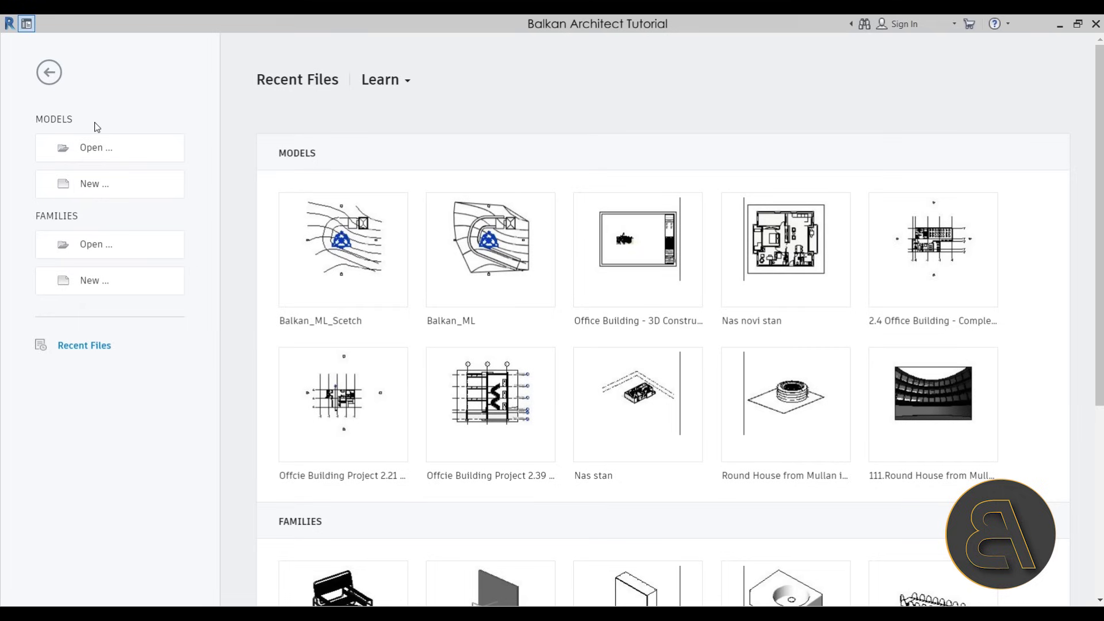
Step: Create Project1 as a new project from the Balkan Architect Template - Metric
left_click(87, 185)
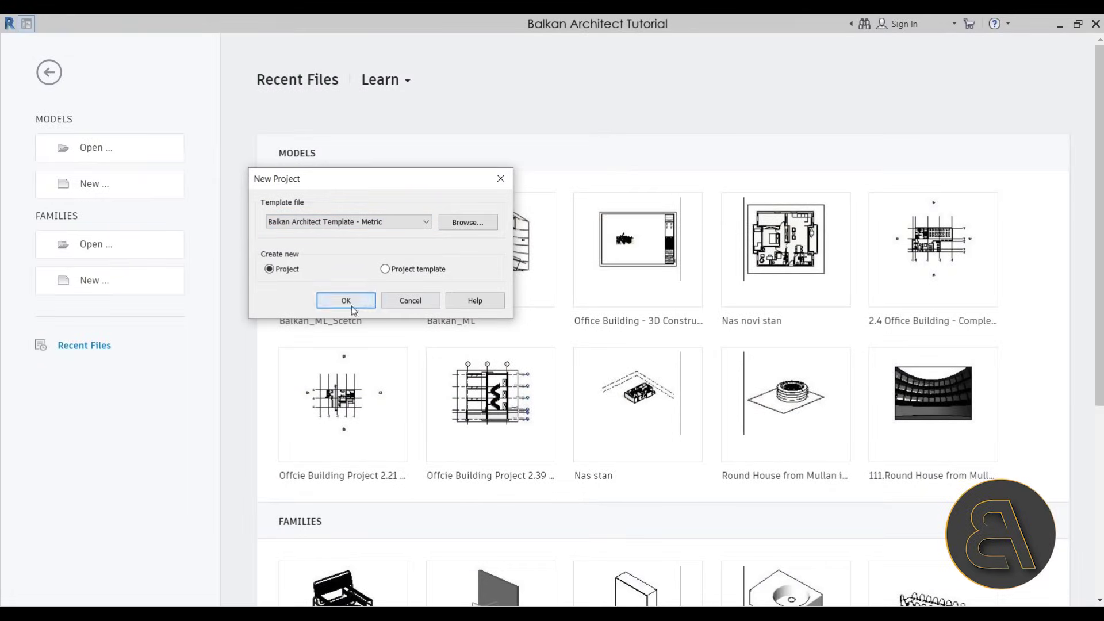
left_click(346, 302)
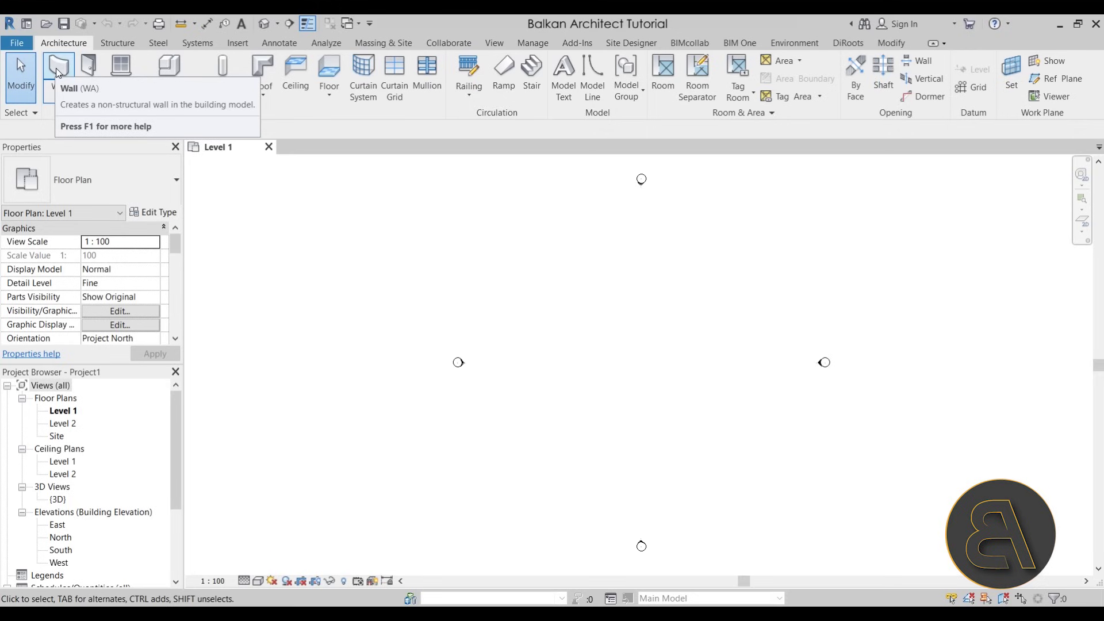
Step: Draw a closed, bean-shaped chain of Start-End-Radius arc walls on Level 1 with WA
key("w")
key("a")
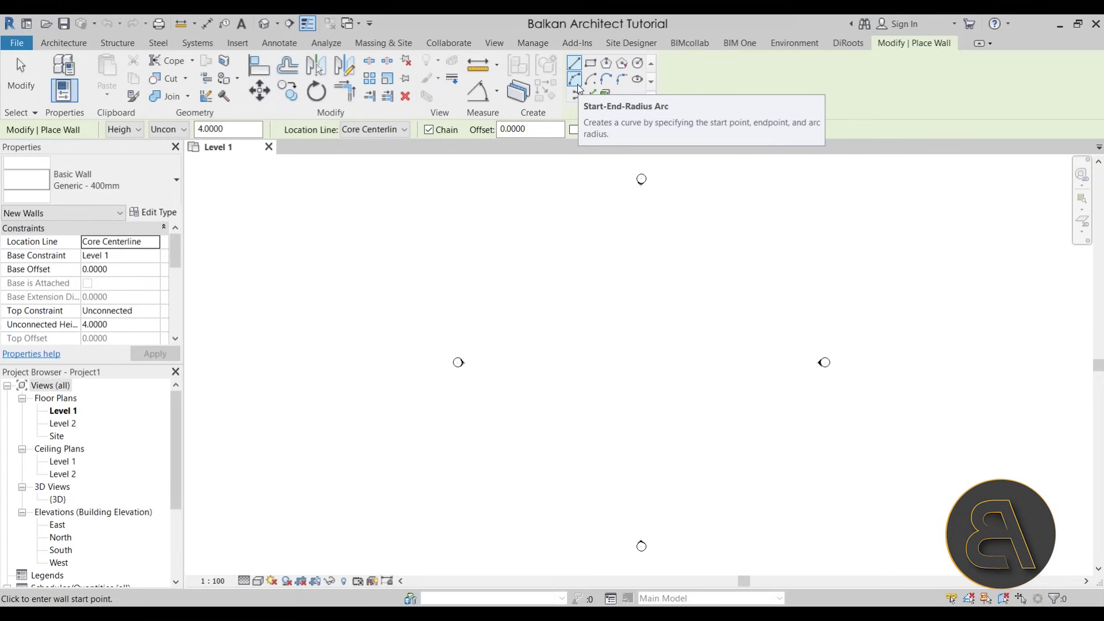
left_click(576, 84)
left_click(544, 356)
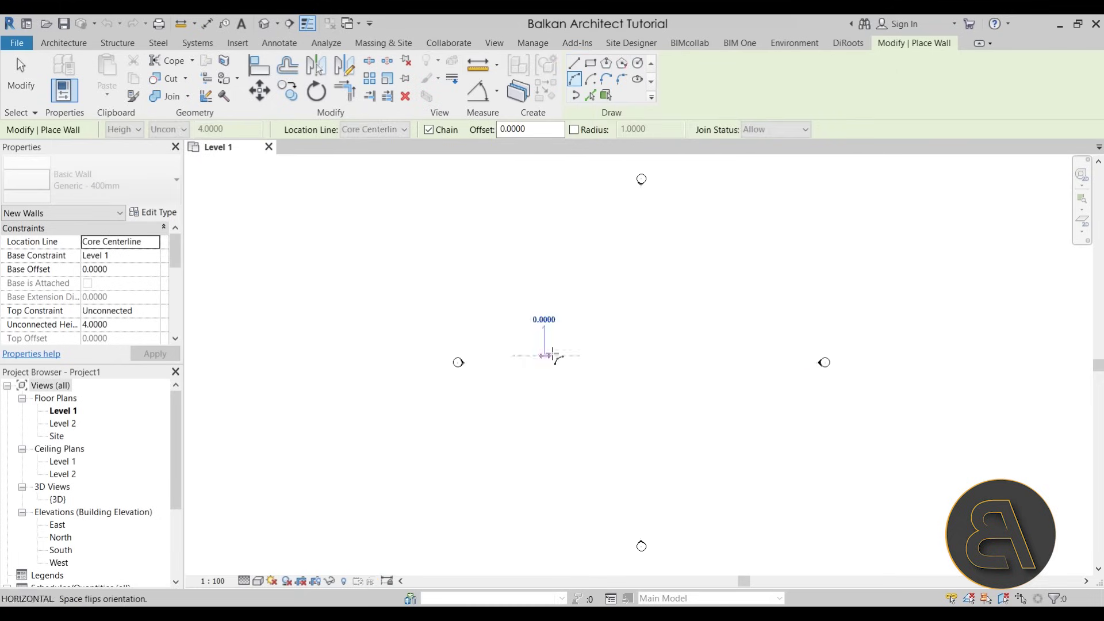
left_click(628, 334)
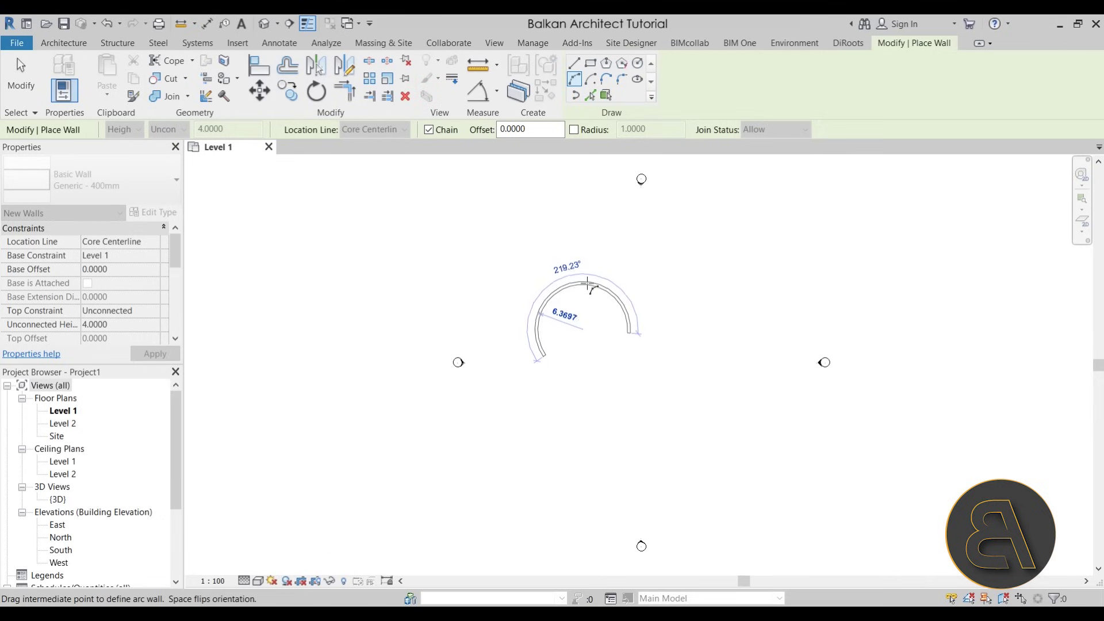
left_click(626, 353)
left_click(717, 335)
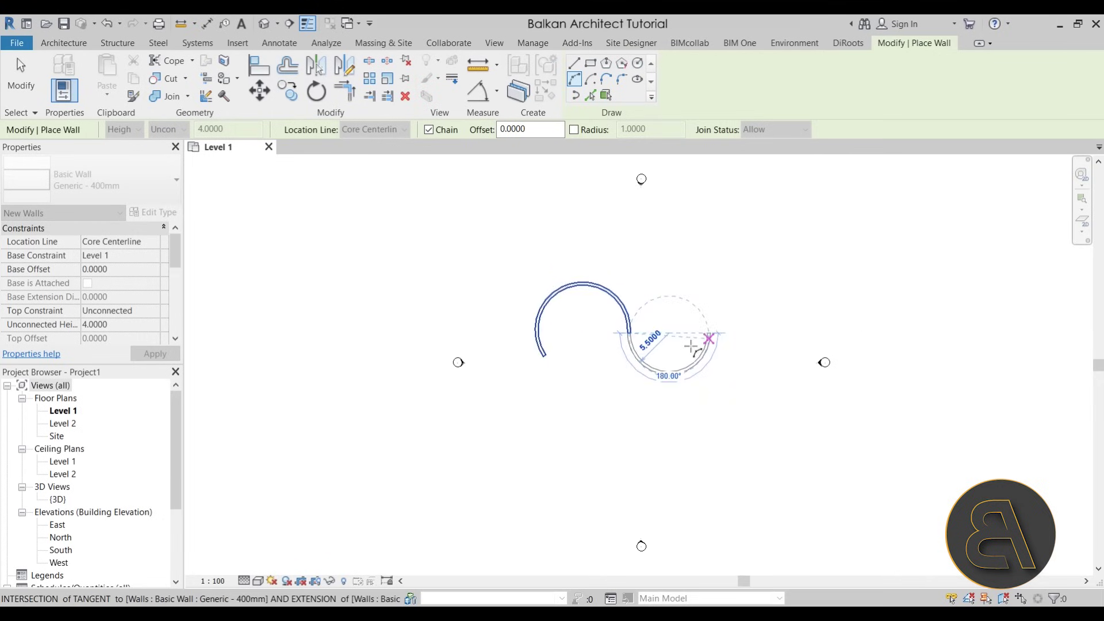
left_click(646, 374)
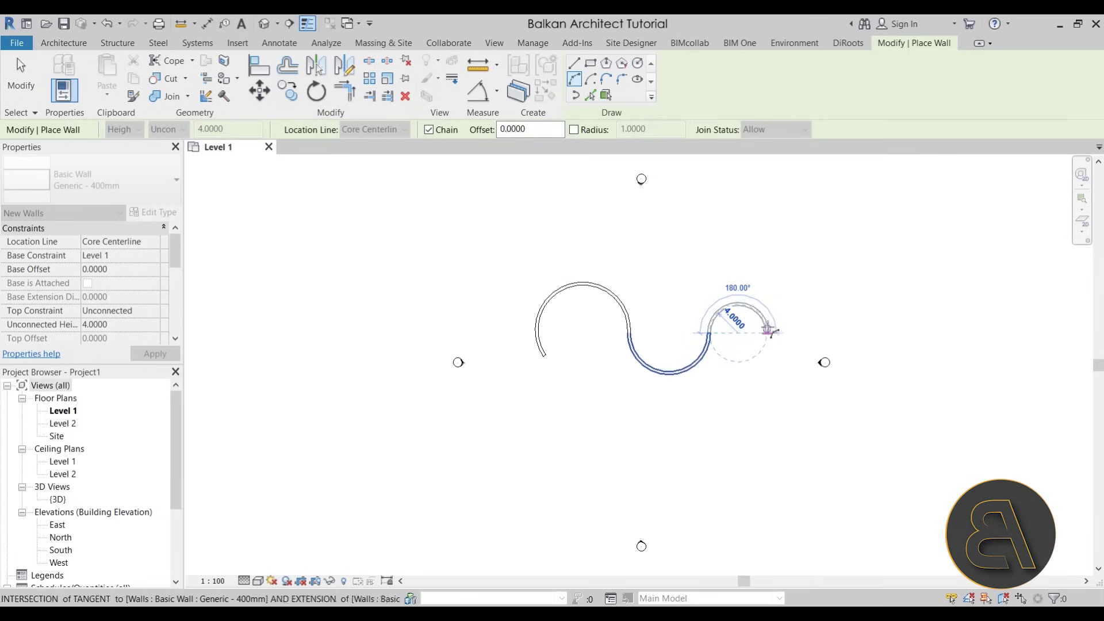
left_click(769, 333)
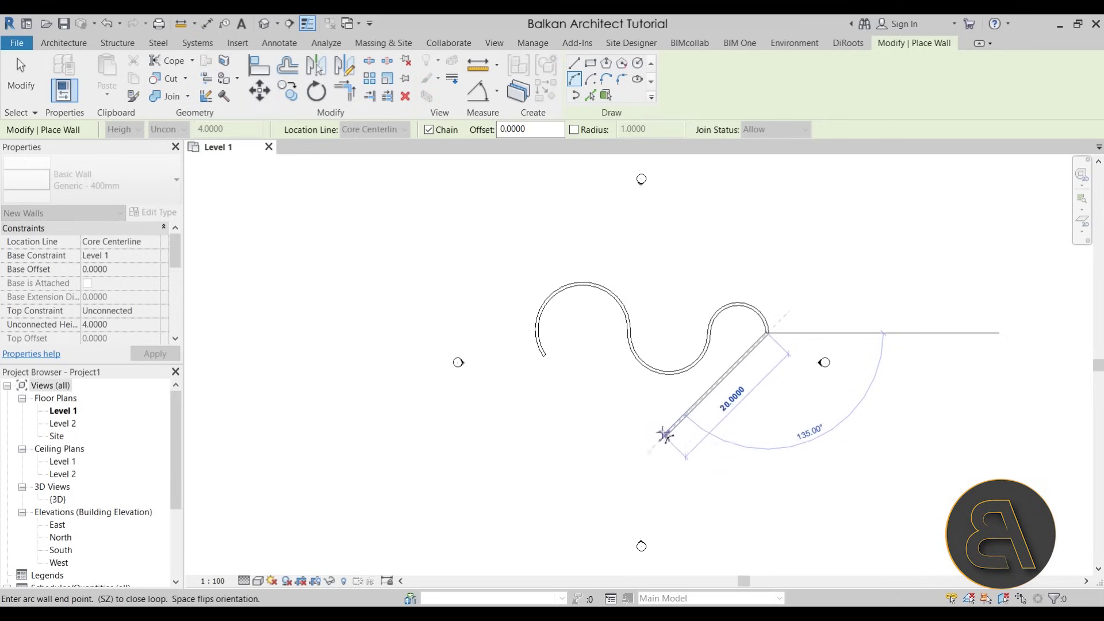
left_click(603, 430)
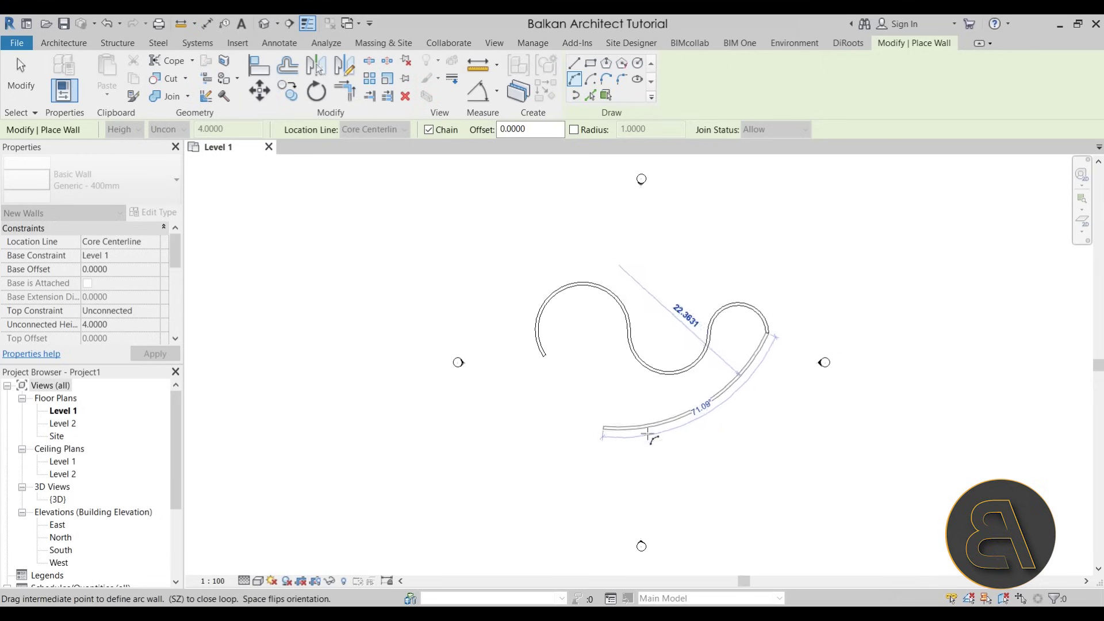
left_click(657, 444)
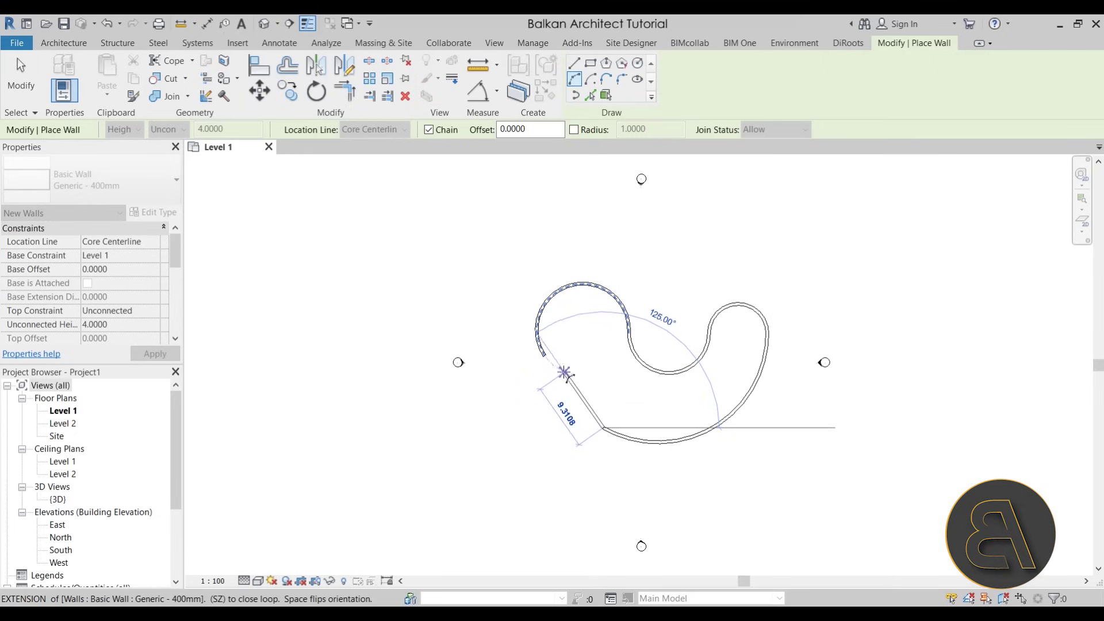
left_click(548, 360)
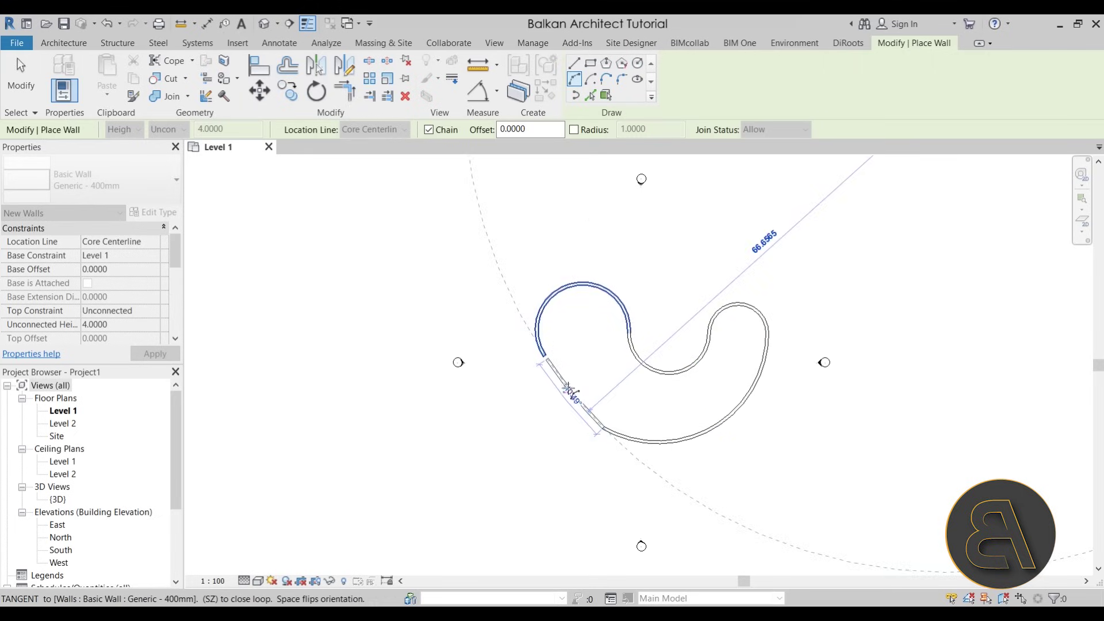
Step: Adjust the lower arc wall's end so it snaps back onto the loop, then re-centre the plan
scroll(571, 393, "up", 4)
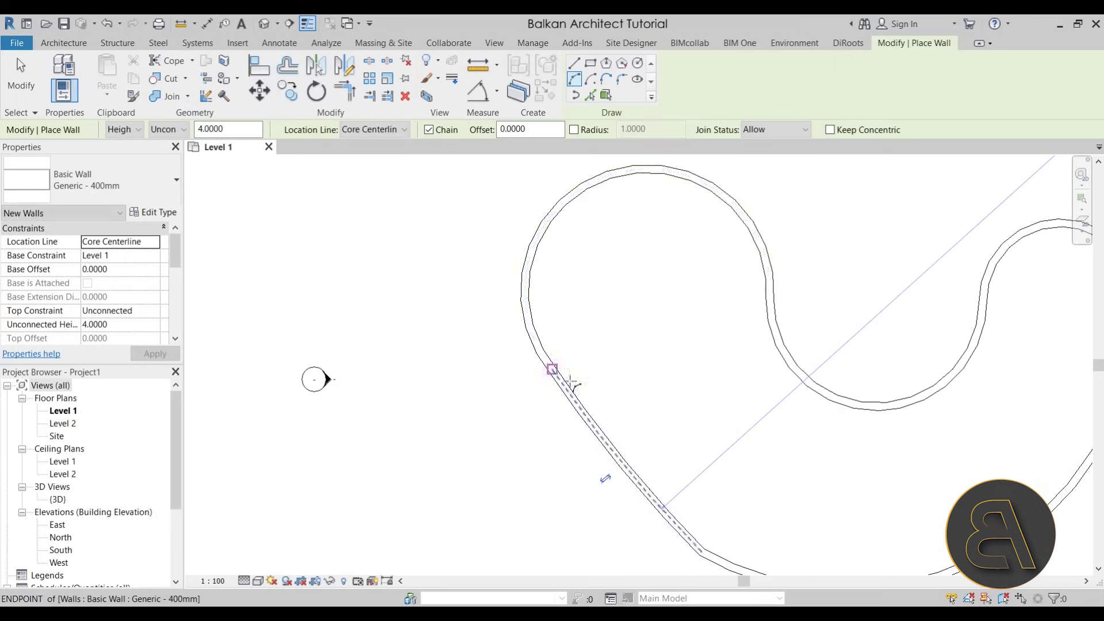
scroll(569, 403, "down", 5)
scroll(603, 437, "up", 2)
key("Escape")
key("Escape")
left_click(621, 452)
mouse_move(615, 447)
left_mouse_down()
mouse_move(571, 404)
mouse_move(611, 449)
left_mouse_up()
key("Escape")
left_click(594, 436)
left_click(704, 414)
left_click(500, 291)
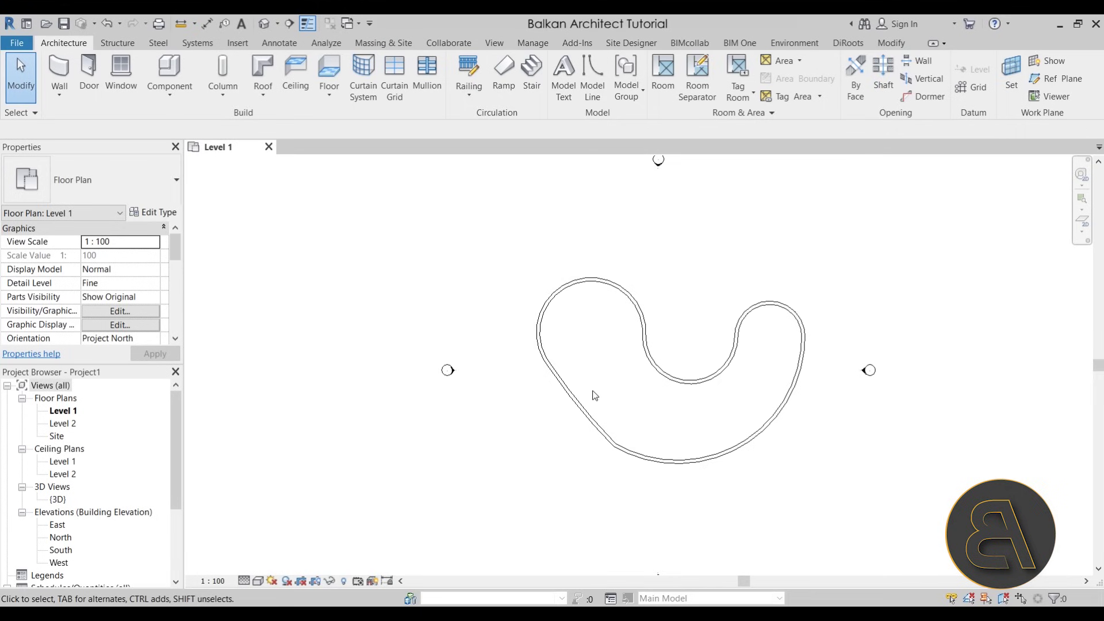
middle_click_drag(713, 409, 674, 404)
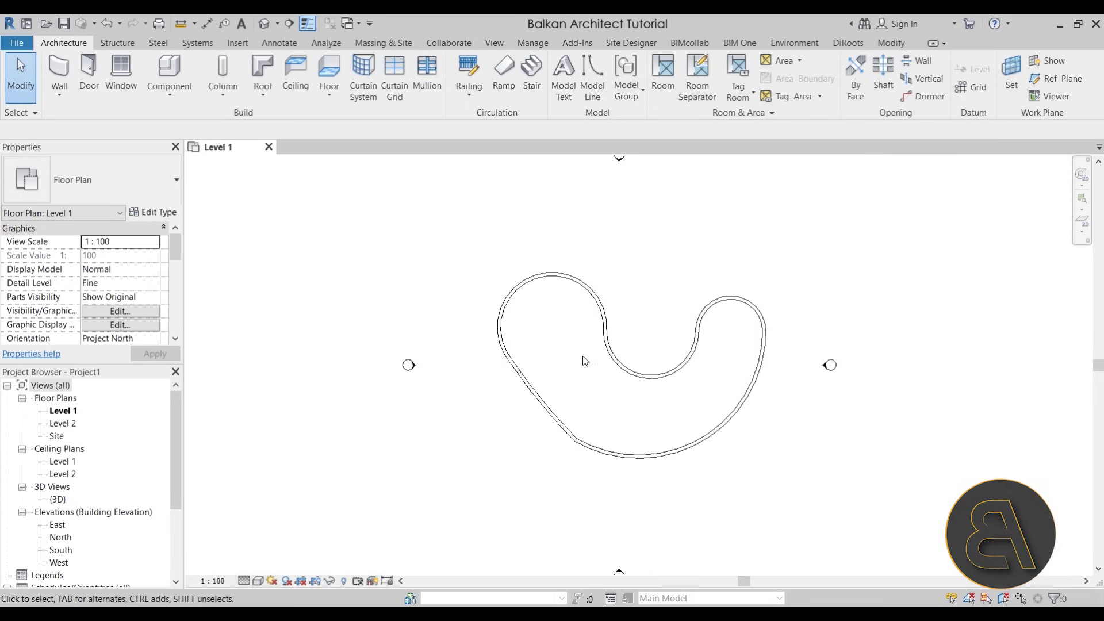
left_click(59, 69)
left_click(573, 95)
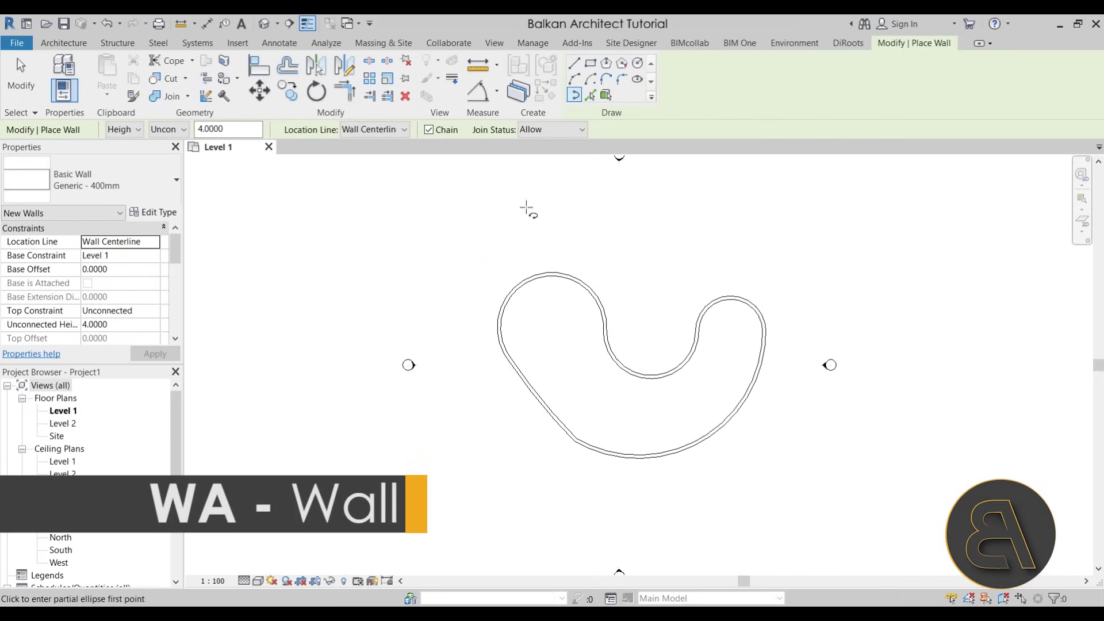
left_click(568, 200)
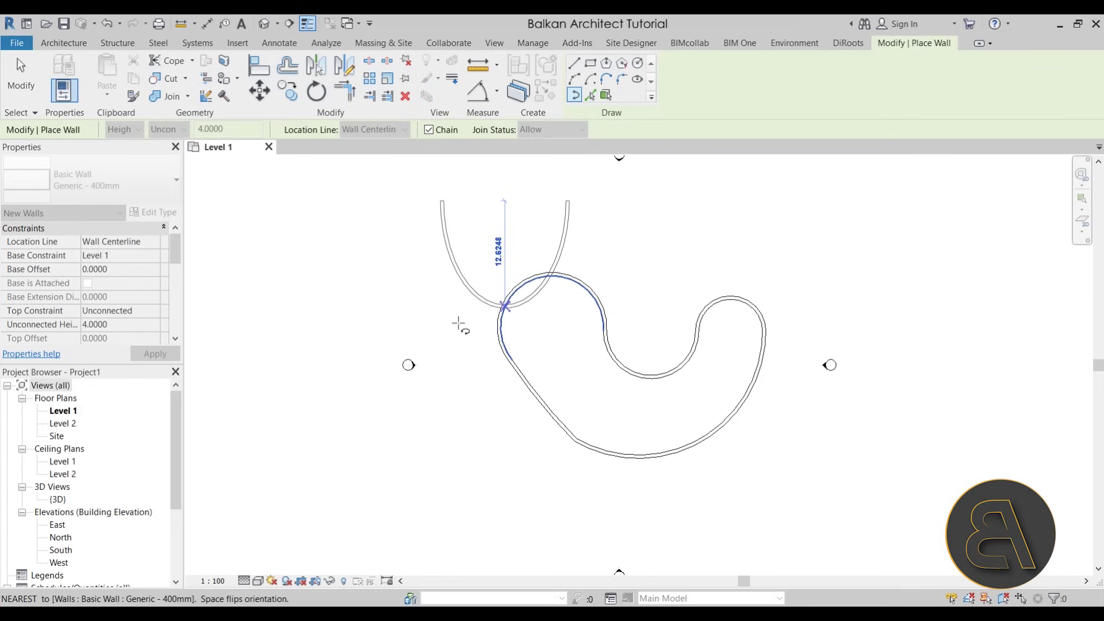
left_click(460, 341)
key("Escape")
key("Escape")
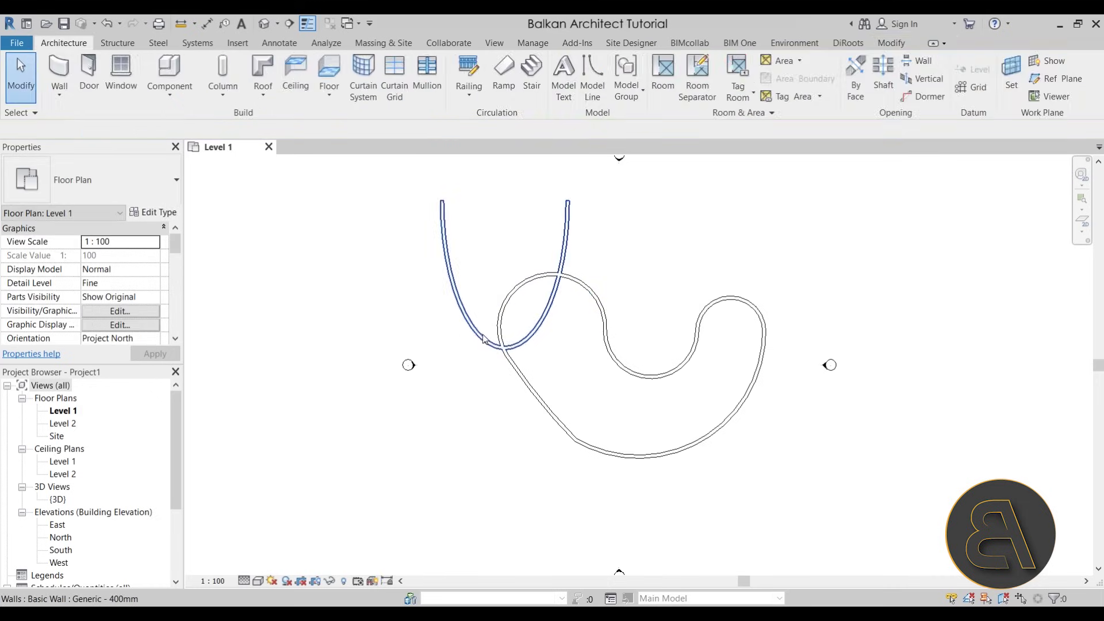
left_click_drag(501, 335, 412, 333)
left_click(474, 347)
left_click(439, 323)
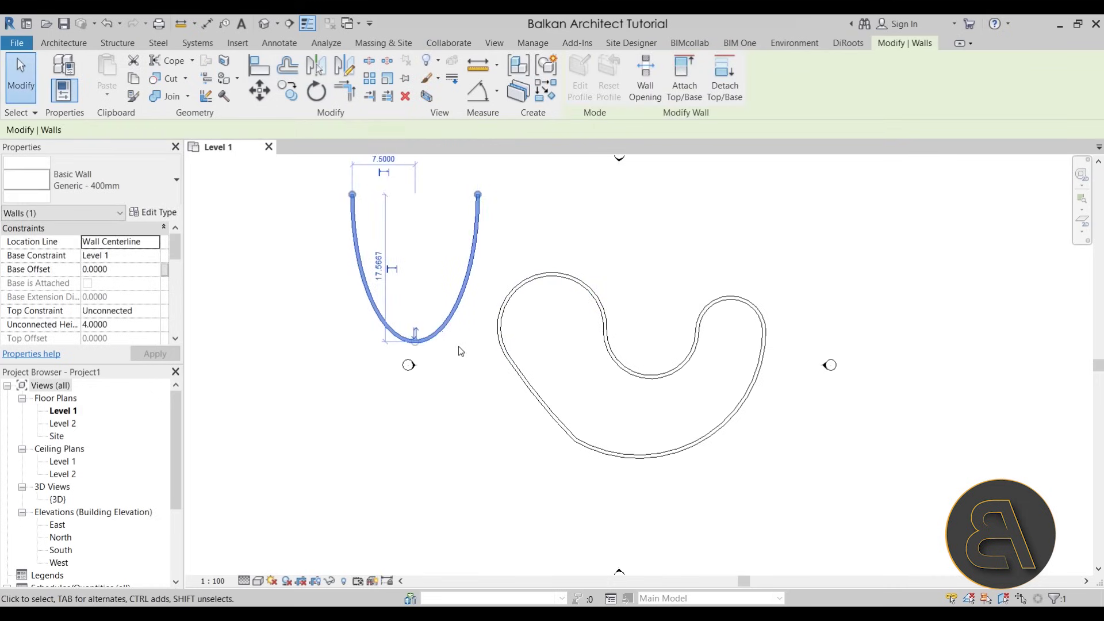
middle_click_drag(465, 333, 463, 363)
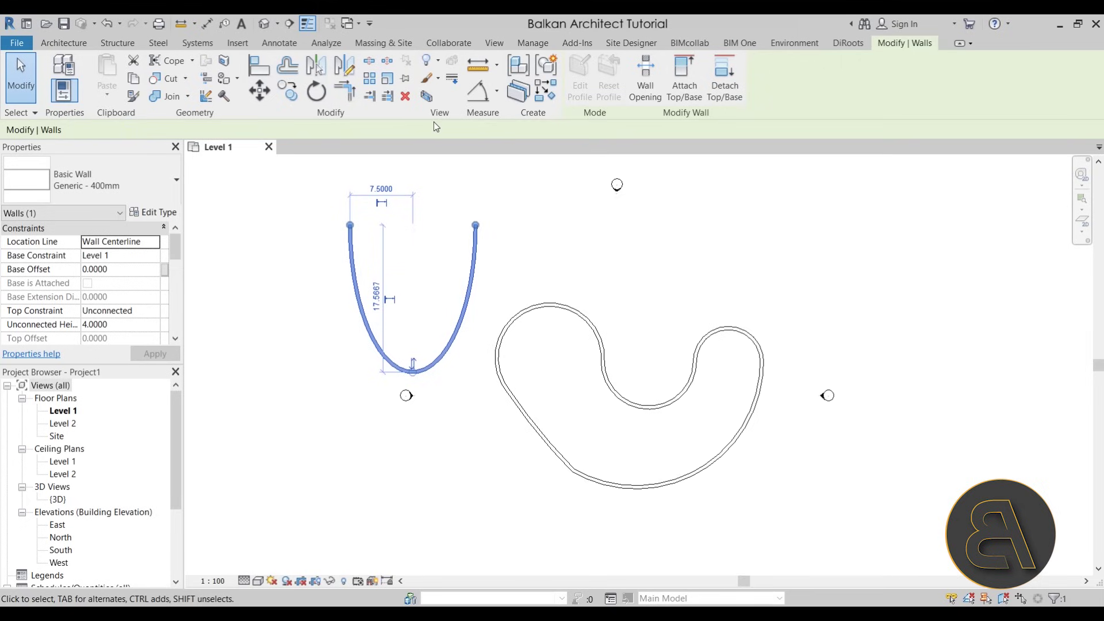
left_click(369, 59)
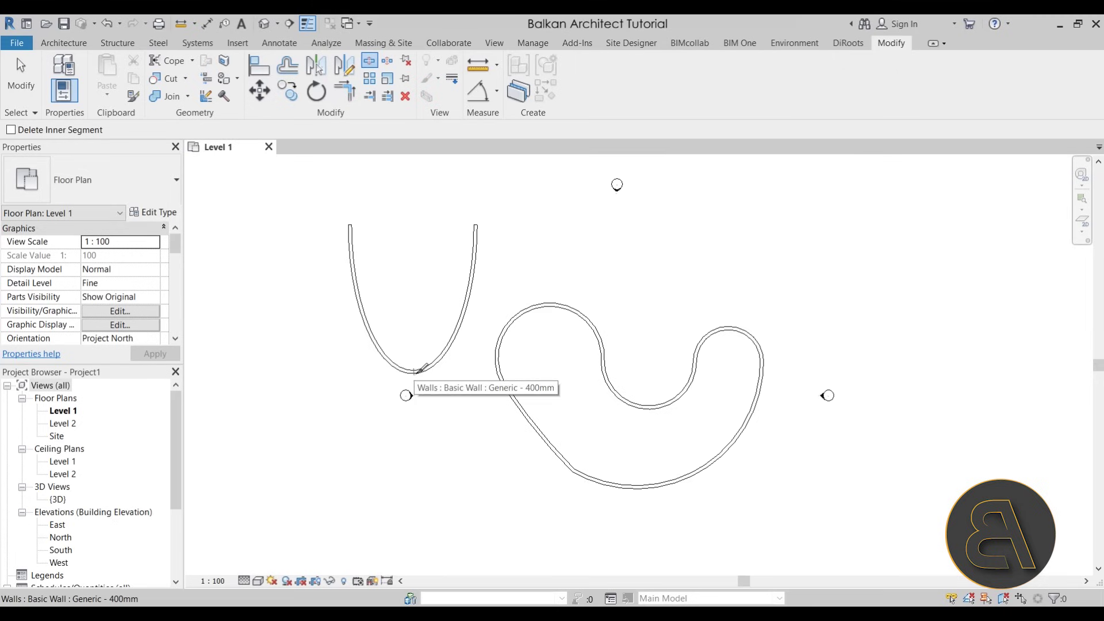
key("Escape")
left_click(433, 370)
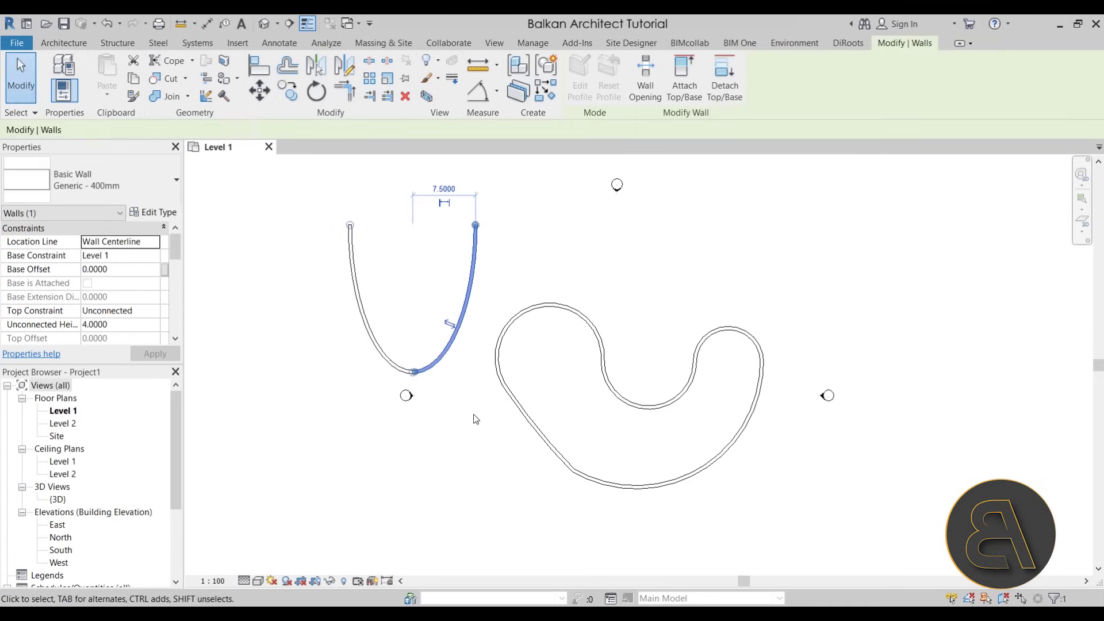
key("Delete")
left_click(419, 373)
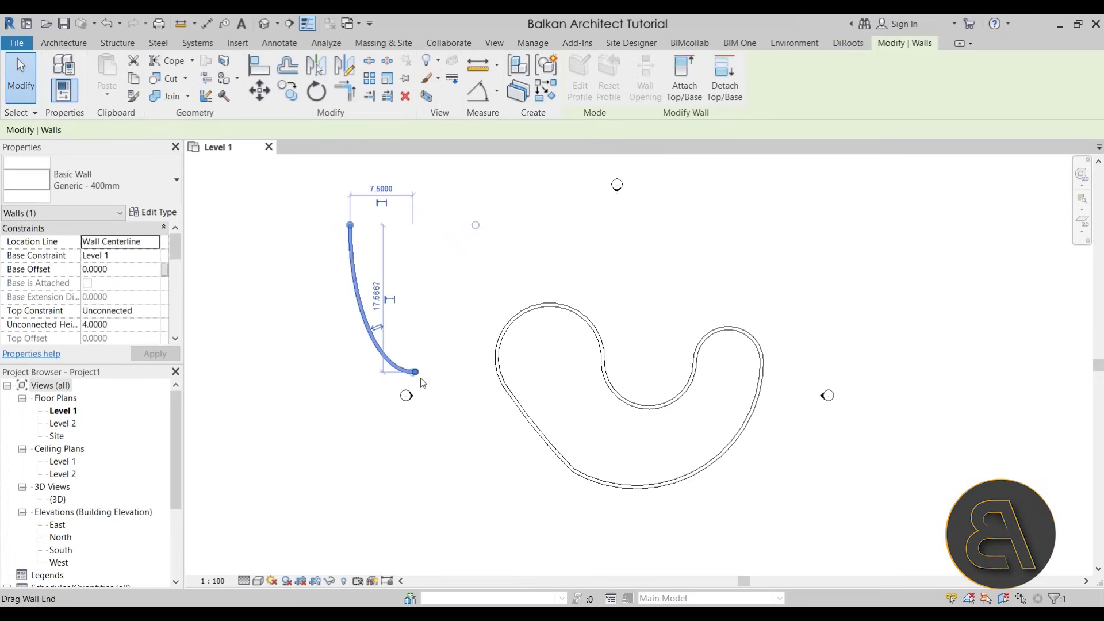
left_click_drag(420, 379, 440, 370)
key("Escape")
key("Escape")
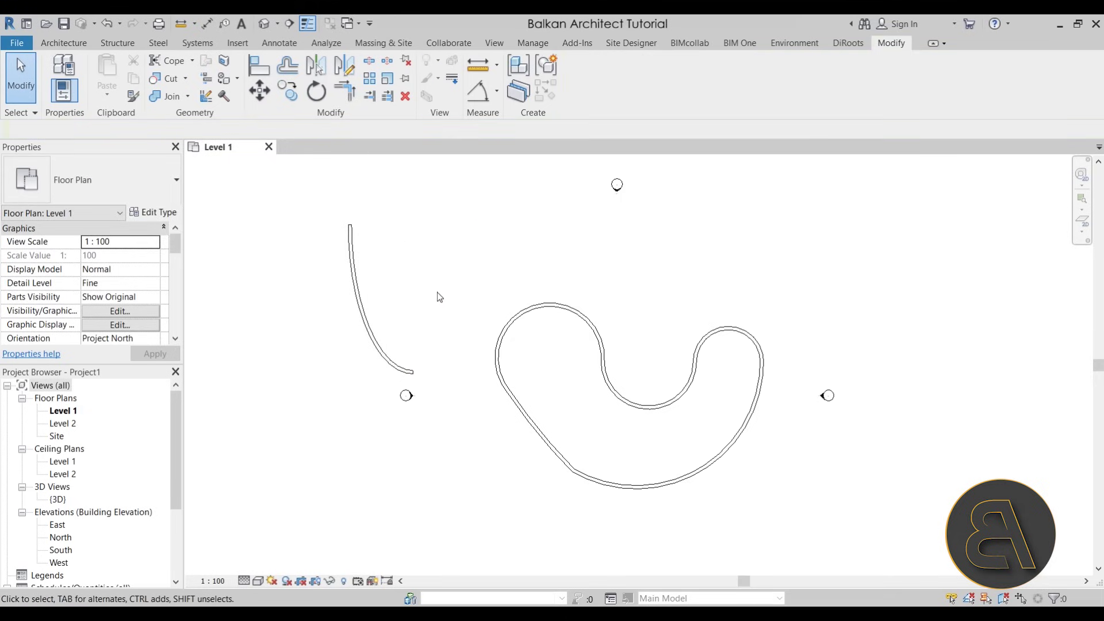
left_click(76, 44)
left_click(86, 83)
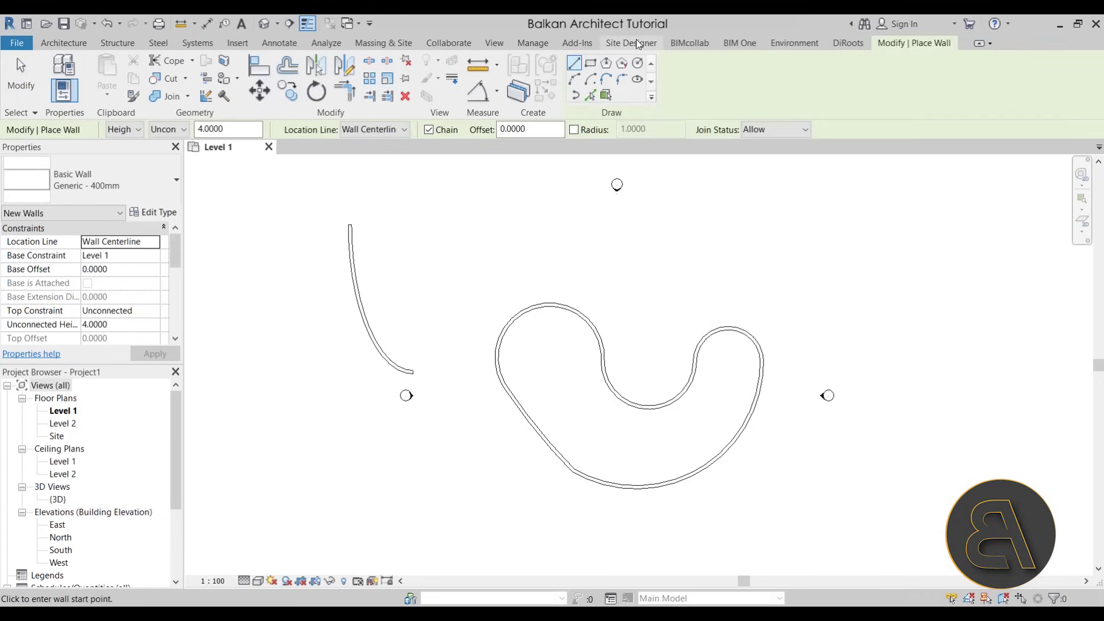
left_click(572, 80)
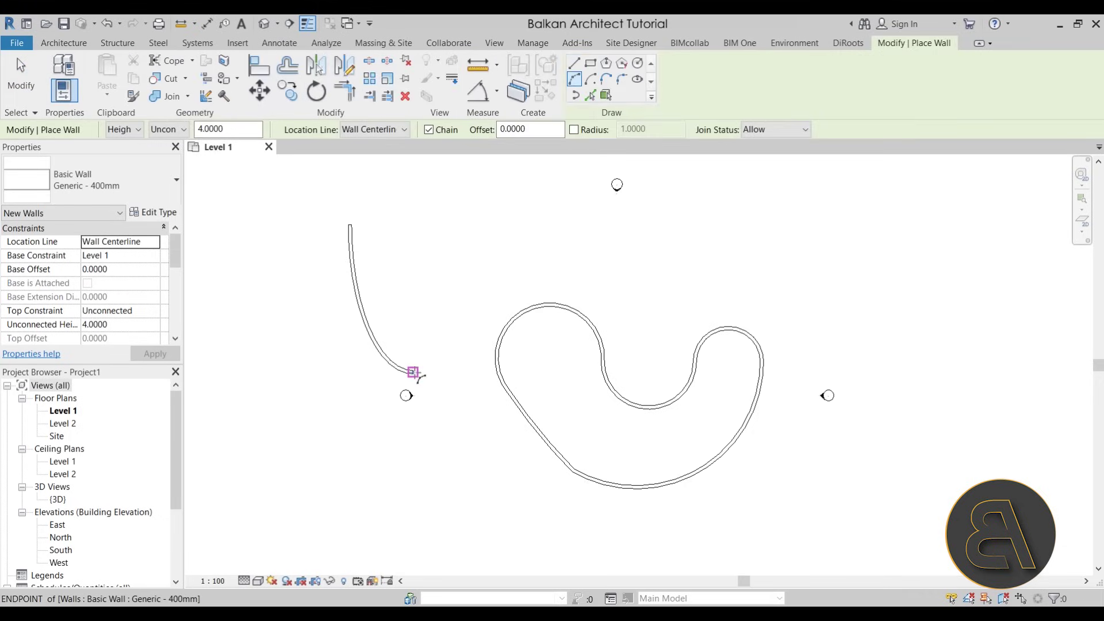
left_click(413, 372)
left_click(429, 459)
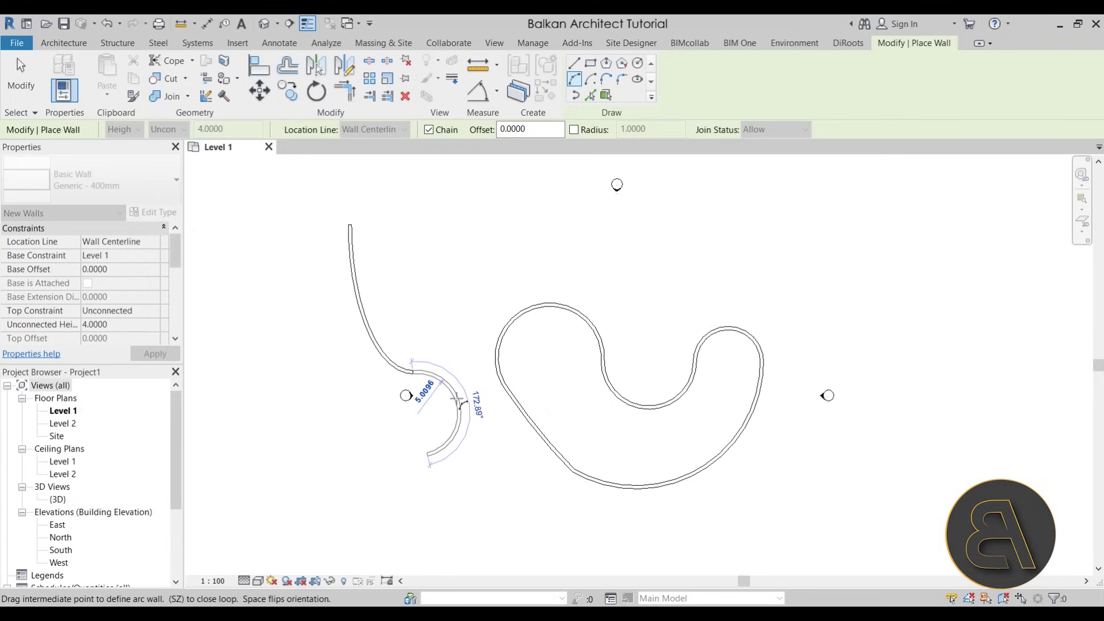
scroll(458, 401, "up", 5)
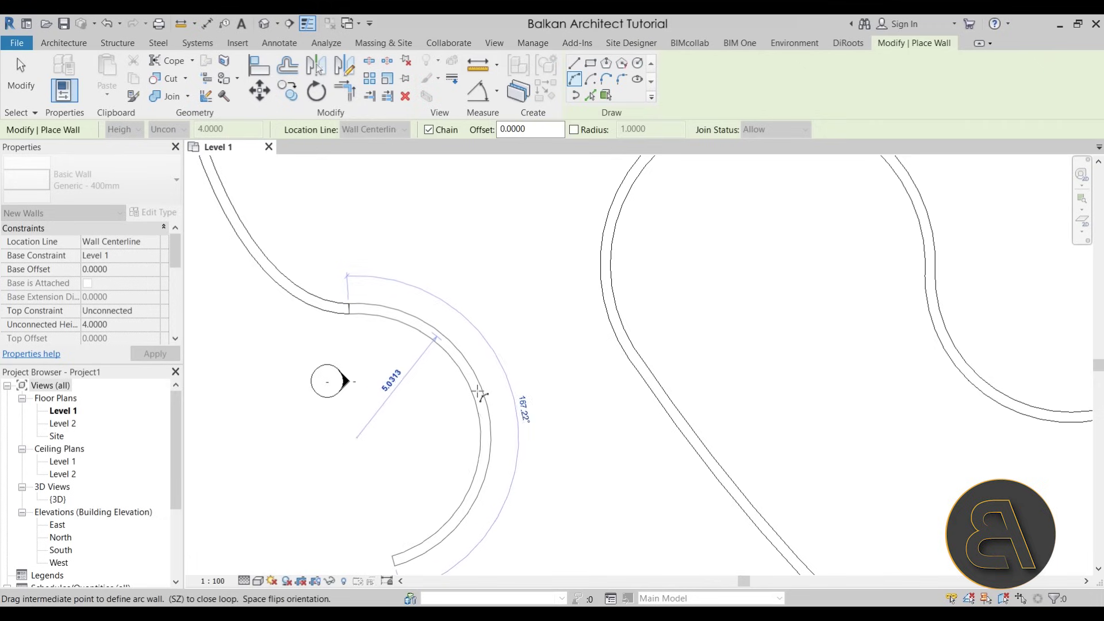
left_click(478, 393)
scroll(470, 305, "down", 1)
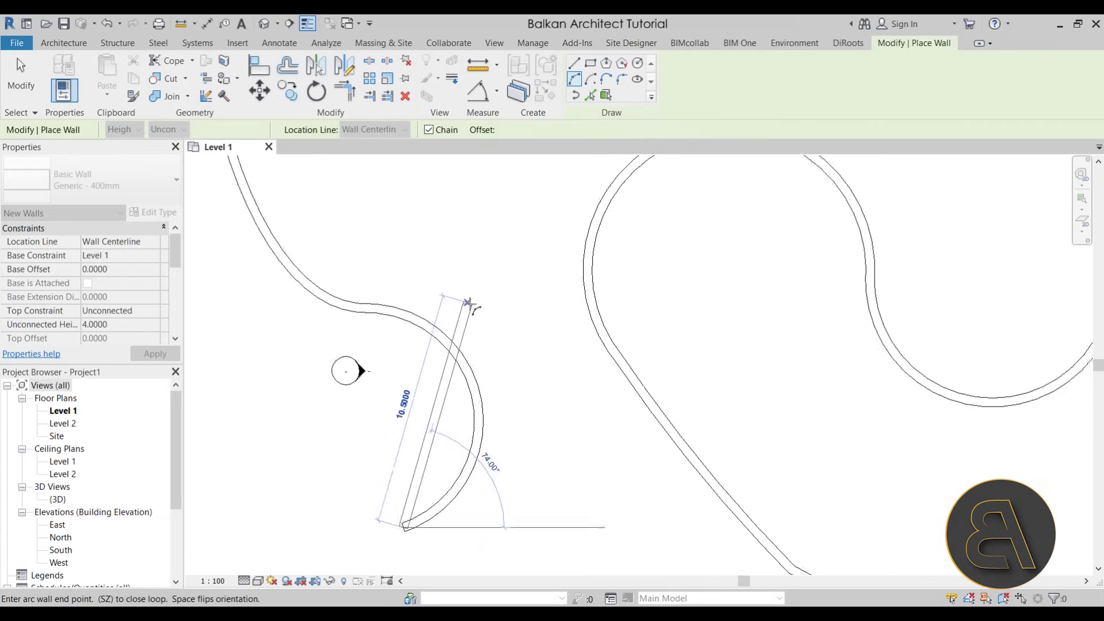
scroll(470, 304, "down", 4)
key("Escape")
key("Escape")
scroll(470, 410, "down", 3)
scroll(470, 410, "up", 4)
left_click(418, 341)
key("Delete")
middle_click_drag(626, 405, 578, 389)
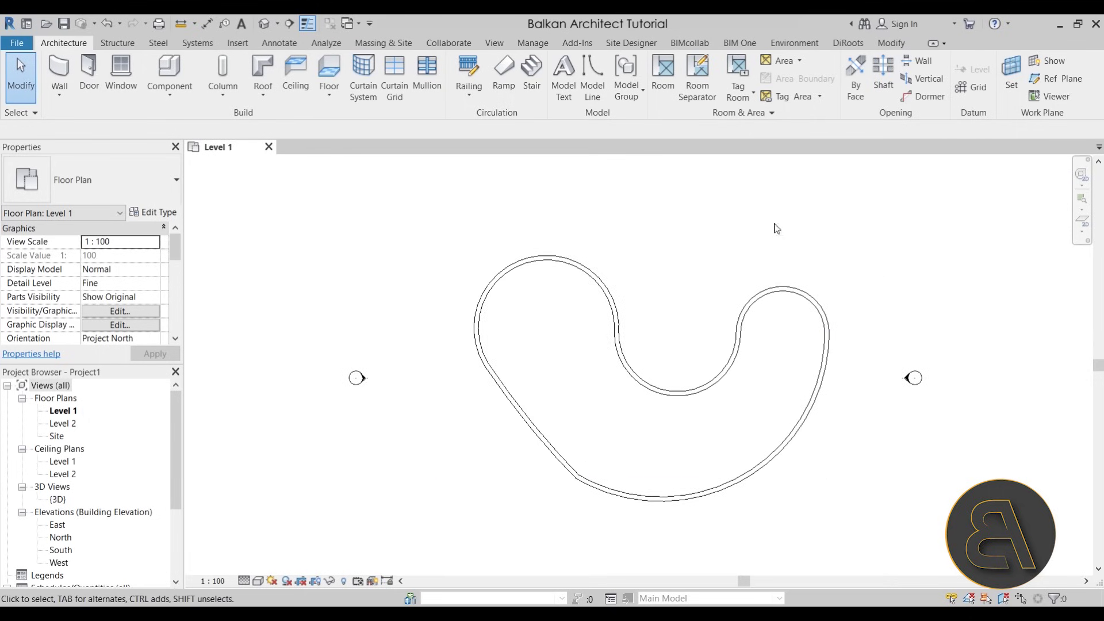
middle_click_drag(690, 433, 574, 425)
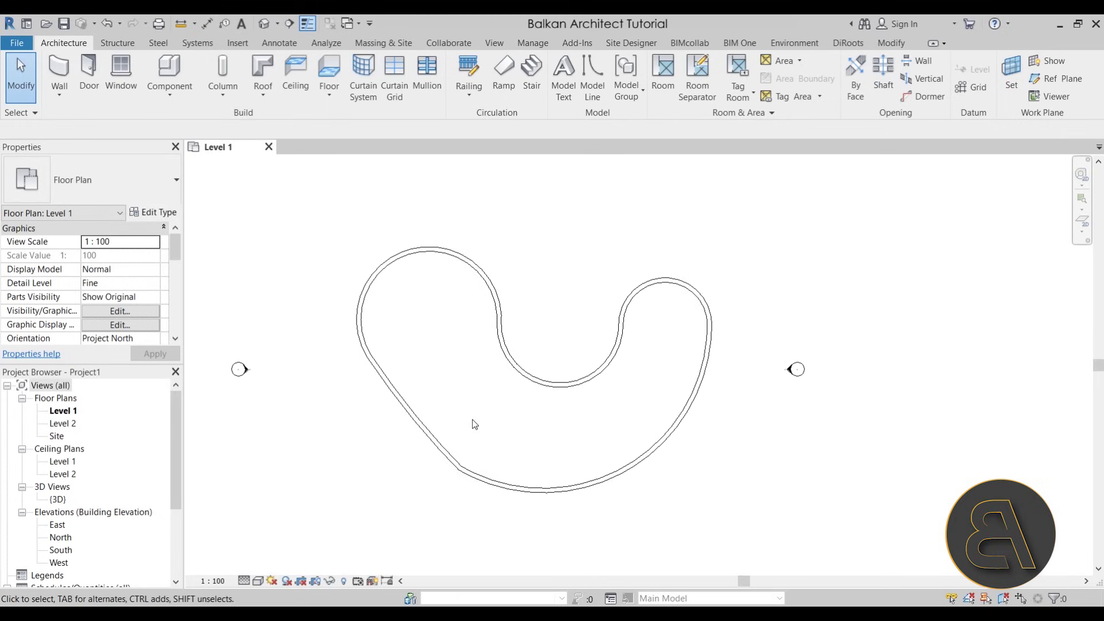
Step: In the 3D view, draw a straight wall beside the curved wall loop
middle_click_drag(464, 375, 470, 347)
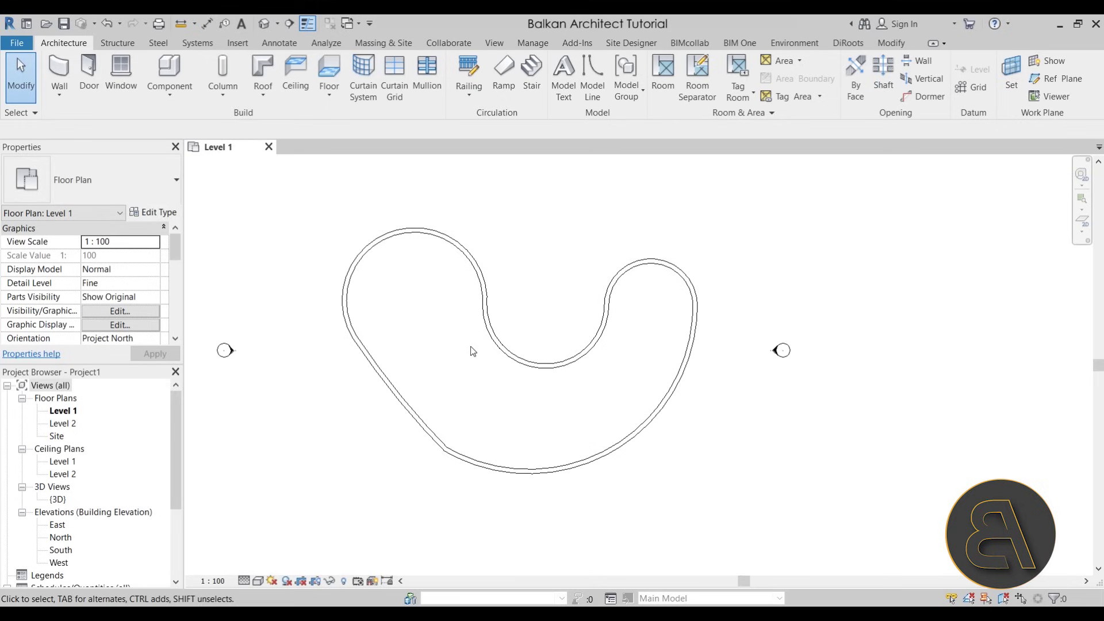
left_click(263, 23)
scroll(611, 398, "down", 3)
middle_click_drag(618, 437, 609, 415, "shift")
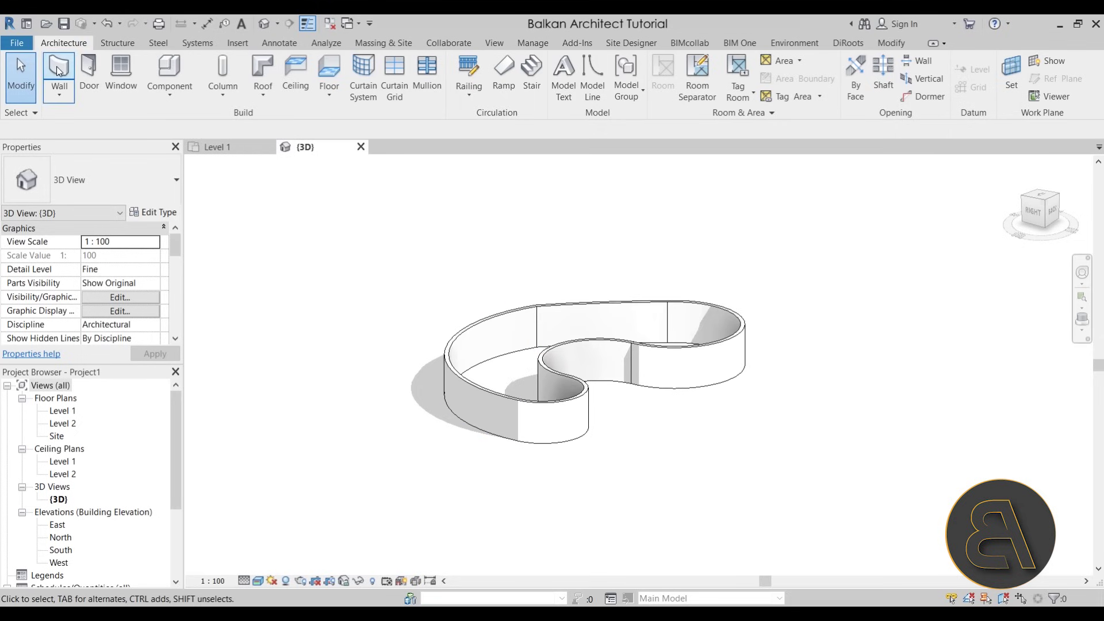
key("w")
key("a")
left_click(305, 424)
left_click(371, 394)
key("Escape")
key("Escape")
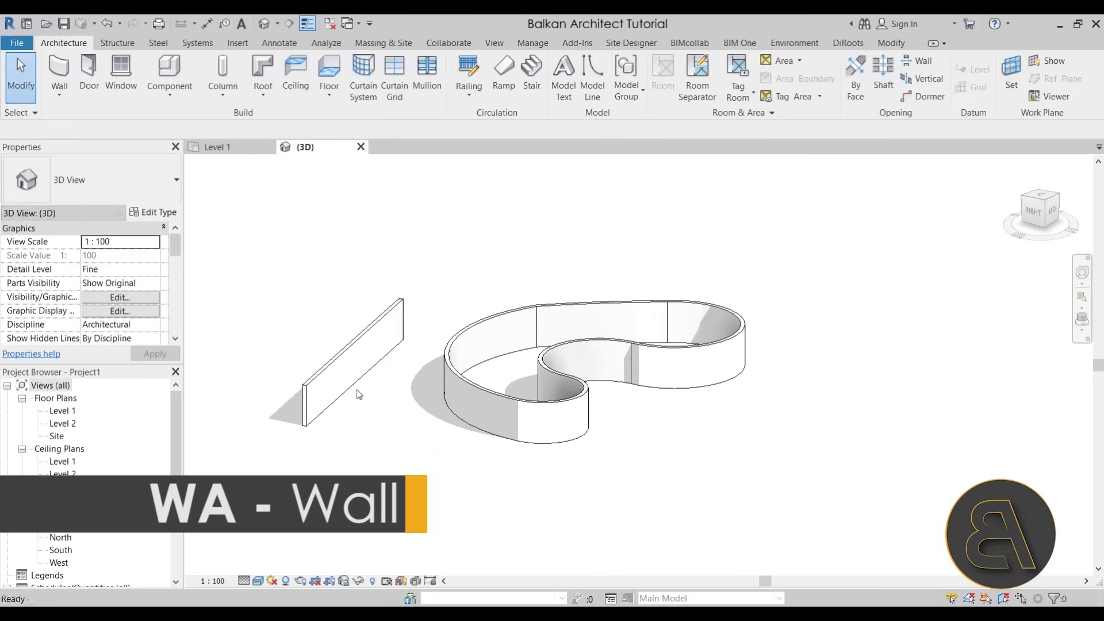
Step: Raise the straight wall to about 9.55 high and open its profile for editing
left_click(347, 364)
left_click_drag(353, 340, 352, 261)
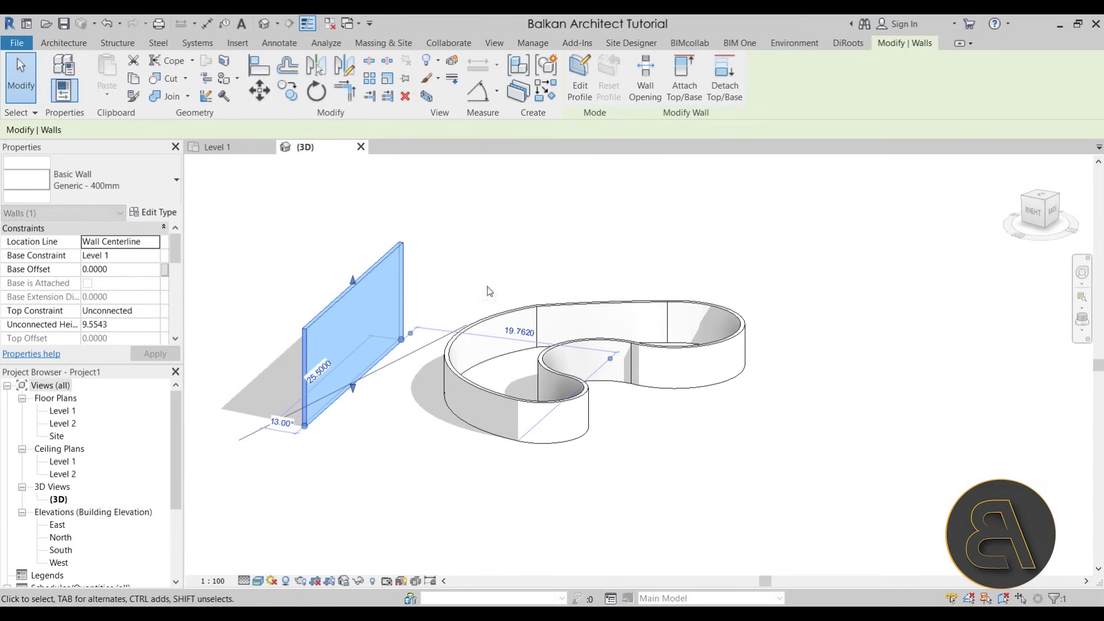
left_click(578, 86)
middle_click_drag(505, 353, 353, 308, "shift")
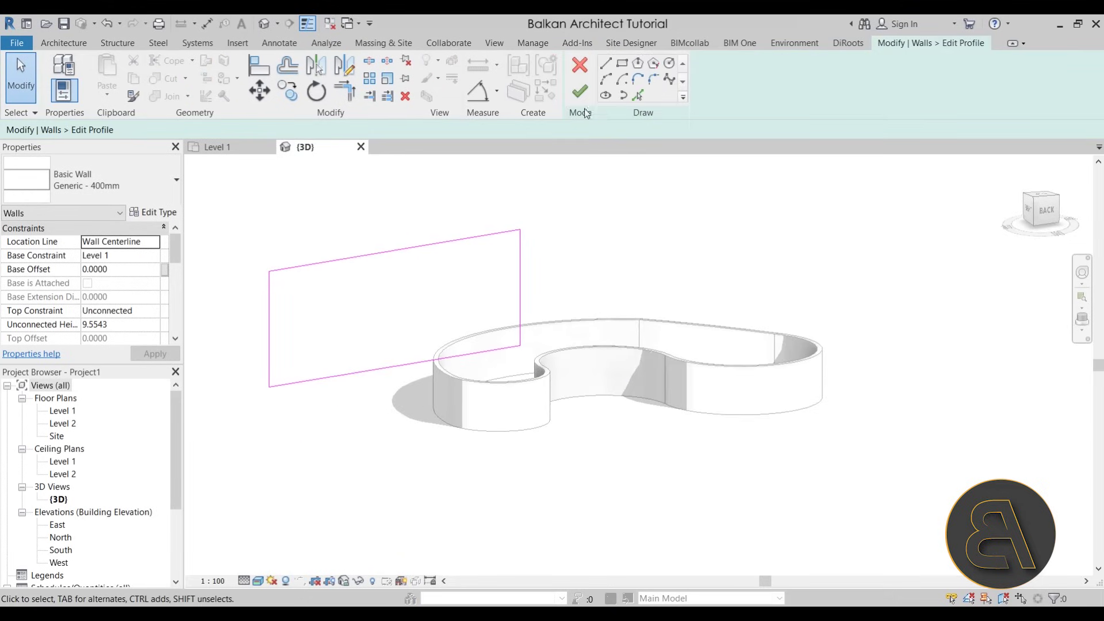
Step: Reselect the straight wall and reopen its profile sketch
left_click(580, 91)
left_click(451, 230)
left_click(449, 247)
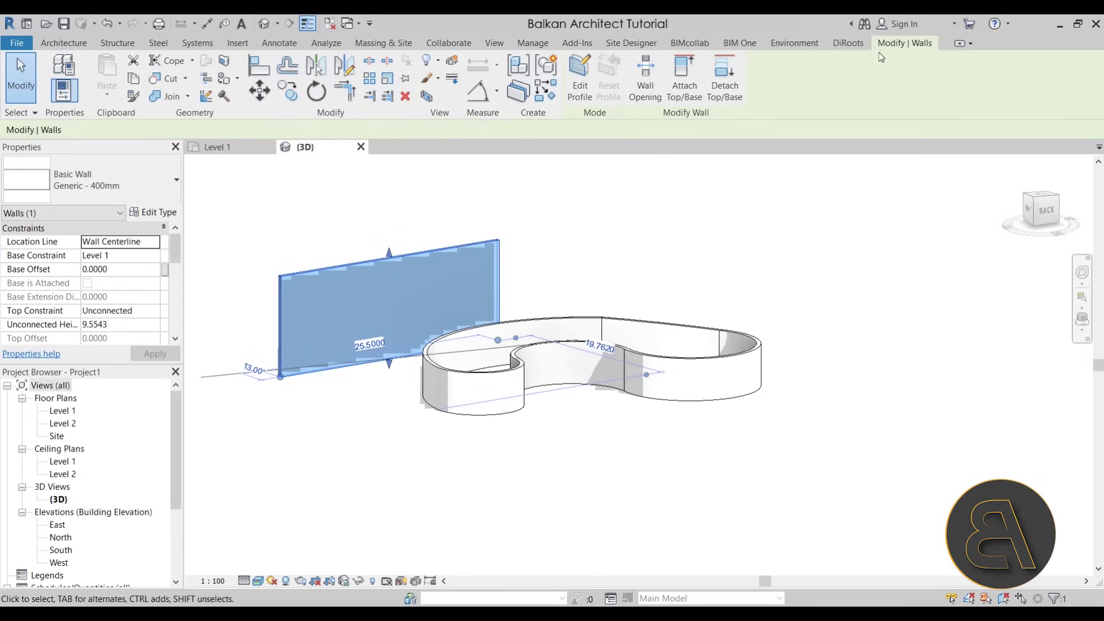
left_click(582, 92)
Step: Draw a wavy spline from the profile's left corner to its lower right corner
left_click(669, 79)
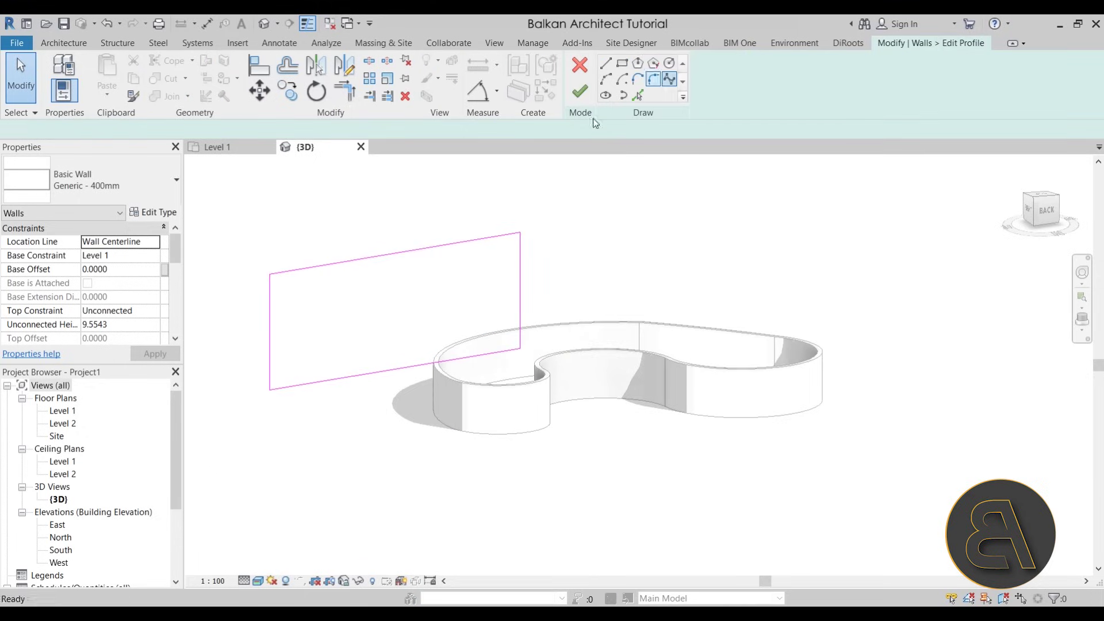
left_click(336, 303)
left_click(401, 268)
left_click(415, 214)
left_click(504, 204)
left_click(495, 224)
left_click(471, 279)
left_click(538, 201)
left_click(602, 269)
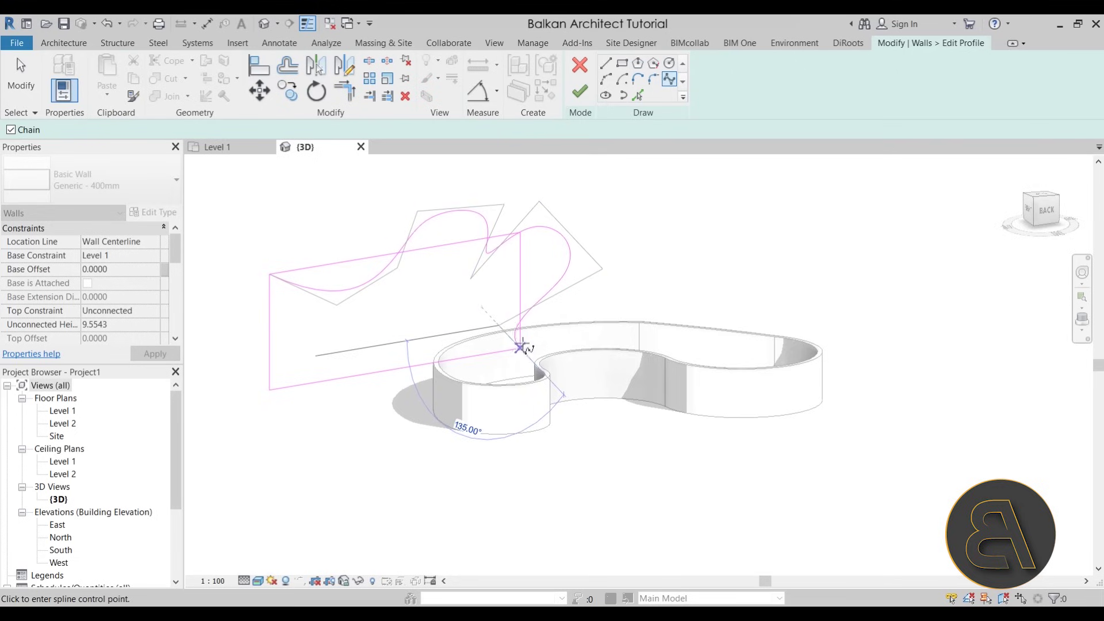
scroll(519, 349, "up", 5)
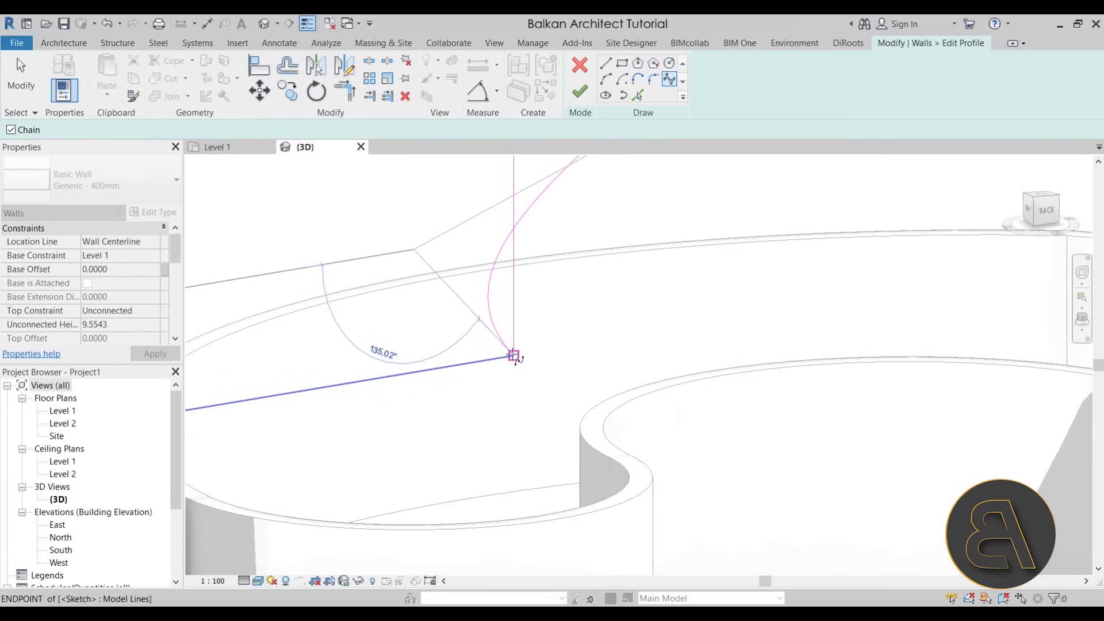
left_click(513, 355)
key("Escape")
scroll(598, 357, "down", 6)
key("Escape")
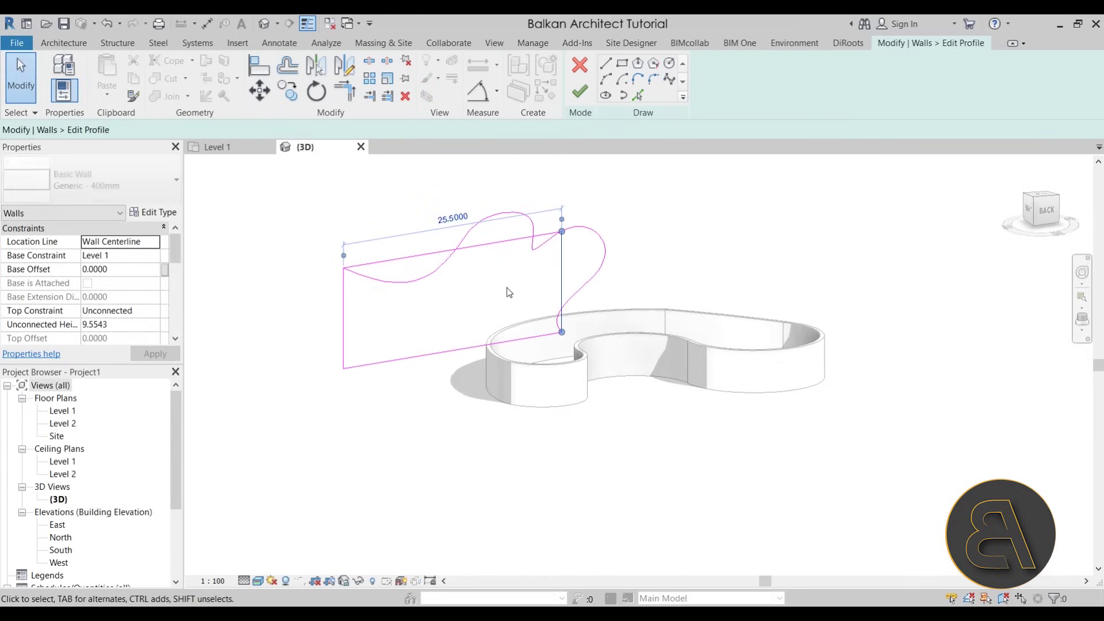
Step: Delete the straight top and right sketch lines and finish the wavy profile
left_click(492, 244)
left_click(500, 308, "ctrl")
key("Delete")
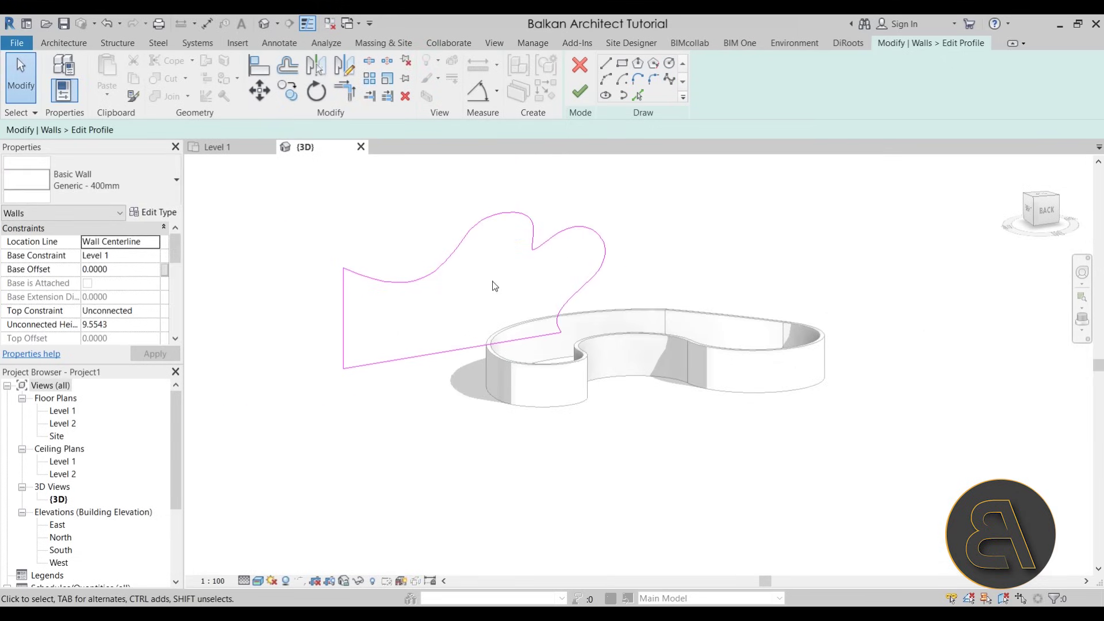
left_click(580, 91)
Step: Delete the wavy-topped demonstration wall
mouse_move(402, 270)
middle_mouse_down("shift")
mouse_move(414, 301)
mouse_move(654, 321)
mouse_move(739, 362)
mouse_move(419, 254)
middle_mouse_up("shift")
left_click(419, 265)
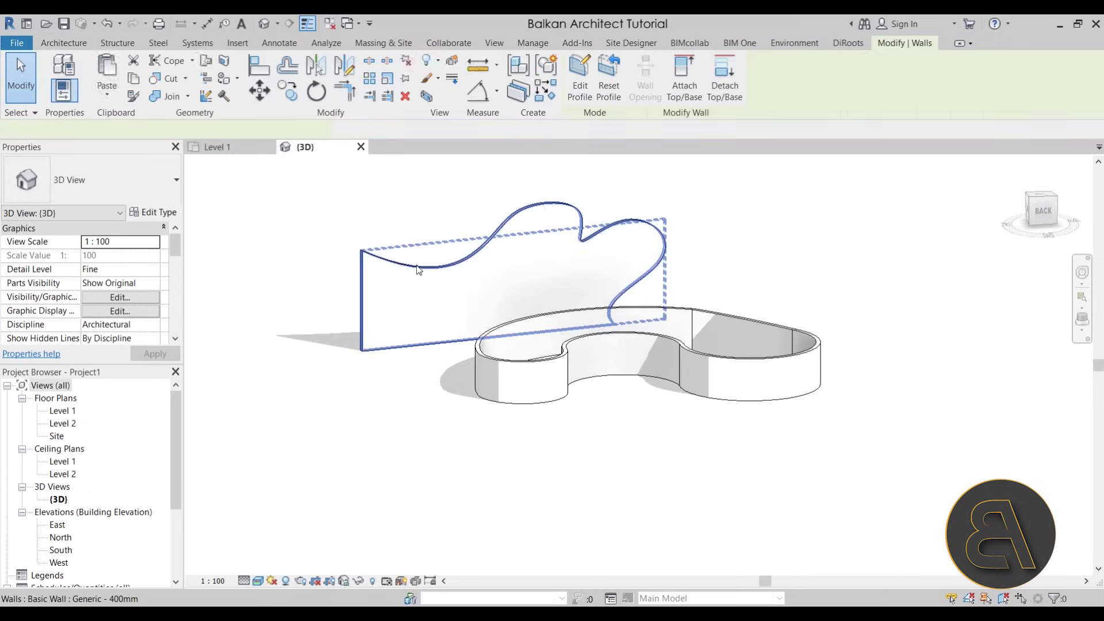
middle_click_drag(426, 316, 428, 315, "shift")
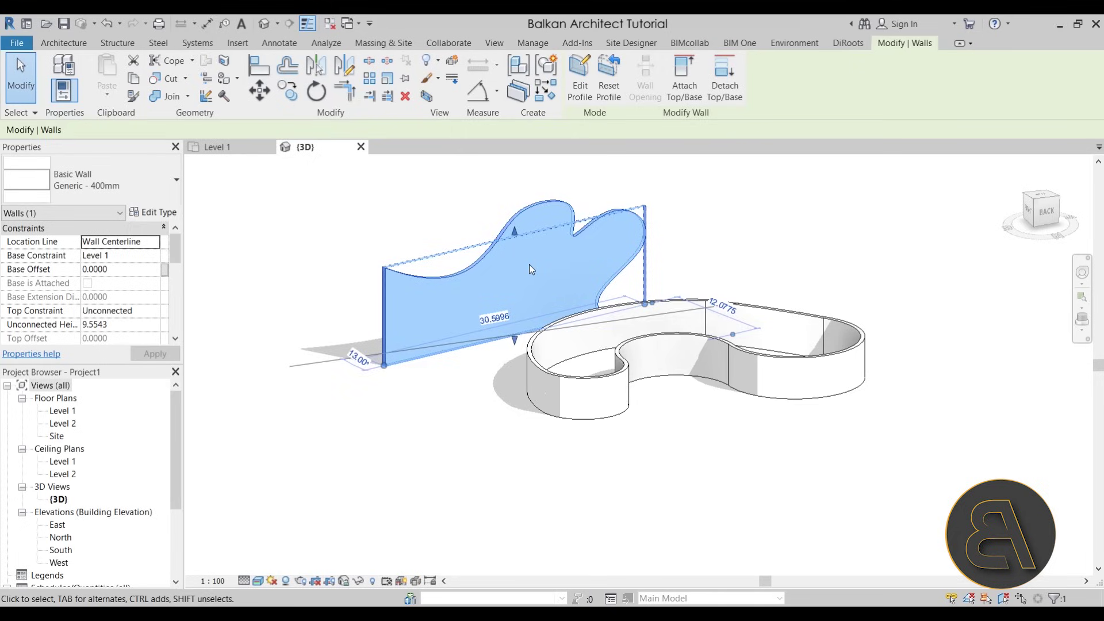
key("Delete")
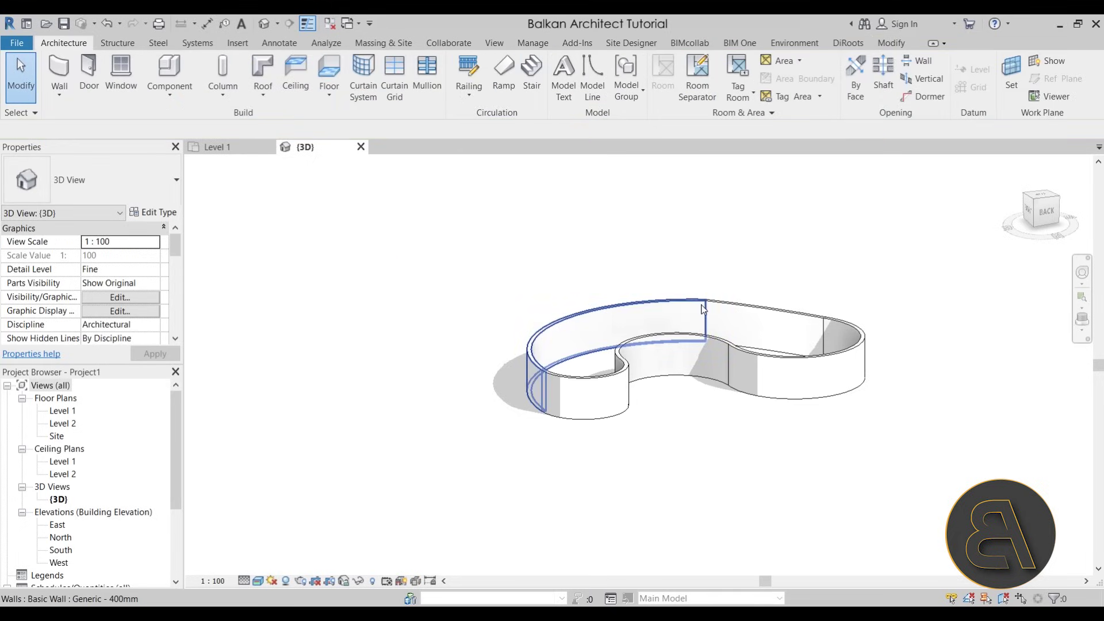
Step: Inspect the remaining curved wall loop in 3D, then open the Level 1 floor plan
left_click(839, 345)
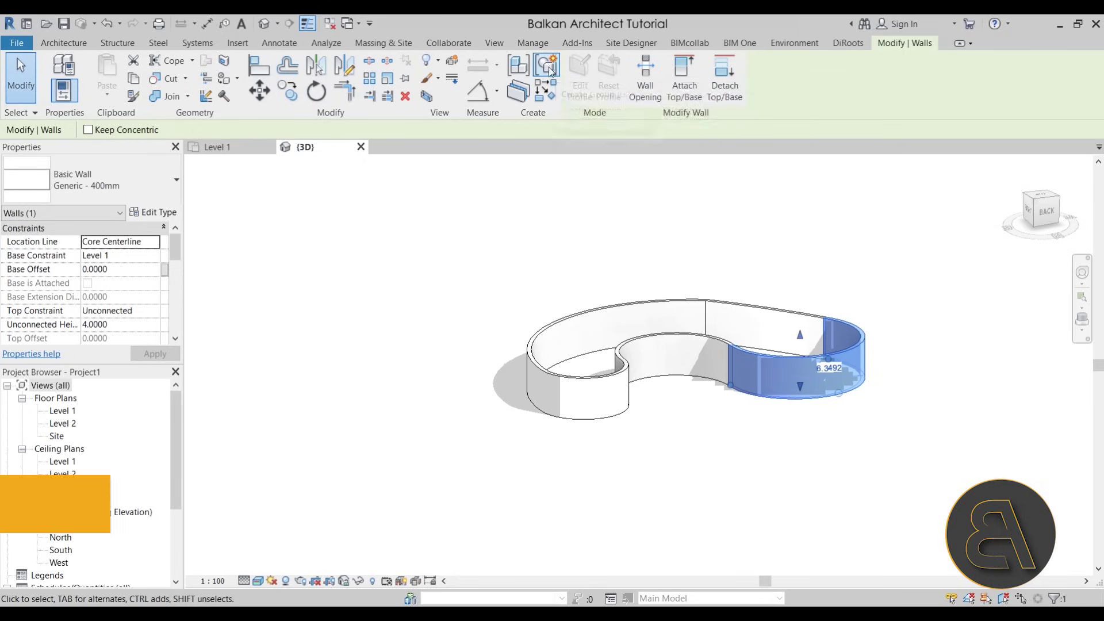
left_click(525, 423)
middle_click_drag(525, 423, 433, 412, "shift")
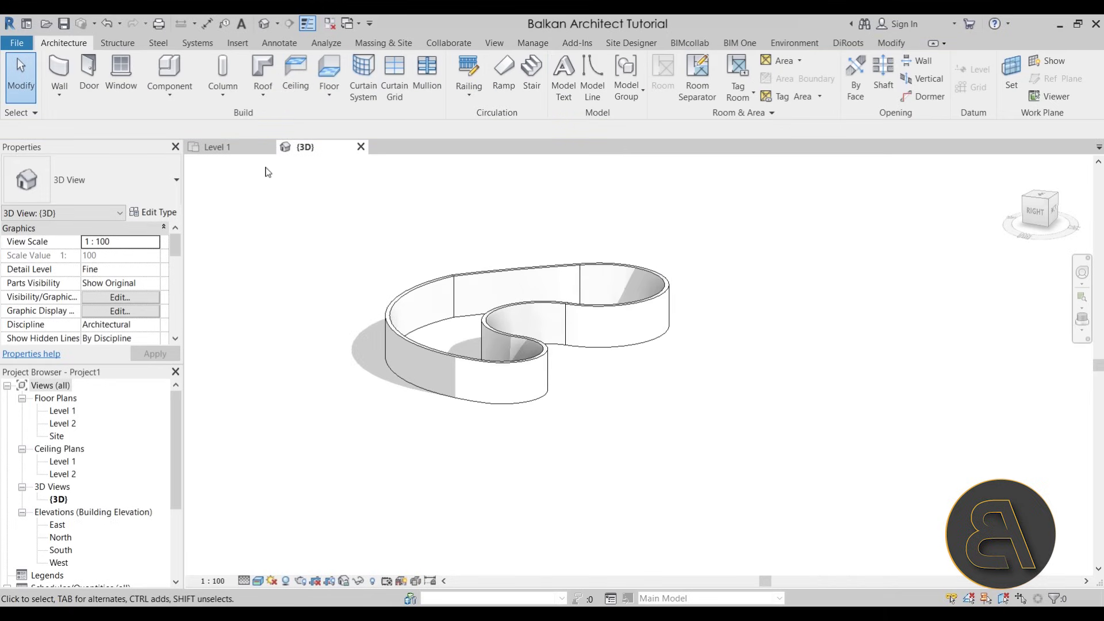
middle_click_drag(494, 378, 509, 382, "shift")
mouse_move(511, 434)
middle_mouse_down("shift")
mouse_move(569, 443)
mouse_move(542, 448)
mouse_move(534, 510)
mouse_move(525, 348)
middle_mouse_up("shift")
double_click(55, 411)
scroll(464, 357, "down", 2)
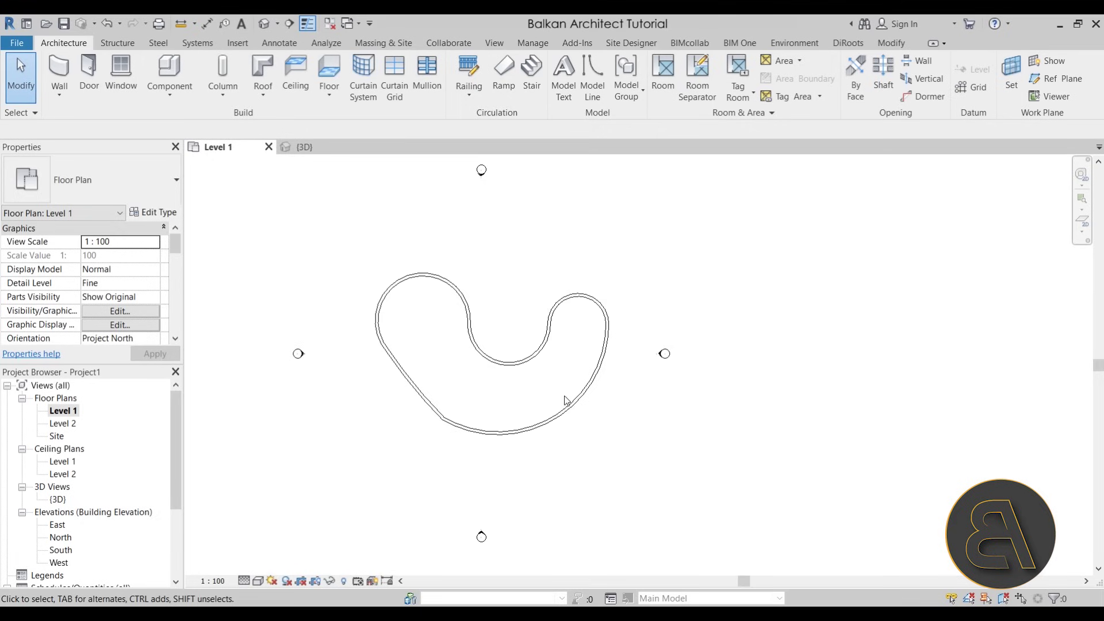
Step: Draw a vertical reference plane through the wall loop and name it Ref 1
left_click(1052, 80)
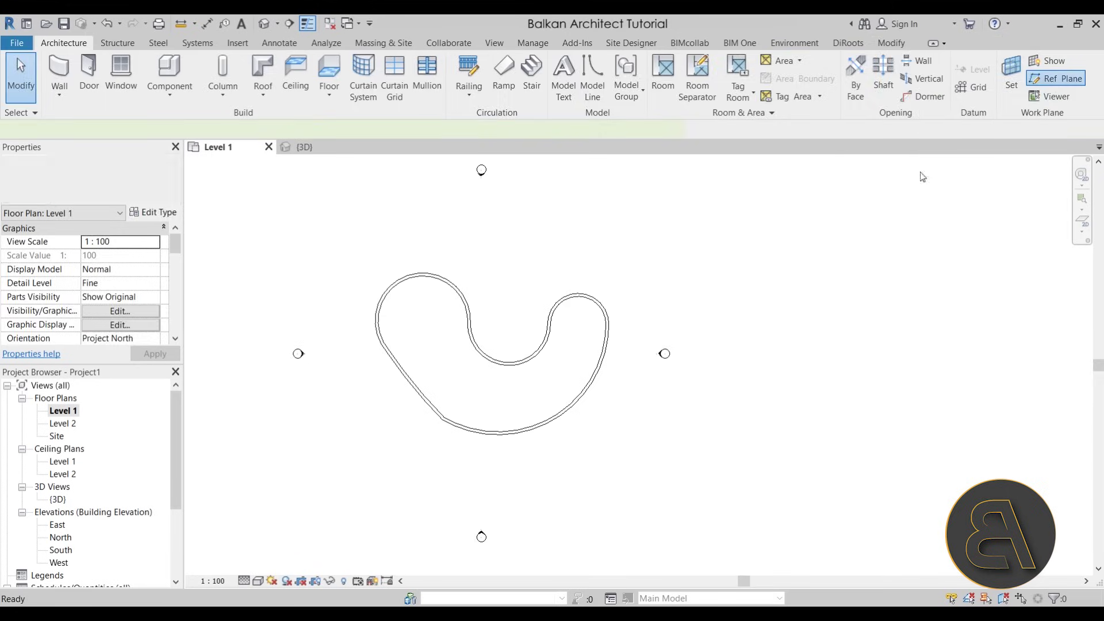
left_click(507, 225)
left_click(508, 500)
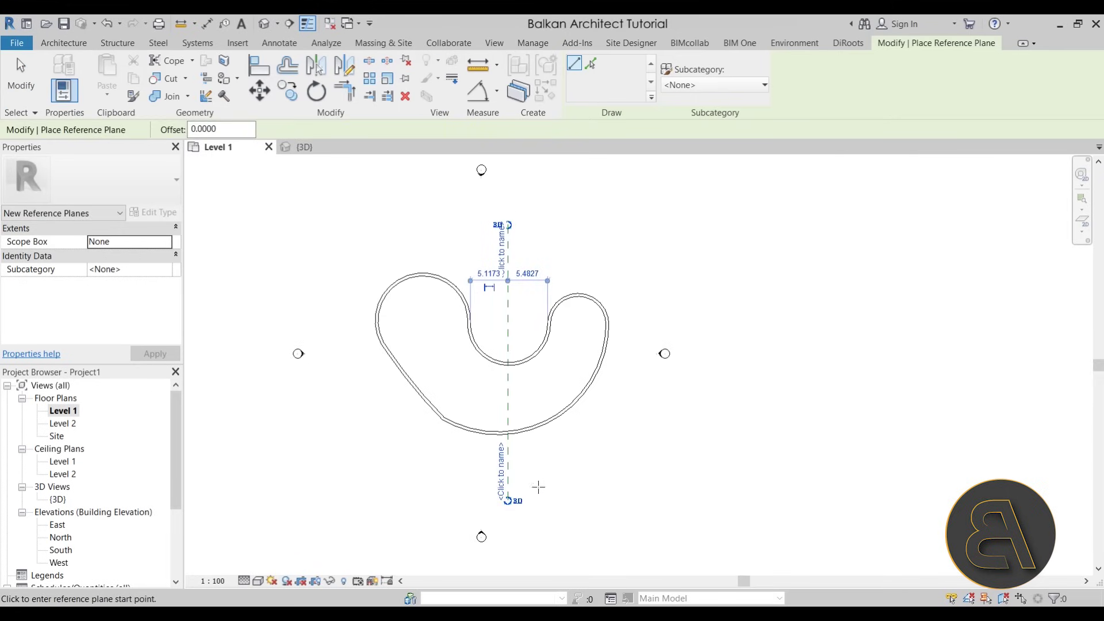
key("Escape")
key("Escape")
left_click(508, 416)
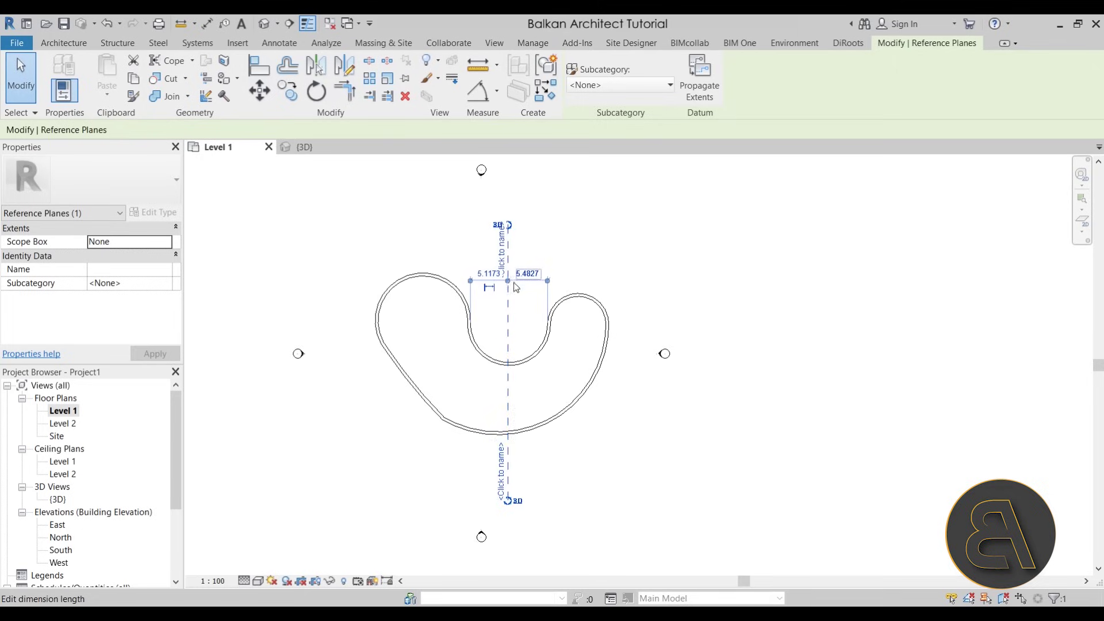
left_click(104, 270)
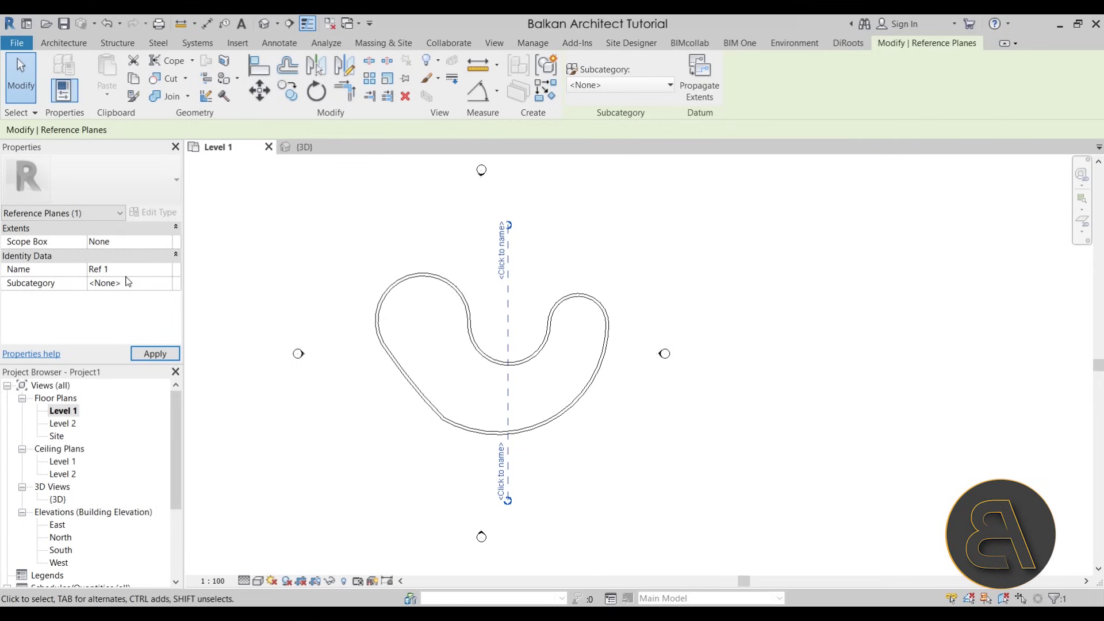
left_click(153, 354)
Step: Check the Ref 1 plane, then open the East elevation view
key("Escape")
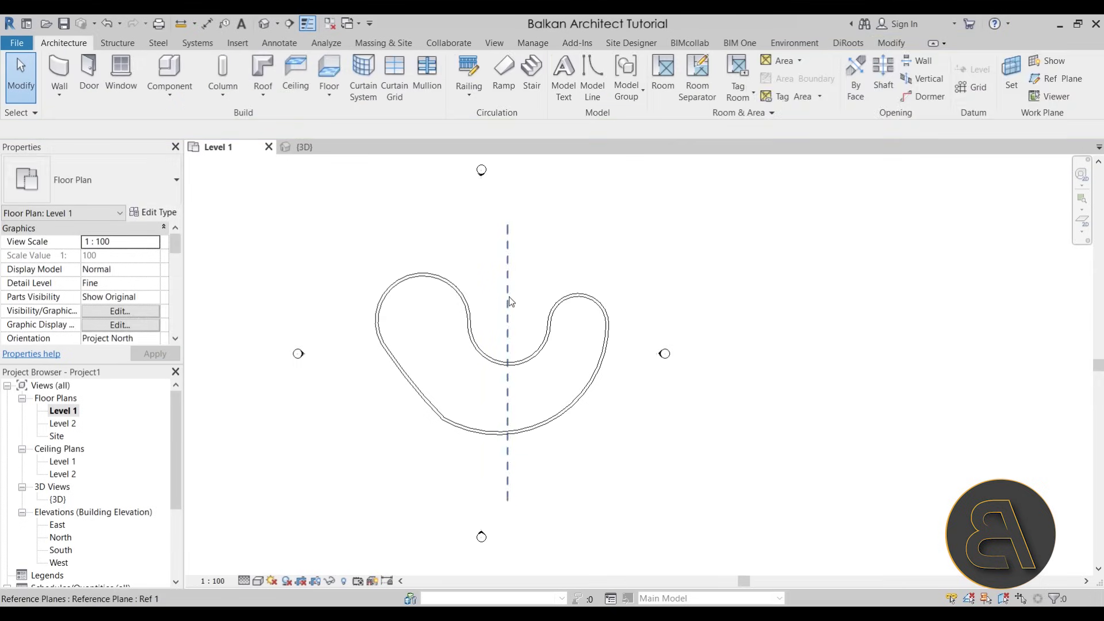
left_click(487, 231)
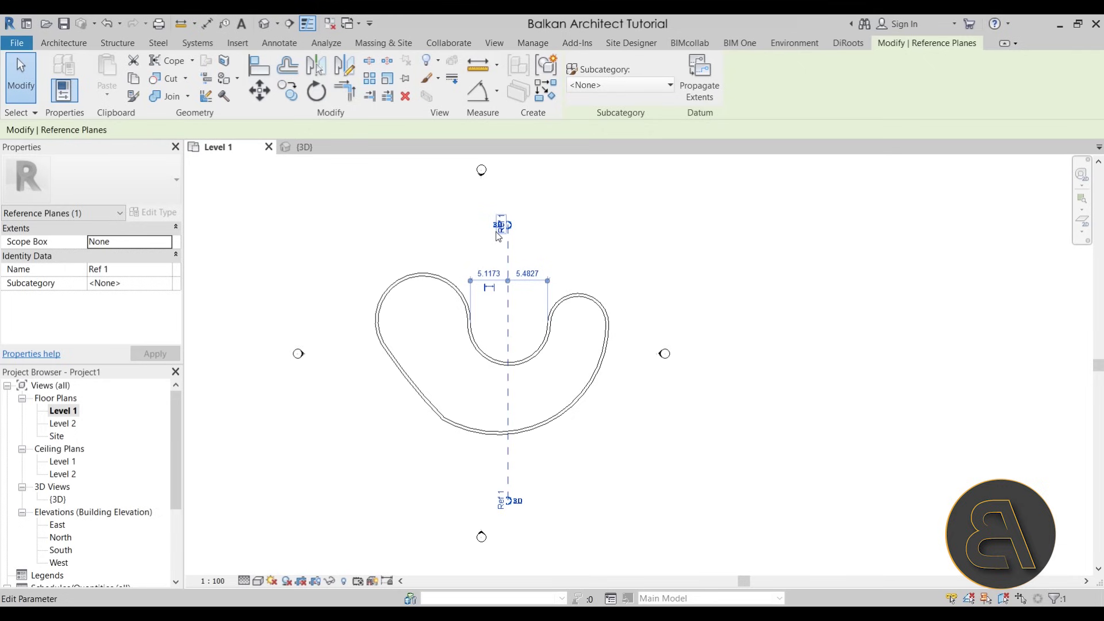
left_click(611, 419)
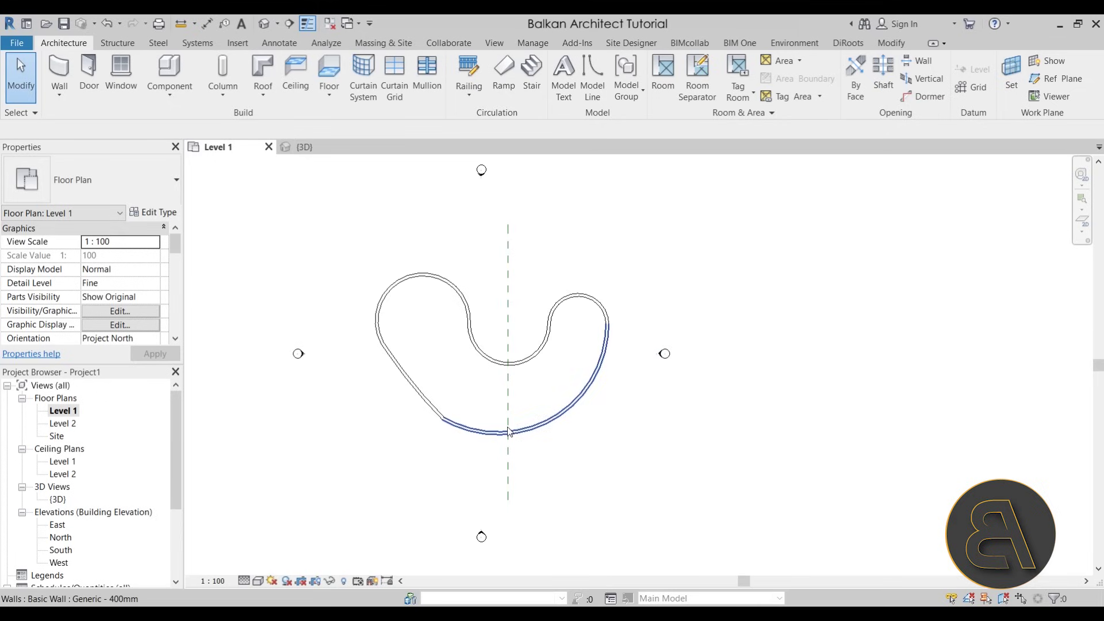
double_click(661, 353)
scroll(535, 364, "down", 2)
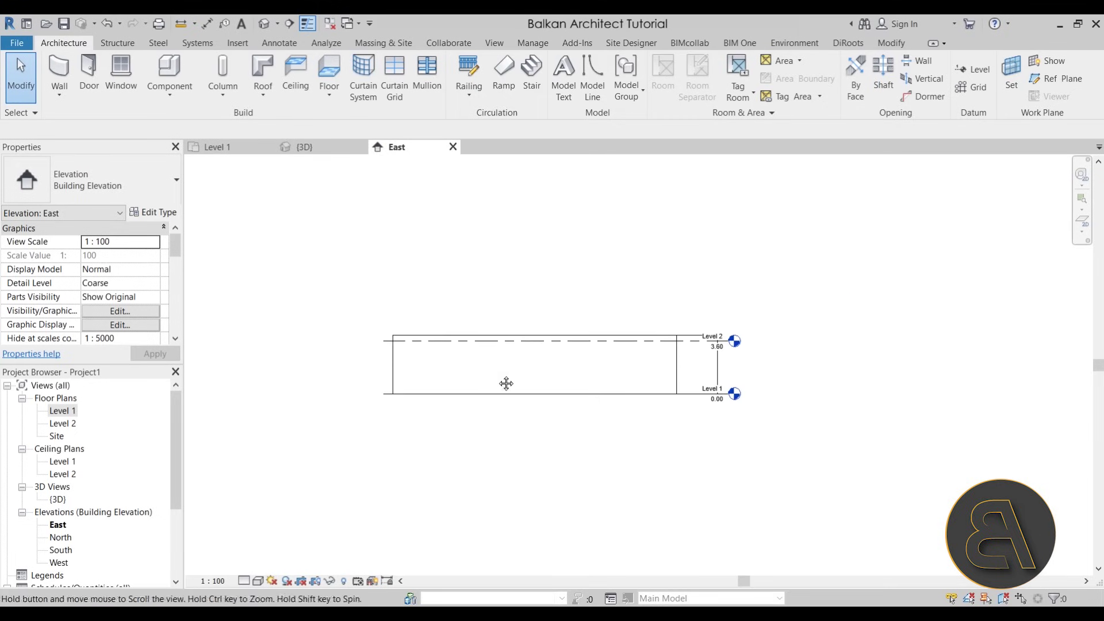
Step: Start a Roof by Extrusion on Reference Plane : Ref 1, at Level 2 with 0 offset
left_click(262, 97)
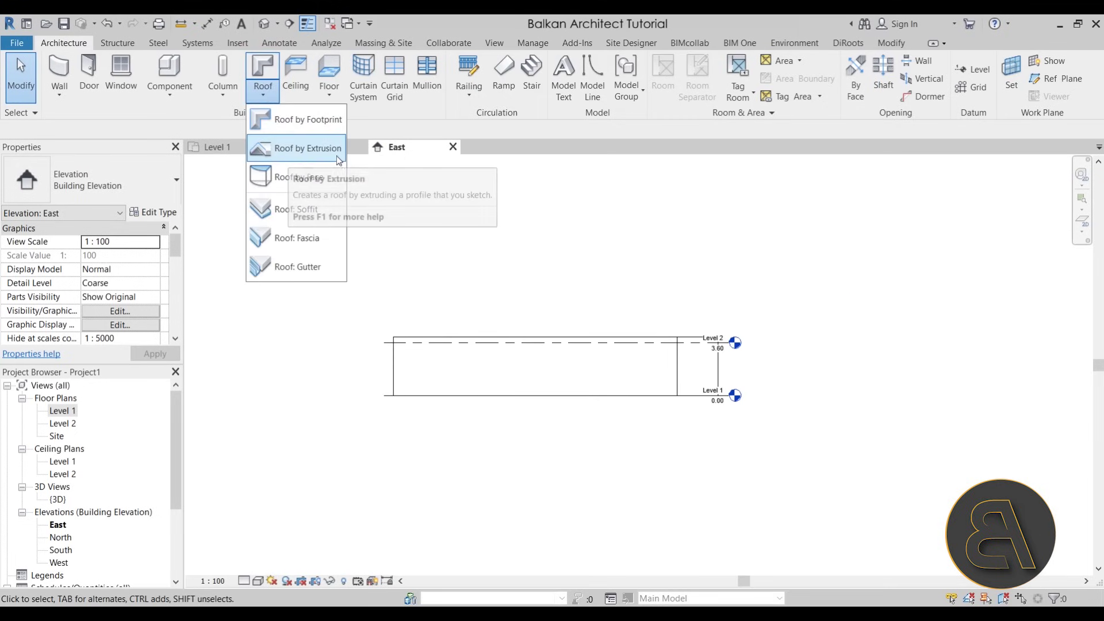
left_click(309, 149)
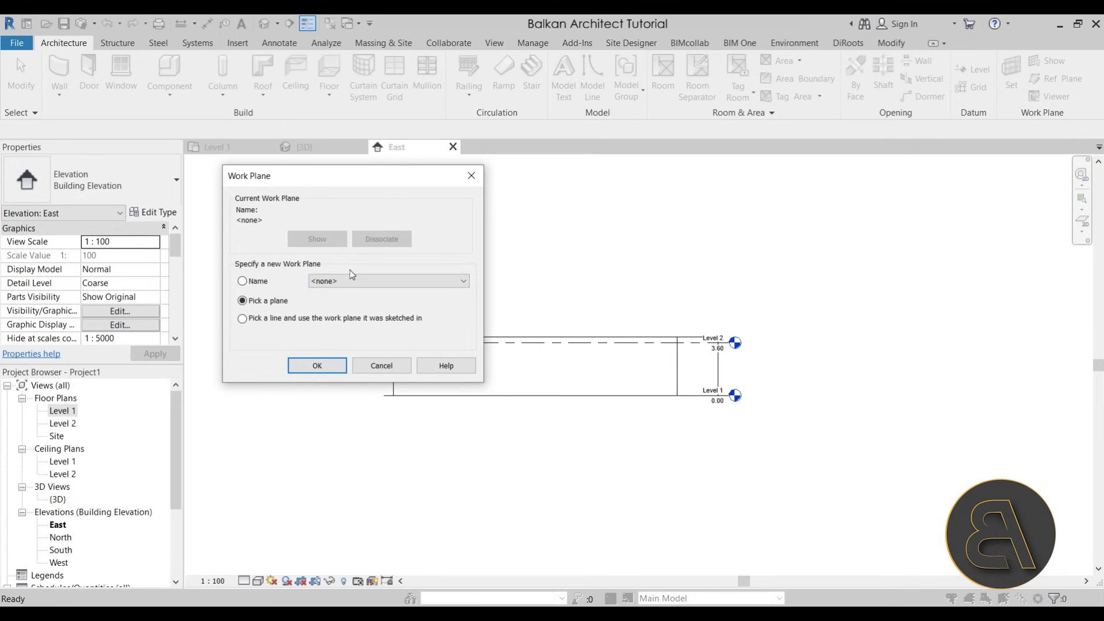
left_click(266, 284)
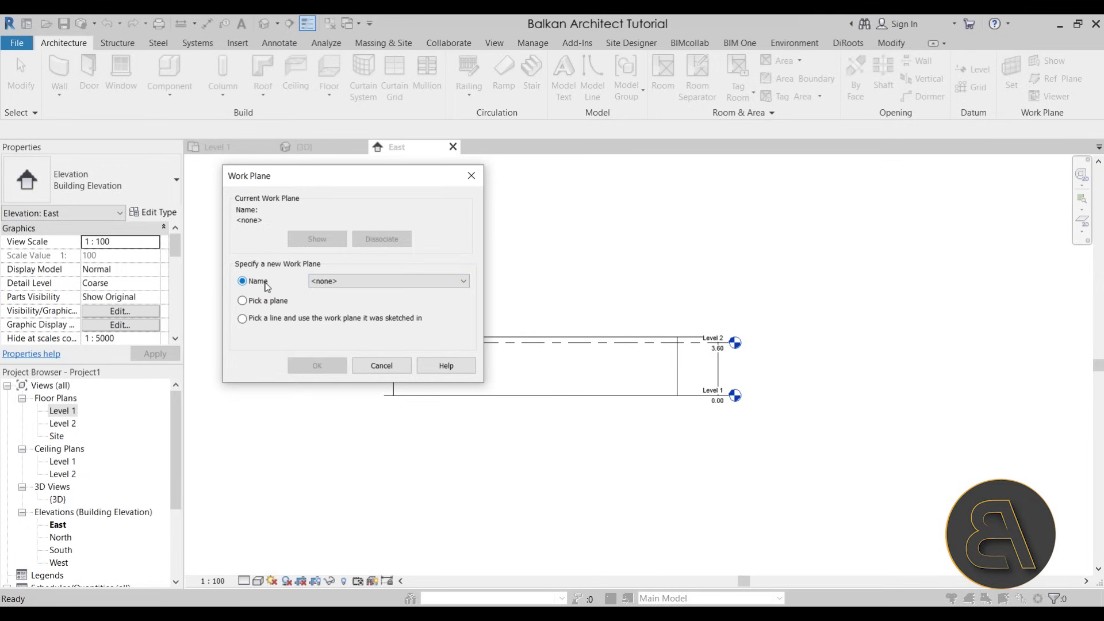
left_click(328, 284)
left_click(353, 303)
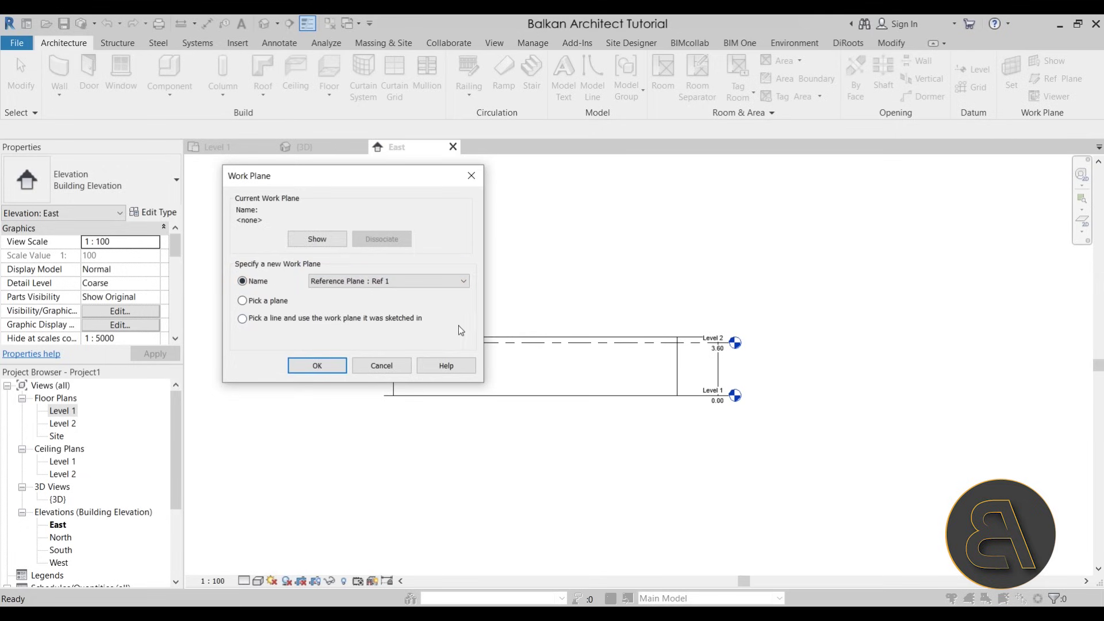
left_click(345, 369)
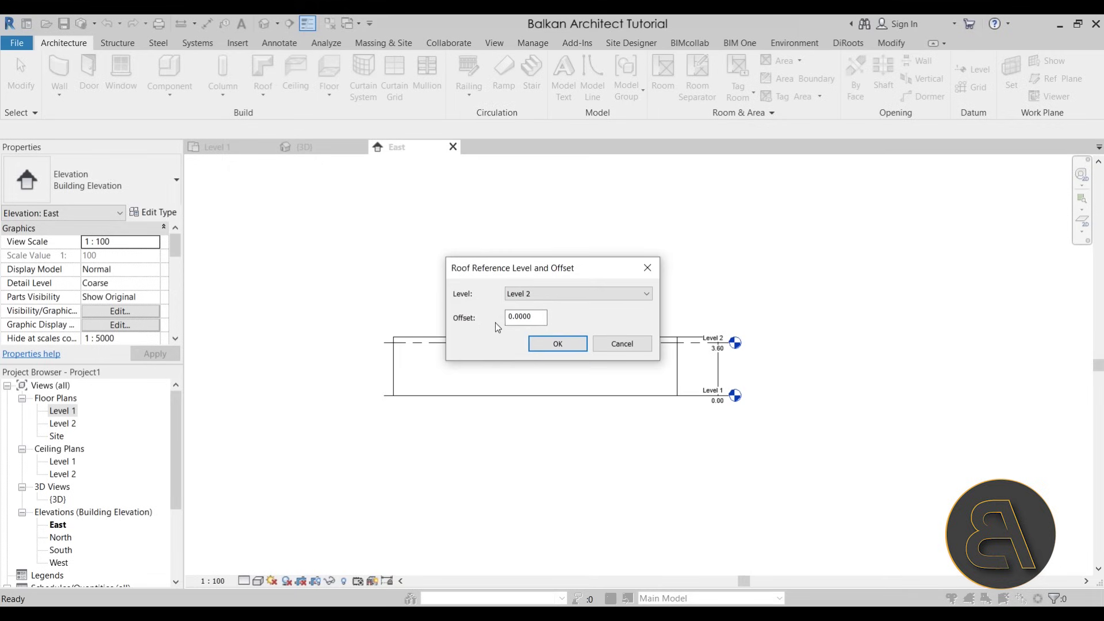
left_click(549, 344)
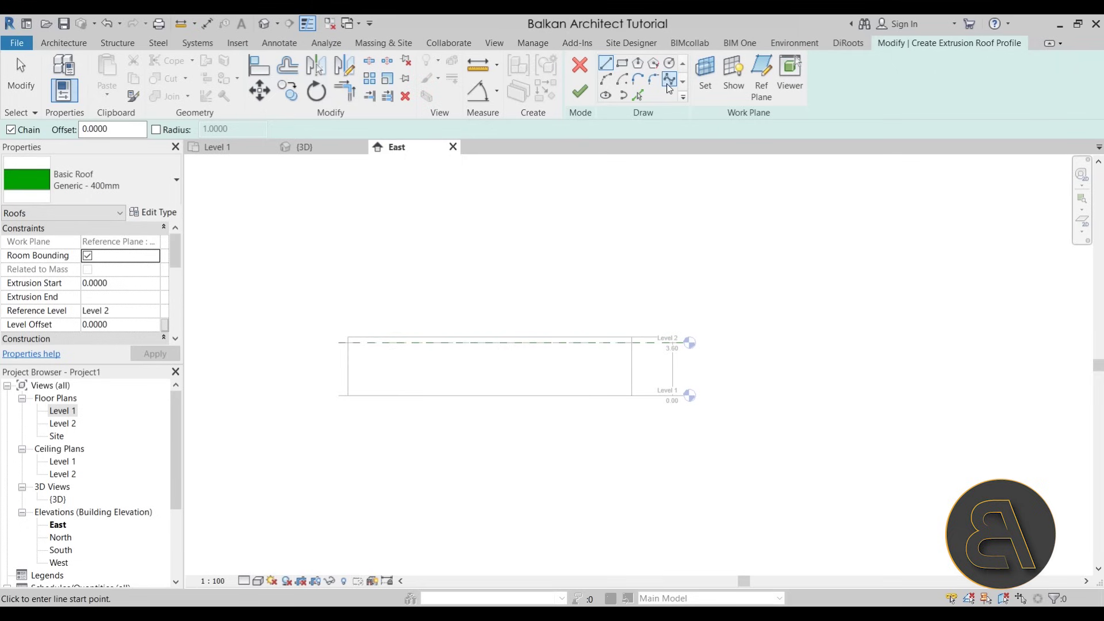
Step: Sketch a nine-point wavy spline roof profile across the walls in the East elevation
left_click(669, 81)
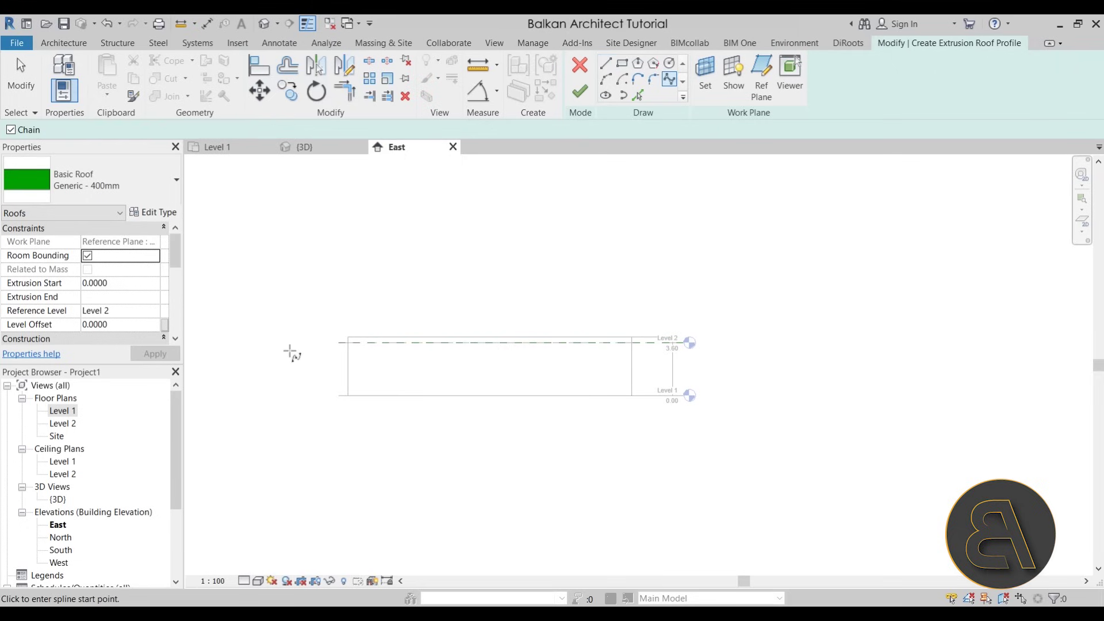
left_click(327, 357)
left_click(368, 283)
left_click(436, 336)
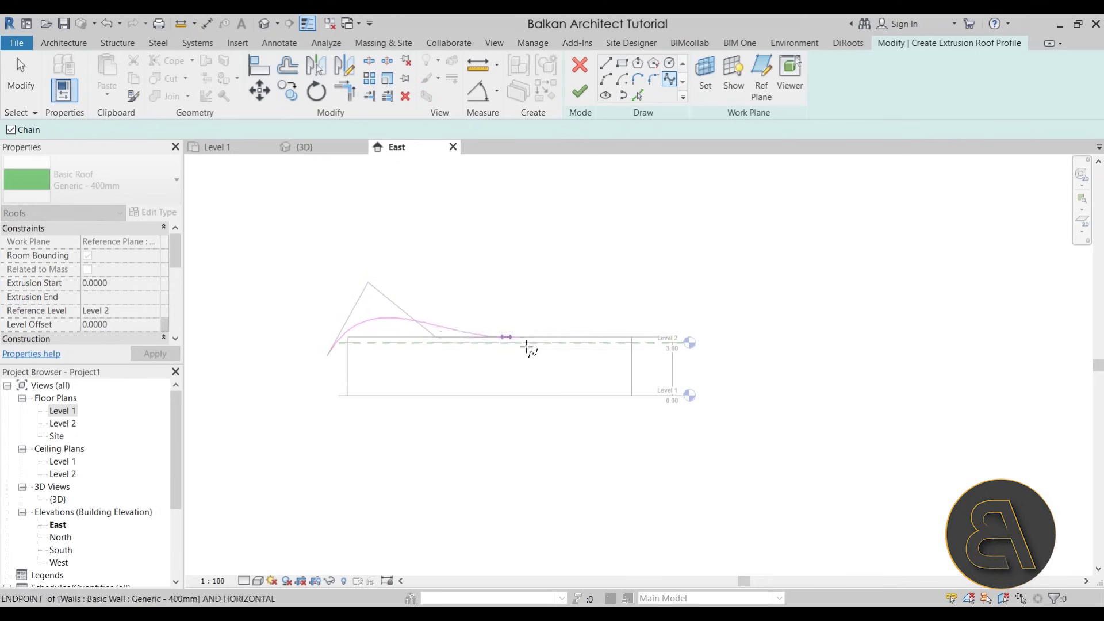
left_click(511, 362)
left_click(549, 286)
left_click(614, 366)
left_click(652, 300)
left_click(697, 309)
left_click(713, 355)
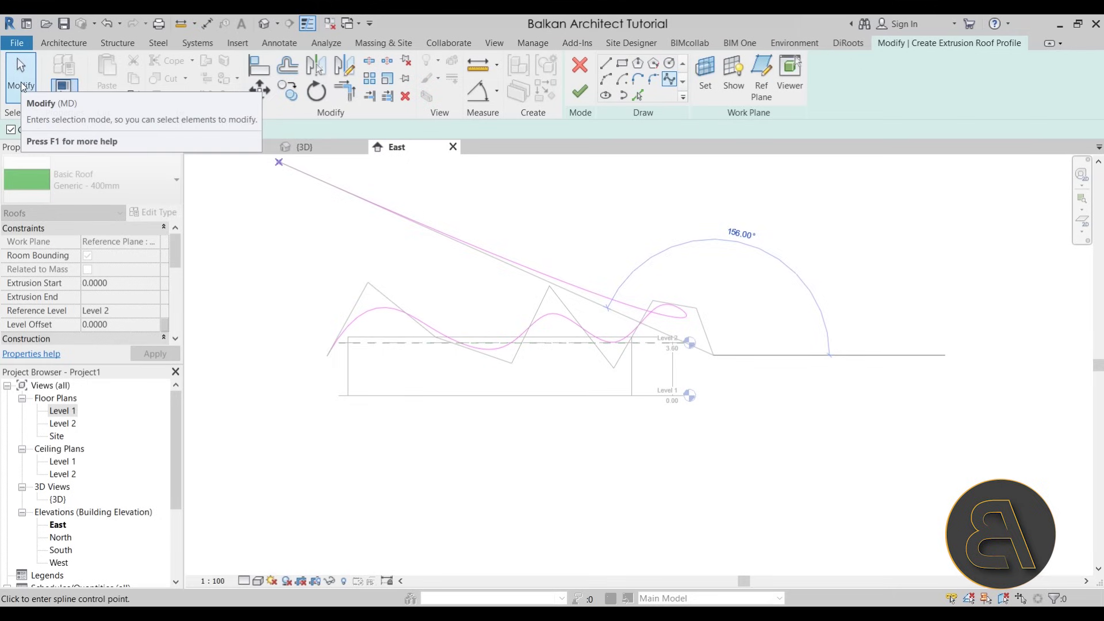
left_click(23, 81)
Step: Drag the spline's control points to smooth and refine the wave
left_click(419, 323)
scroll(420, 324, "up", 2)
left_click_drag(361, 263, 310, 264)
left_click_drag(491, 369, 432, 374)
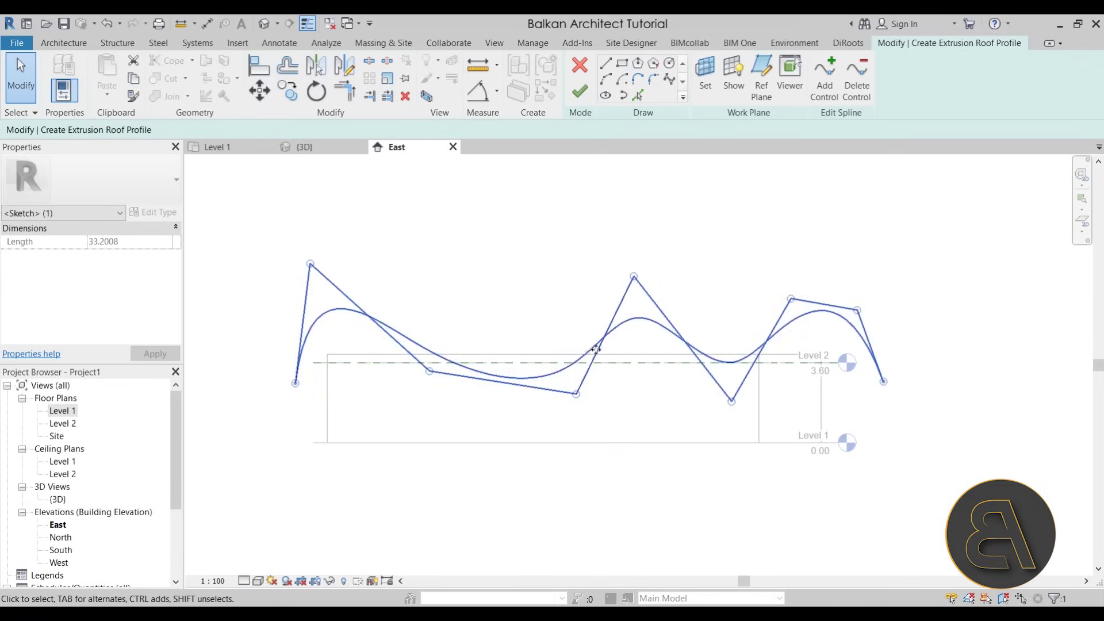
mouse_move(429, 371)
left_mouse_down()
mouse_move(447, 337)
mouse_move(446, 355)
mouse_move(412, 361)
left_mouse_up()
scroll(449, 380, "down", 3)
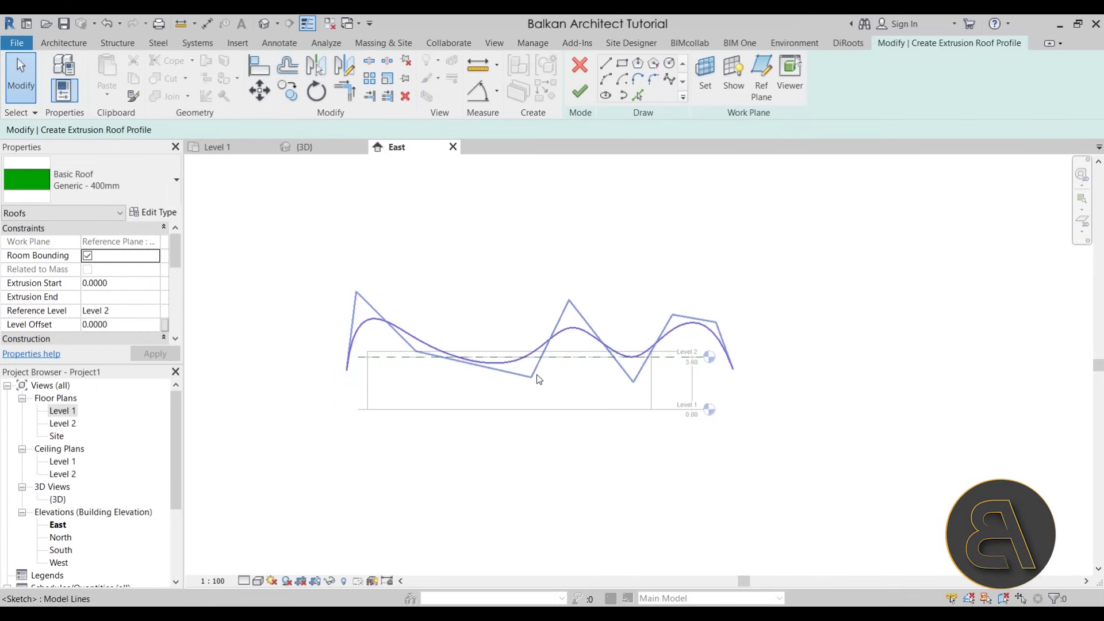
Step: Finish the extrusion roof in 3D and stretch its depth to -20.4452 over the wall loop
left_click(330, 148)
middle_click_drag(614, 336, 616, 294, "shift")
left_click(579, 91)
mouse_move(458, 361)
middle_mouse_down("shift")
mouse_move(594, 357)
mouse_move(426, 365)
mouse_move(605, 368)
mouse_move(582, 311)
mouse_move(552, 456)
mouse_move(429, 344)
mouse_move(402, 370)
mouse_move(571, 495)
mouse_move(362, 284)
middle_mouse_up("shift")
left_click_drag(362, 284, 366, 292)
middle_click_drag(366, 292, 512, 322, "shift")
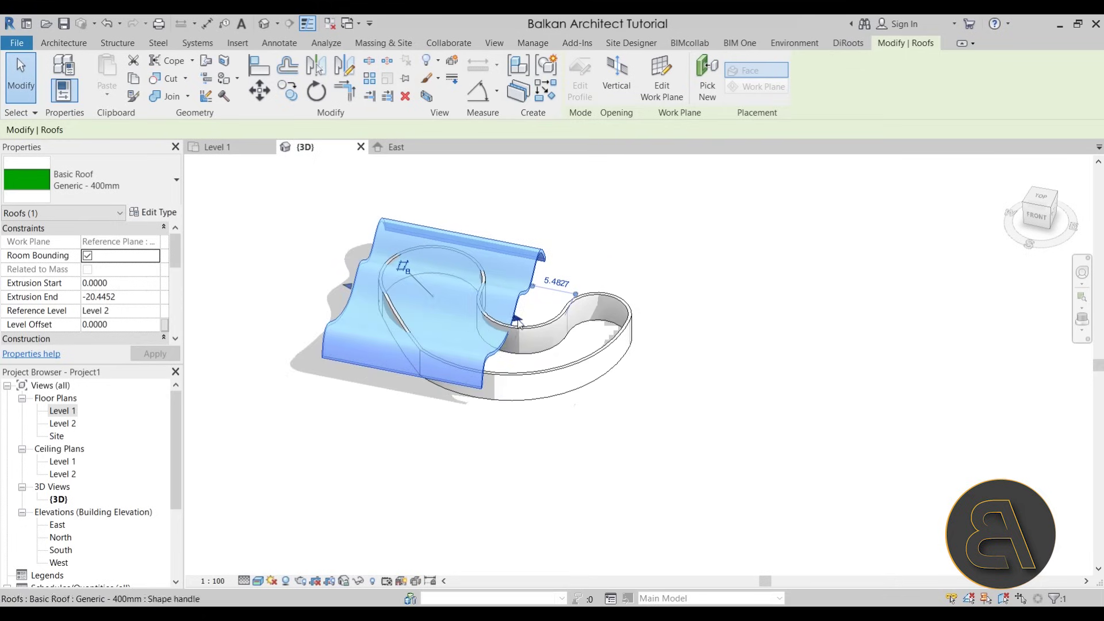
left_click_drag(518, 323, 575, 333)
middle_click_drag(575, 333, 513, 380, "shift")
Step: Select the whole chain of curved walls using Tab
key("Escape")
scroll(513, 379, "up", 5)
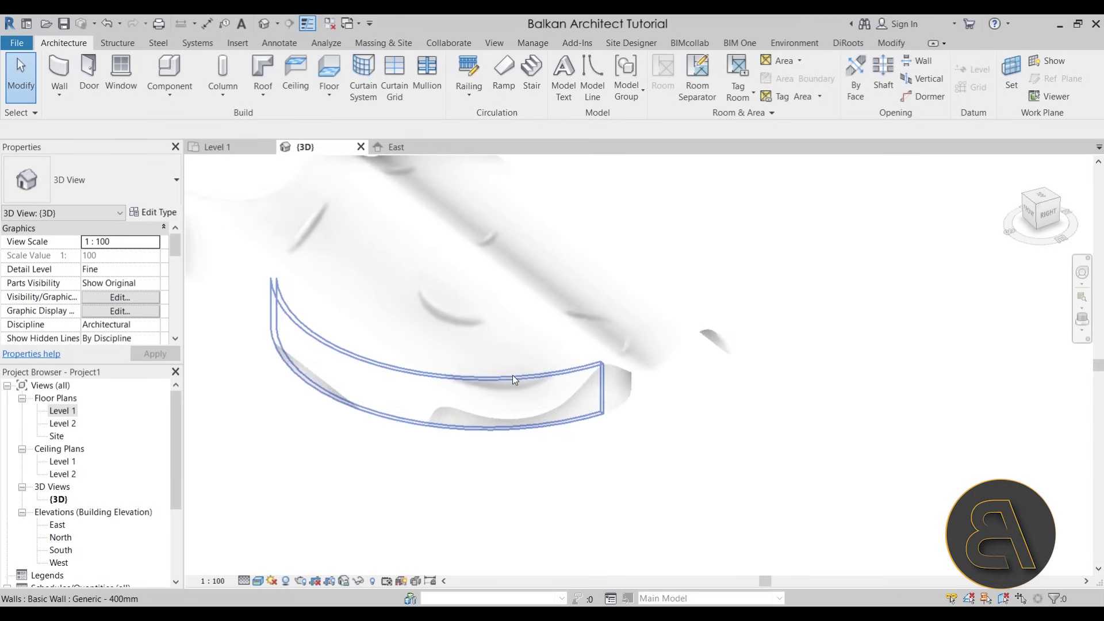
key("Tab")
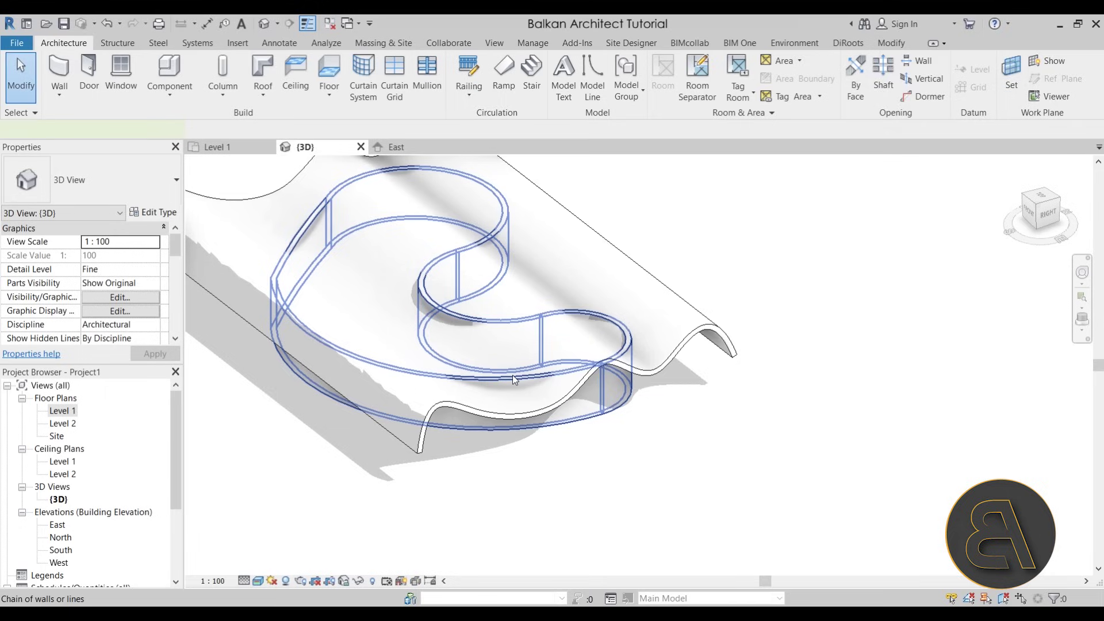
left_click(513, 380)
scroll(500, 490, "down", 5)
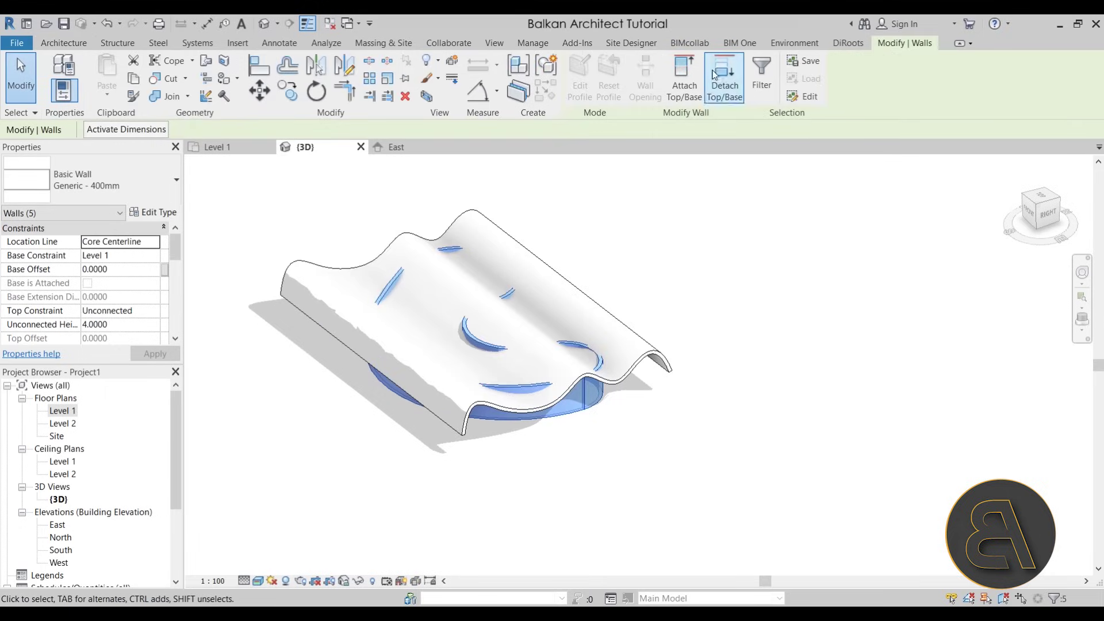
Step: Attach the tops of the curved walls to the wavy roof
left_click(684, 72)
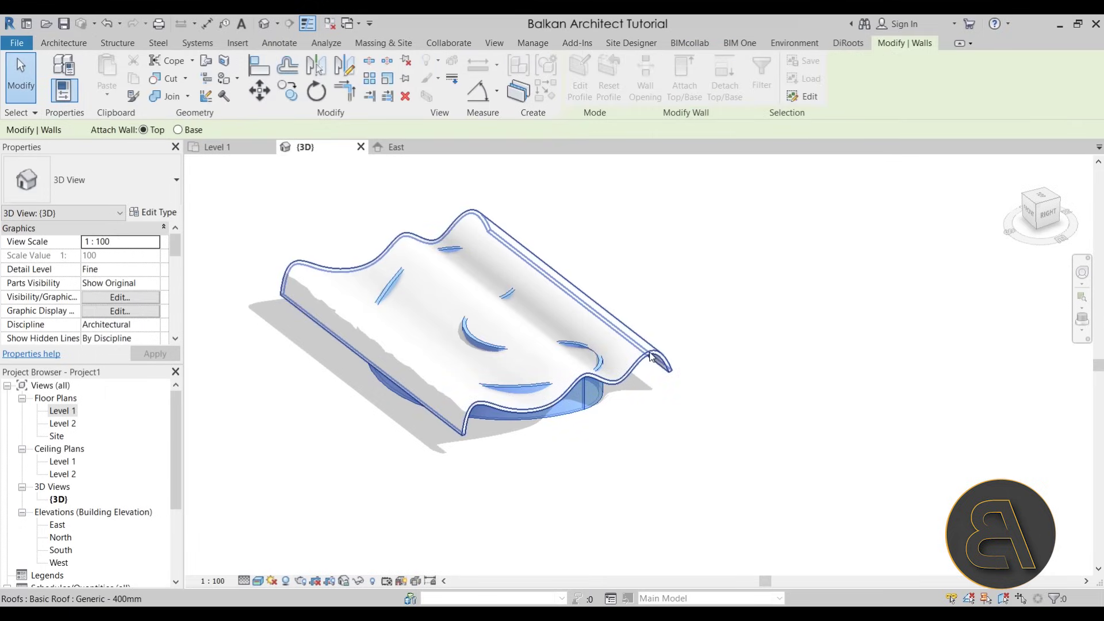
left_click(628, 499)
middle_click_drag(577, 488, 478, 217, "shift")
middle_click_drag(387, 318, 575, 330, "shift")
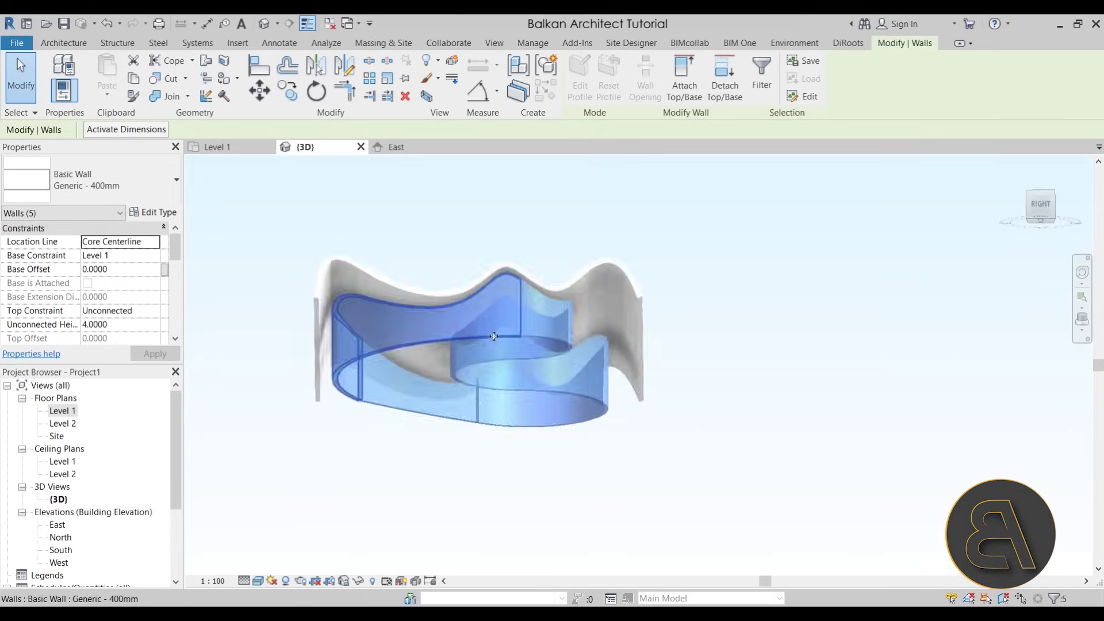
scroll(576, 330, "up", 3)
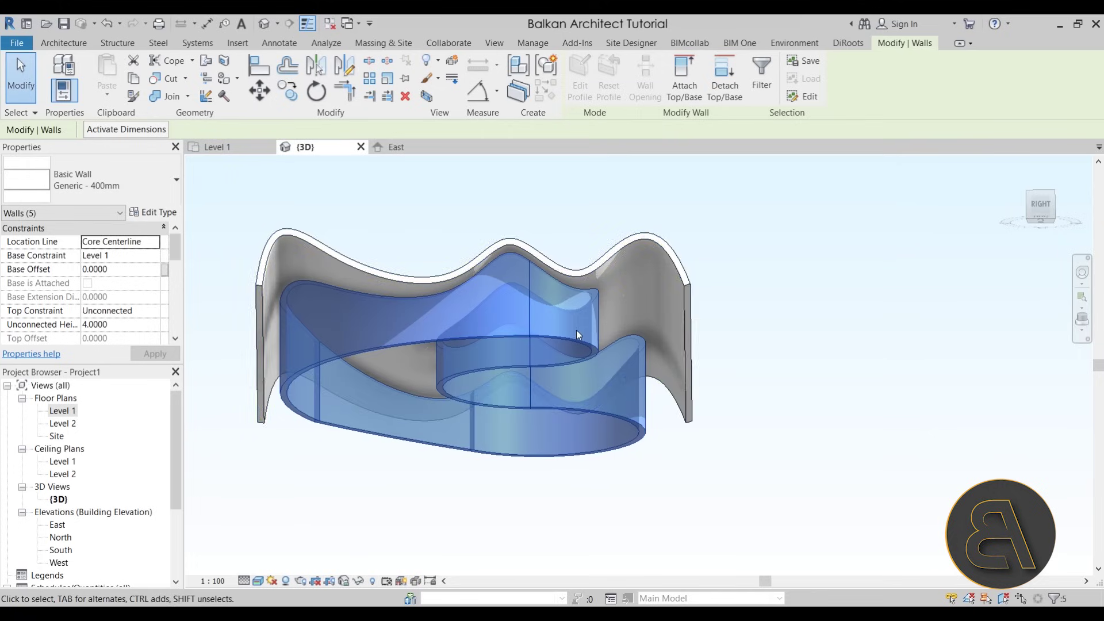
Step: Hide the wavy roof in the 3D view
left_click(579, 277)
middle_click_drag(579, 277, 532, 494, "shift")
left_click(437, 63)
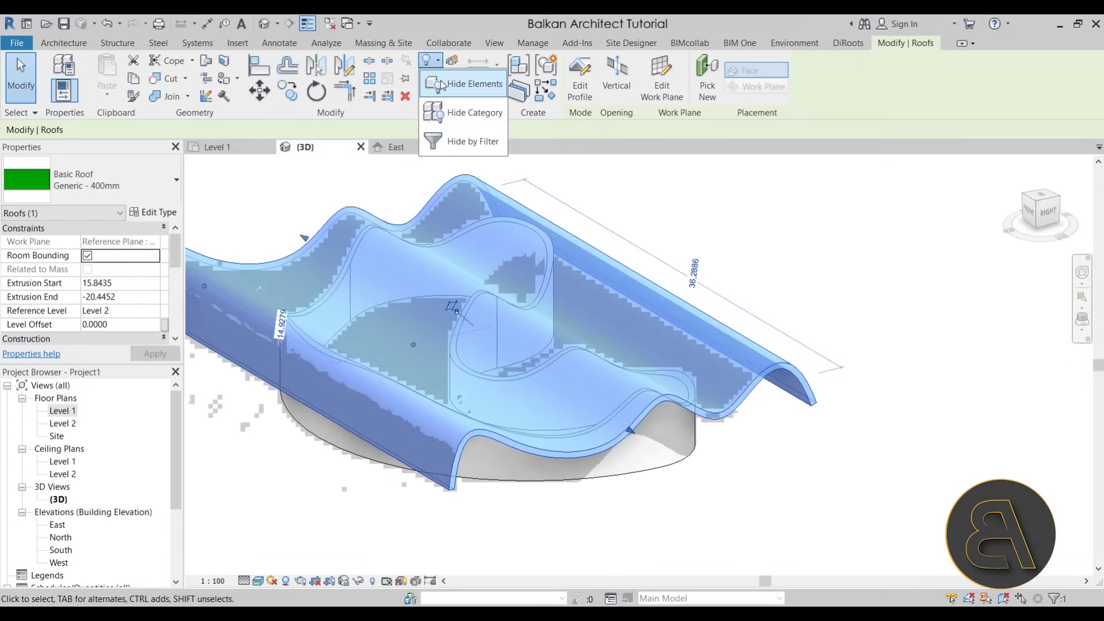
left_click(443, 85)
mouse_move(511, 352)
middle_mouse_down("shift")
mouse_move(319, 344)
mouse_move(552, 485)
mouse_move(682, 488)
mouse_move(631, 510)
mouse_move(487, 515)
mouse_move(443, 530)
mouse_move(343, 522)
mouse_move(368, 530)
mouse_move(288, 488)
mouse_move(322, 500)
middle_mouse_up("shift")
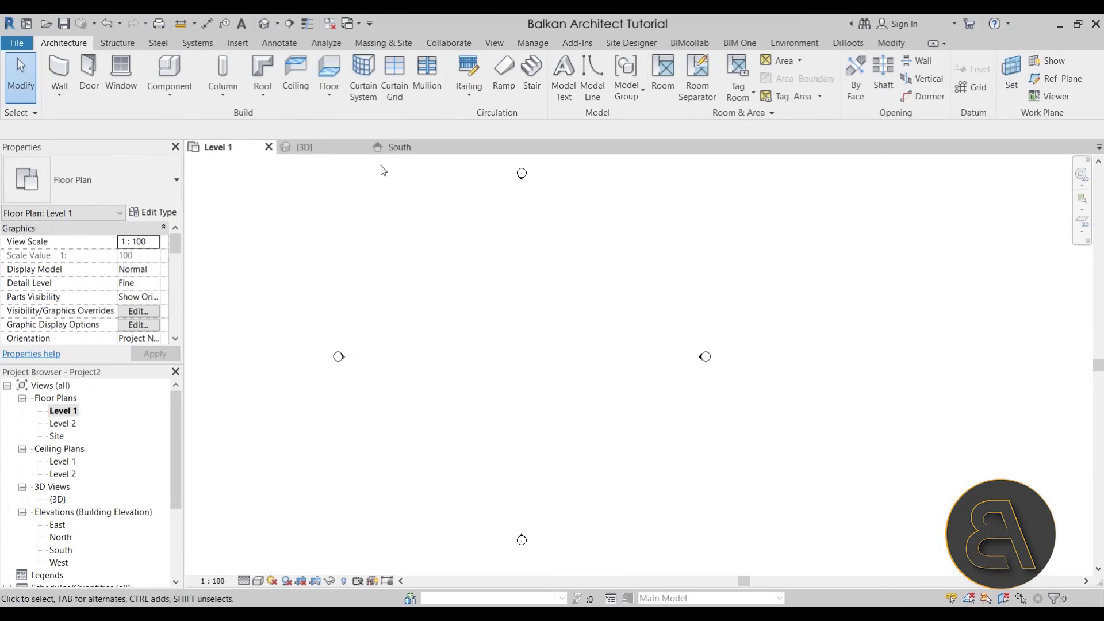
Step: Create a rectangular floor on Level 1 with the Rectangle boundary tool
left_click(336, 72)
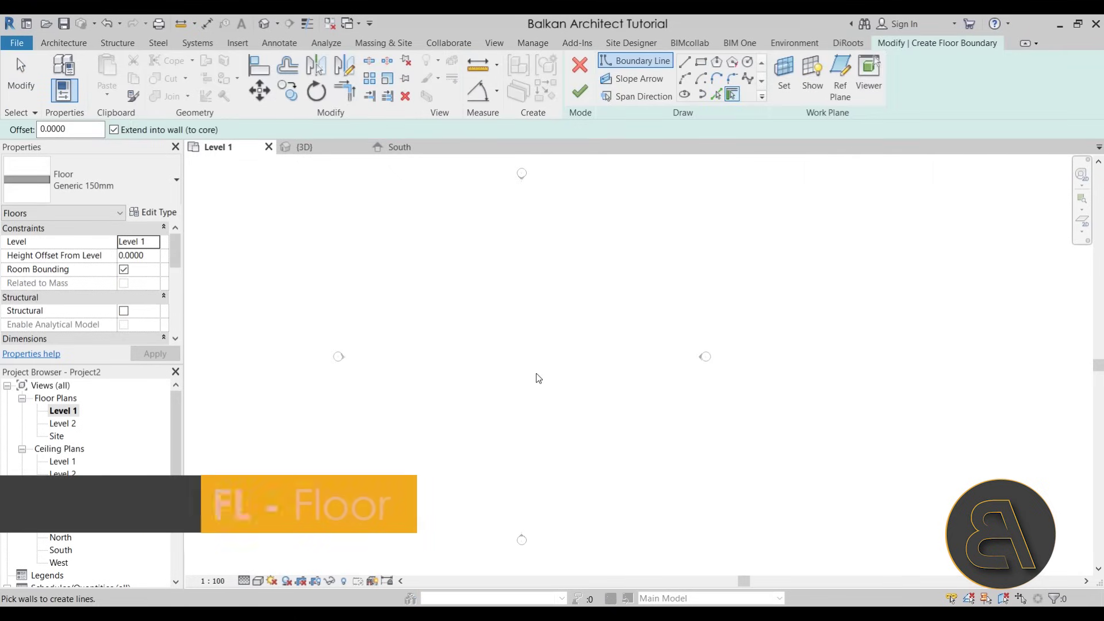
left_click(701, 62)
left_click(463, 329)
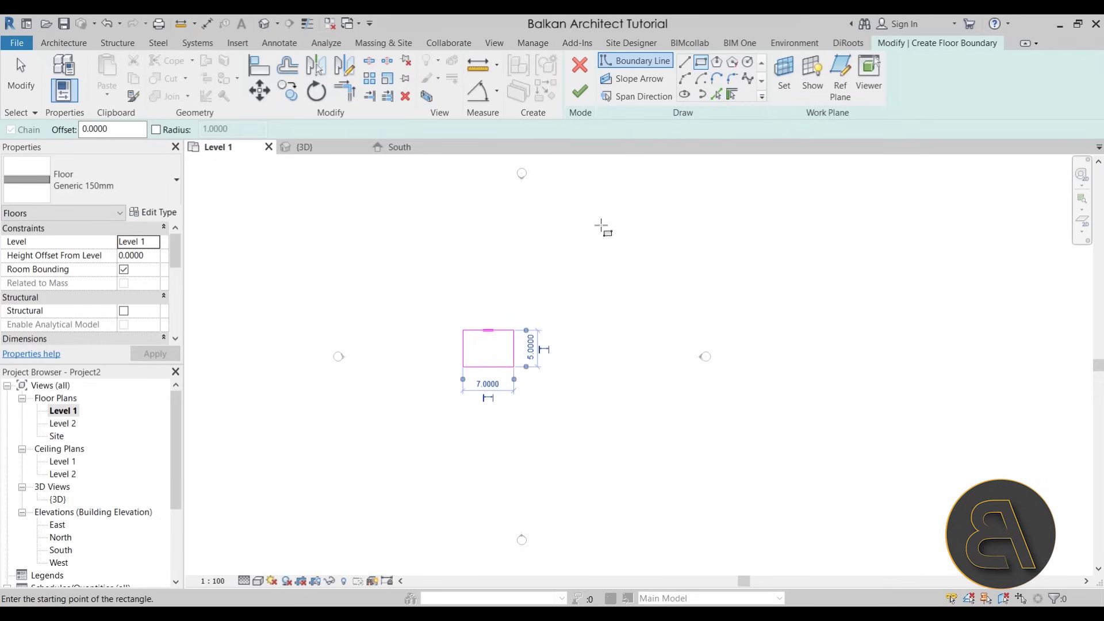
left_click(580, 92)
left_click(339, 226)
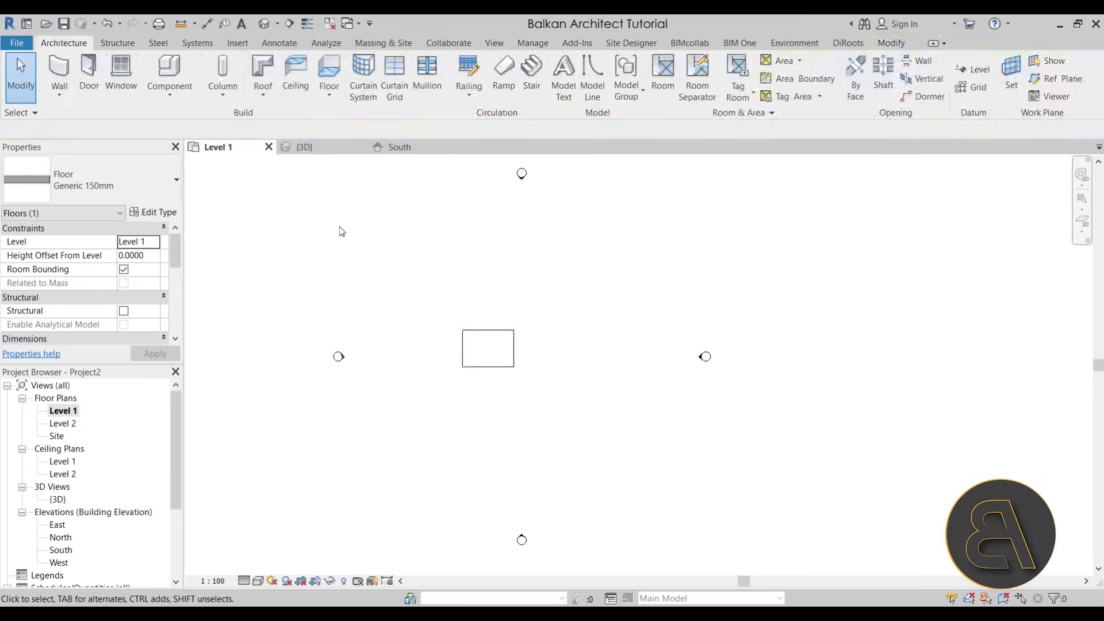
Step: Draw a closed five-vertex pentagon floor boundary, finish it, and view both floors in 3D
left_click(329, 72)
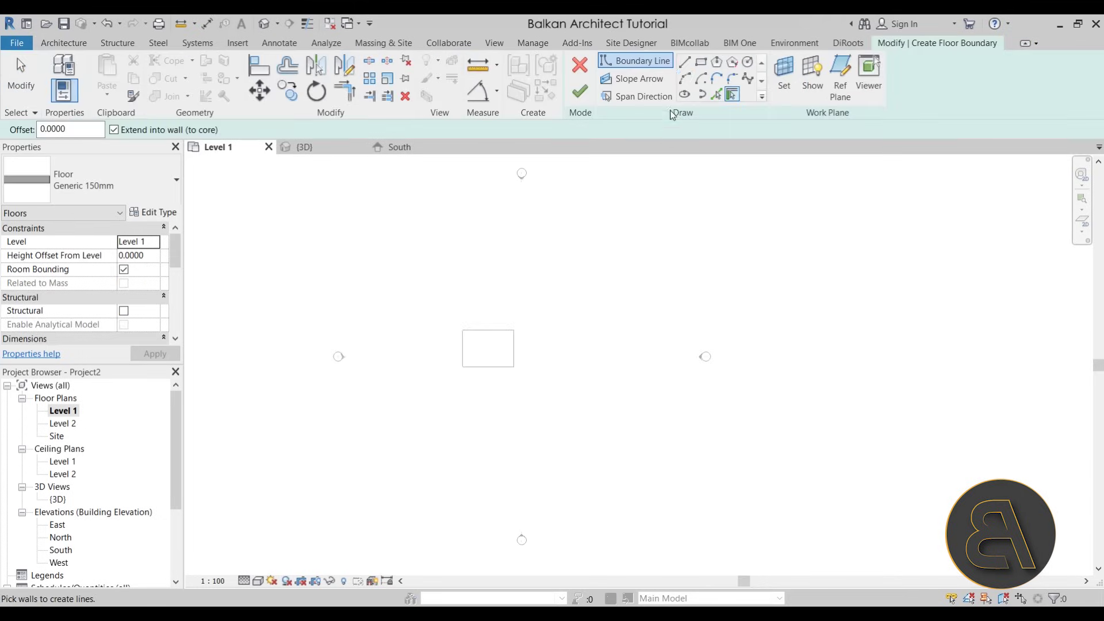
left_click(684, 63)
left_click(553, 351)
left_click(572, 313)
left_click(614, 323)
left_click(614, 375)
left_click(571, 375)
left_click(554, 352)
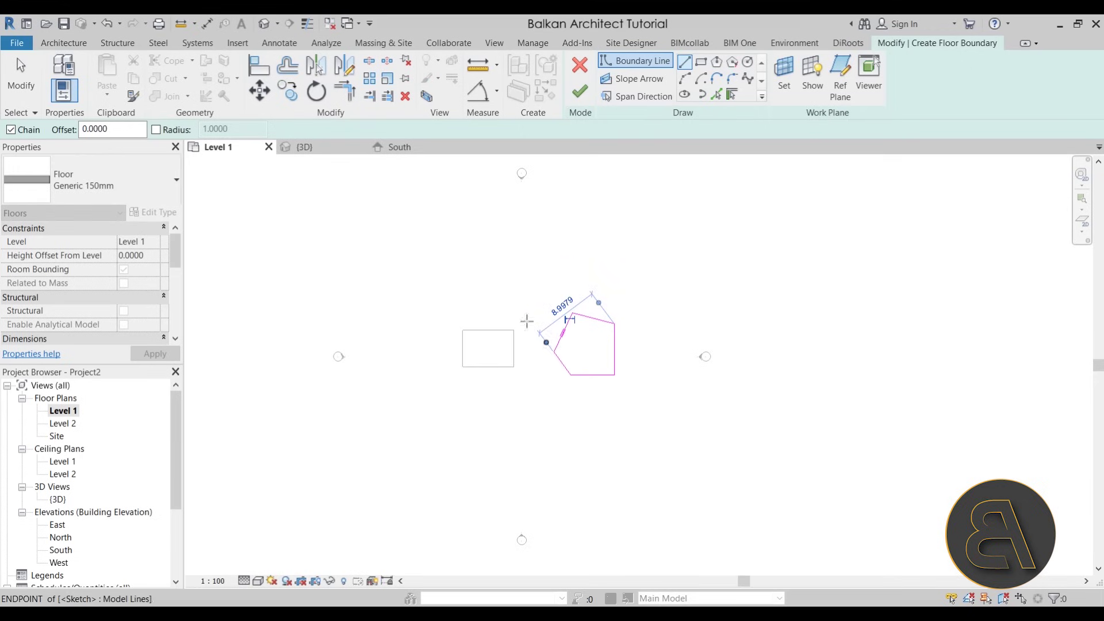
left_click(581, 92)
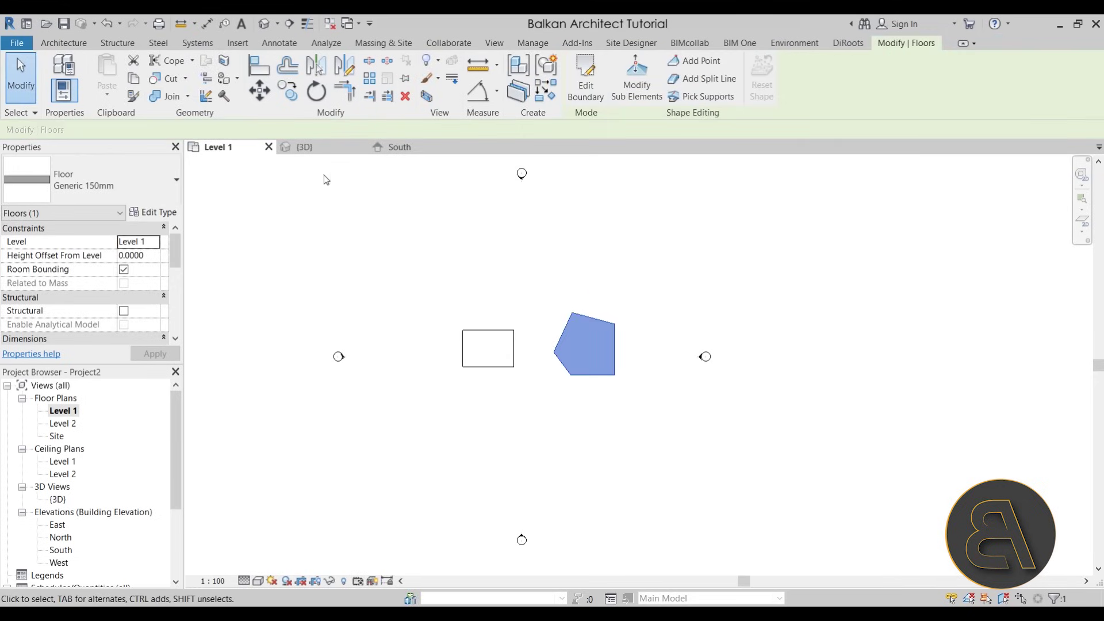
left_click(305, 147)
middle_click_drag(395, 197, 616, 443, "shift")
Step: Edit the rectangular floor's shape points, setting the far corner's elevation to 3.20
scroll(611, 328, "up", 3)
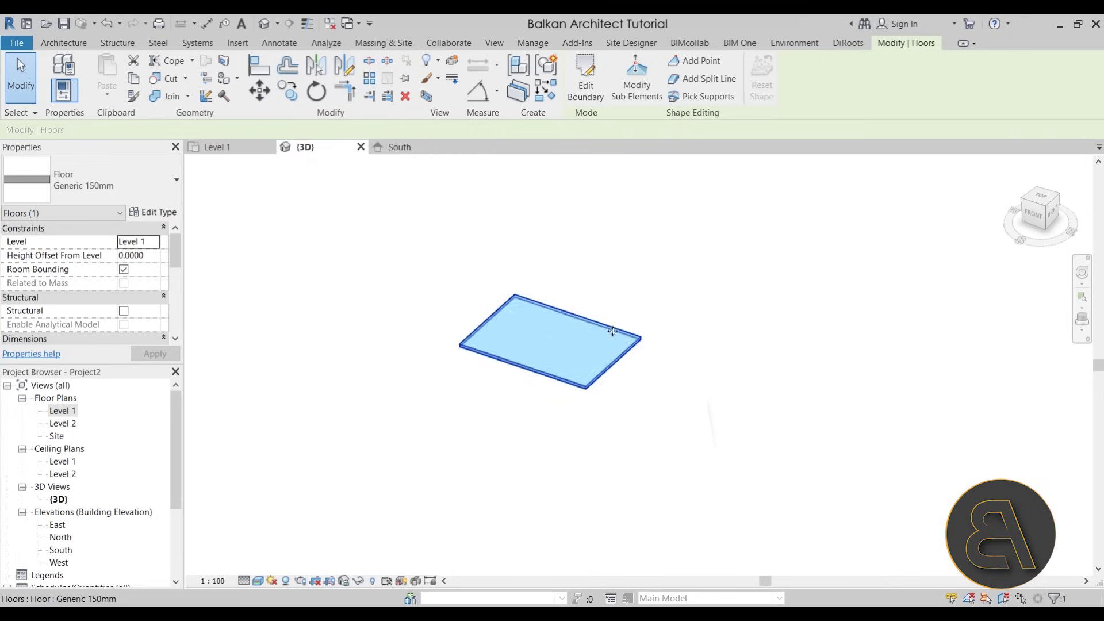
left_click(636, 92)
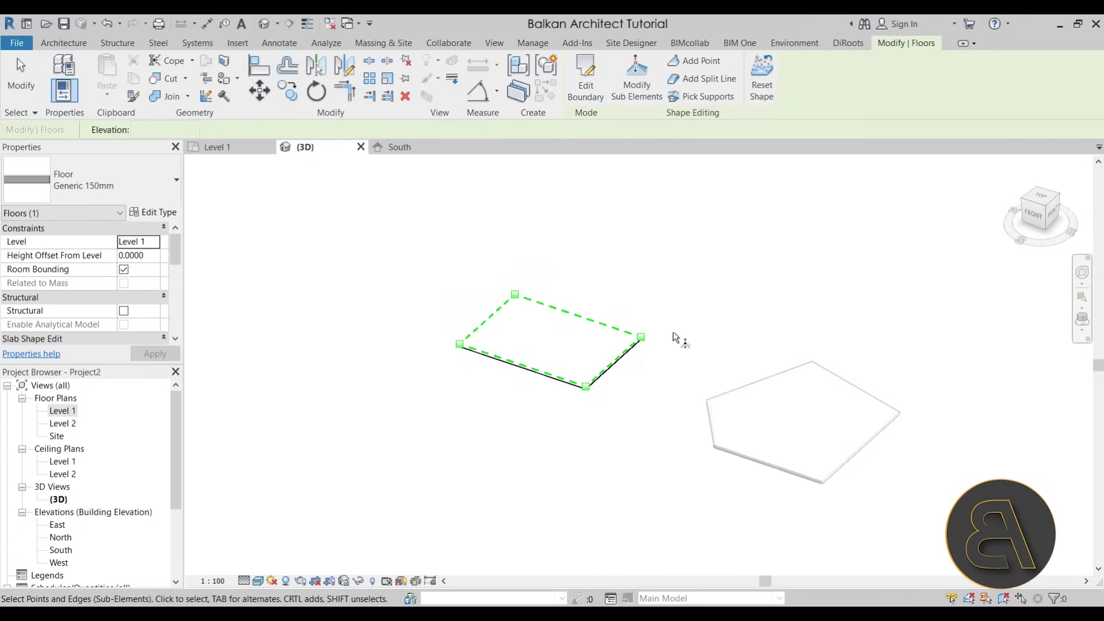
left_click(641, 338)
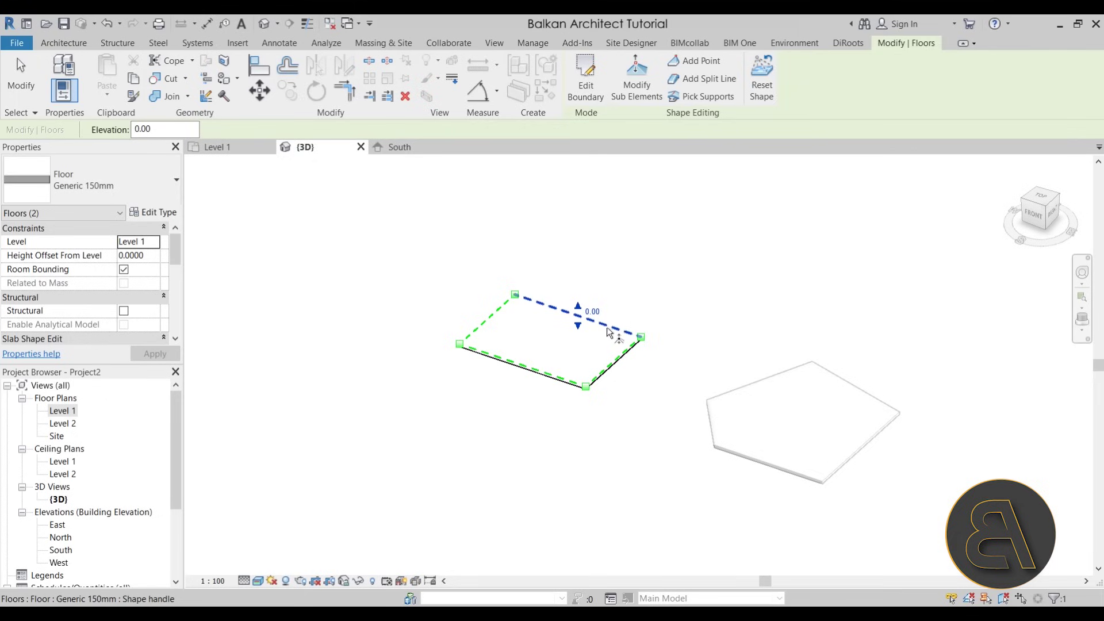
left_click(646, 344)
left_click(641, 338)
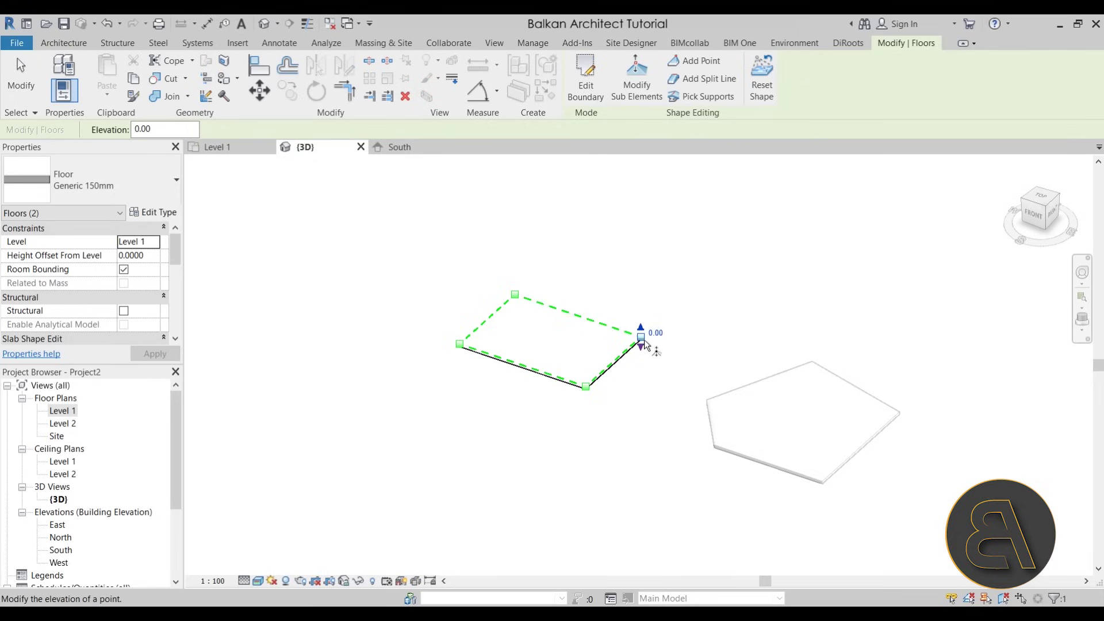
left_click(654, 333)
type("3.2")
key("Return")
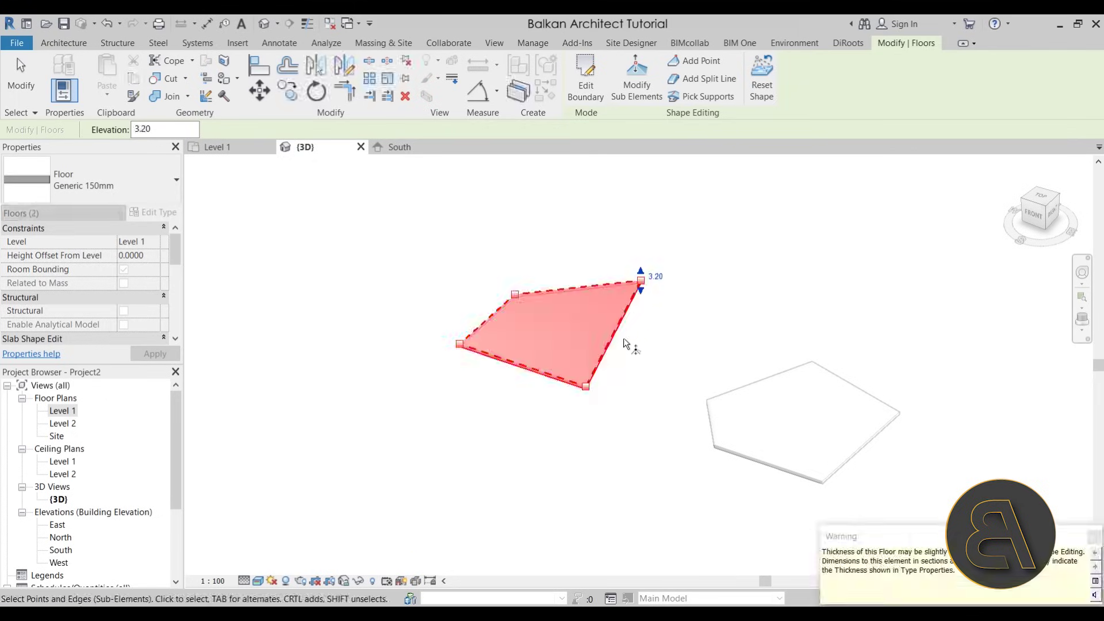
middle_click_drag(642, 392, 505, 337, "shift")
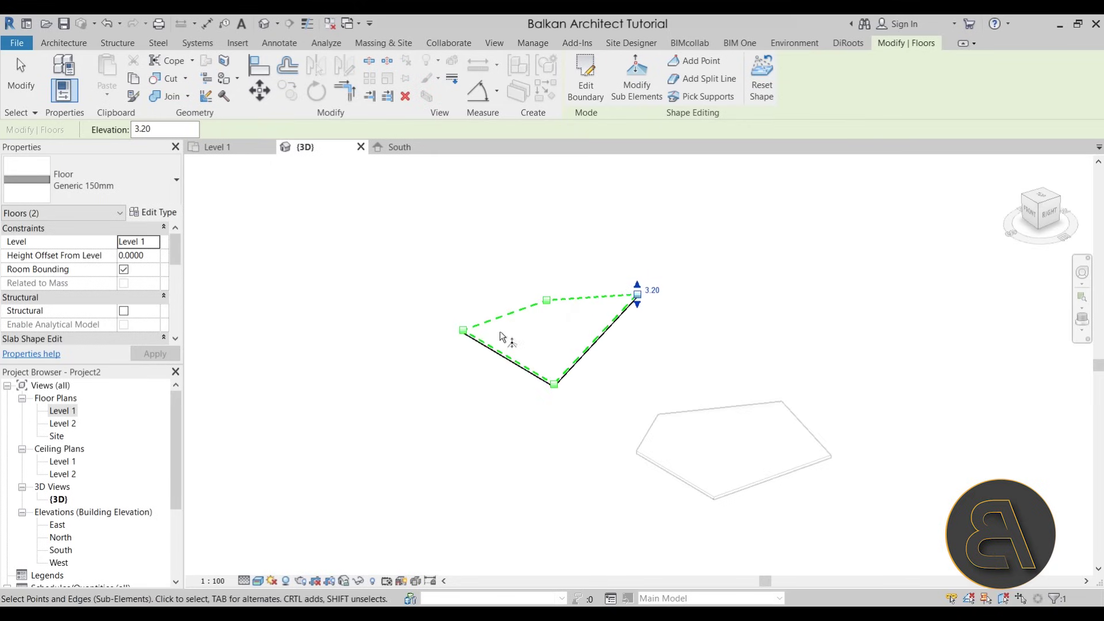
Step: Drag another corner point to 4.00, then 2.50, and finally 3.10
left_click_drag(464, 329, 467, 247)
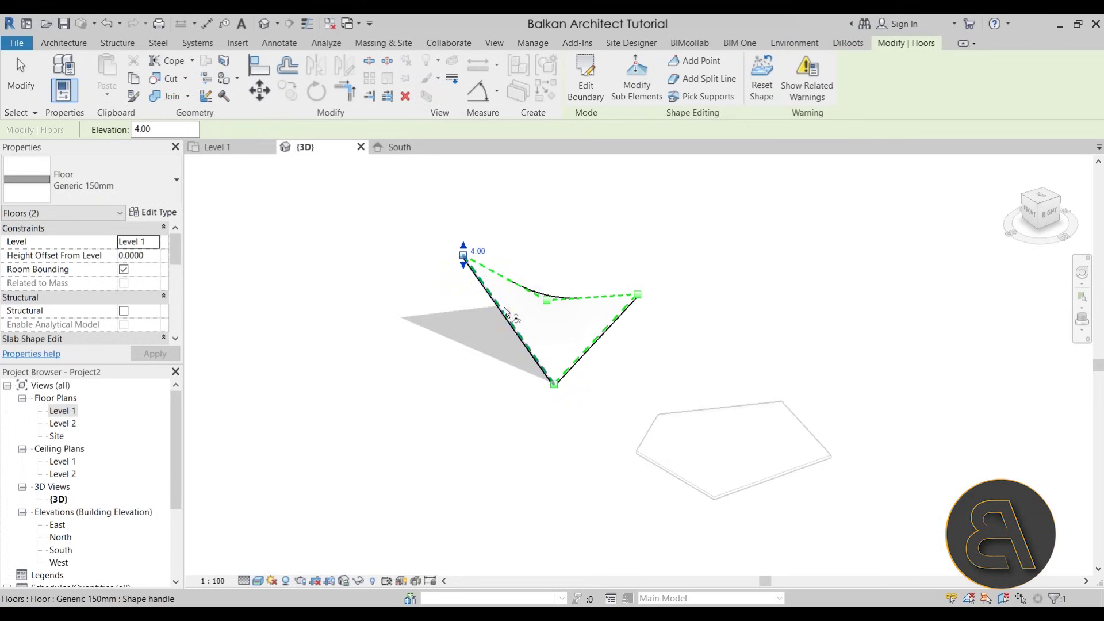
middle_click_drag(592, 348, 590, 414, "shift")
left_click_drag(459, 265, 468, 278)
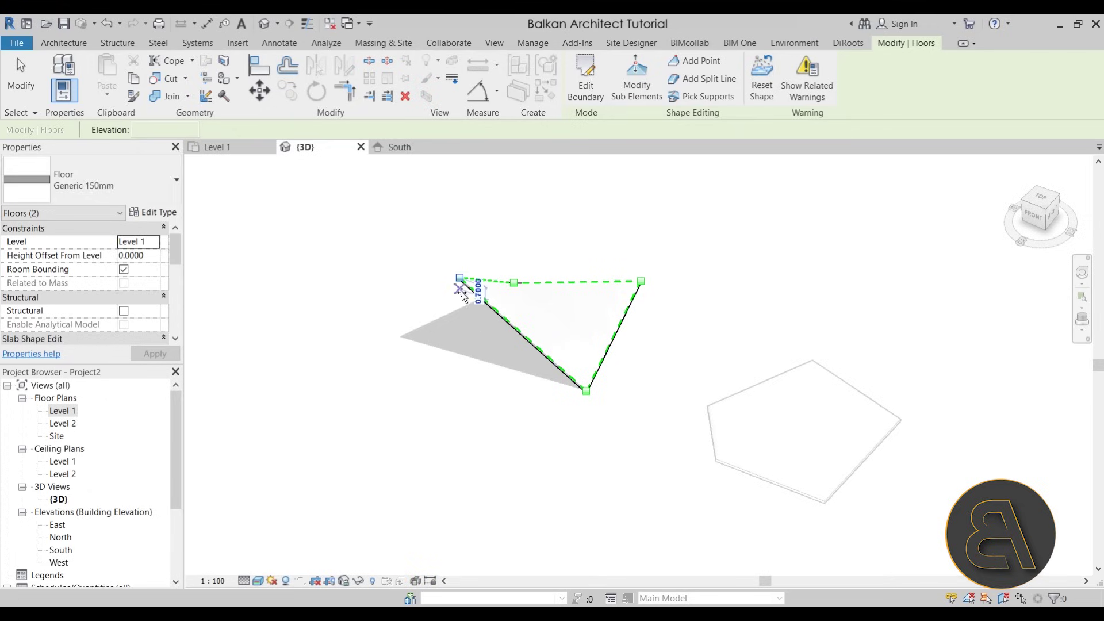
mouse_move(551, 418)
middle_mouse_down("shift")
mouse_move(593, 342)
mouse_move(567, 249)
mouse_move(535, 276)
mouse_move(619, 236)
mouse_move(705, 251)
mouse_move(636, 298)
mouse_move(566, 399)
mouse_move(565, 274)
mouse_move(645, 278)
mouse_move(599, 315)
middle_mouse_up("shift")
mouse_move(580, 366)
middle_mouse_down("shift")
mouse_move(506, 416)
mouse_move(453, 423)
mouse_move(635, 362)
mouse_move(604, 380)
mouse_move(595, 371)
middle_mouse_up("shift")
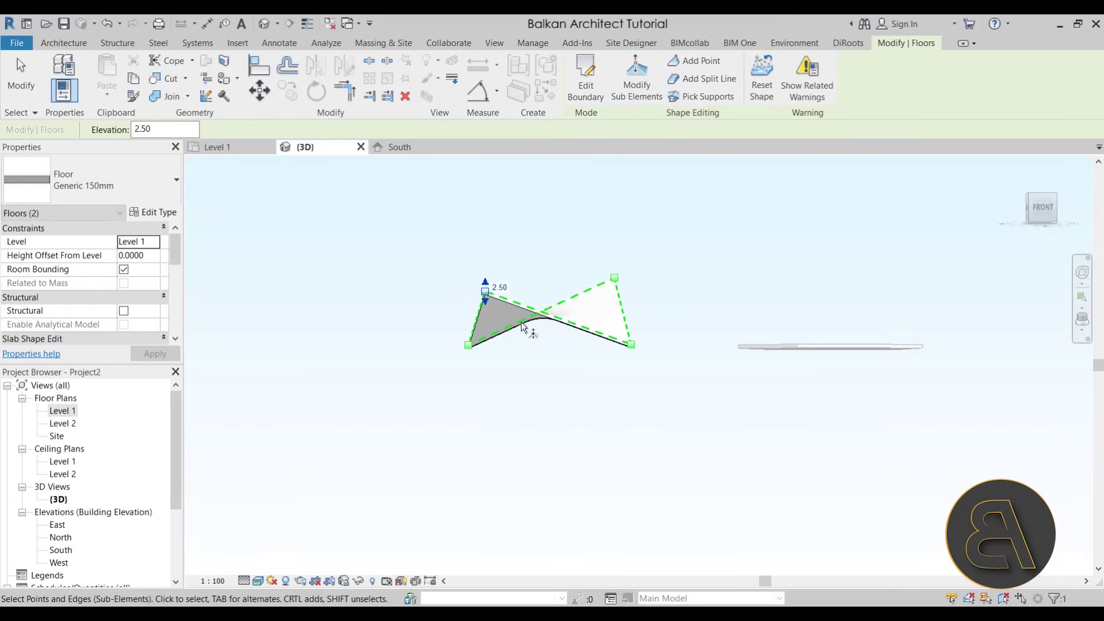
left_click_drag(481, 299, 488, 284)
mouse_move(581, 387)
middle_mouse_down("shift")
mouse_move(483, 434)
mouse_move(557, 453)
mouse_move(597, 447)
mouse_move(506, 342)
mouse_move(579, 313)
mouse_move(618, 249)
mouse_move(757, 303)
mouse_move(680, 390)
mouse_move(581, 394)
mouse_move(614, 410)
middle_mouse_up("shift")
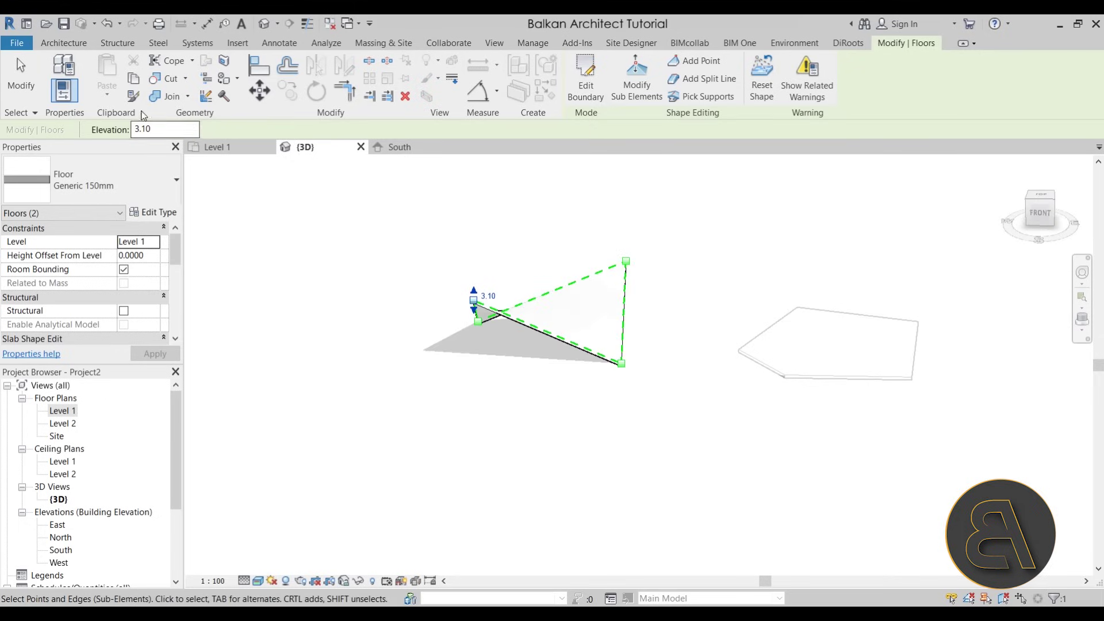
Step: Exit shape editing, select the pentagonal floor, and recentre it in the view
key("Escape")
key("Escape")
left_click(598, 354)
middle_click_drag(597, 353, 475, 275, "shift")
middle_click_drag(554, 393, 500, 288, "shift")
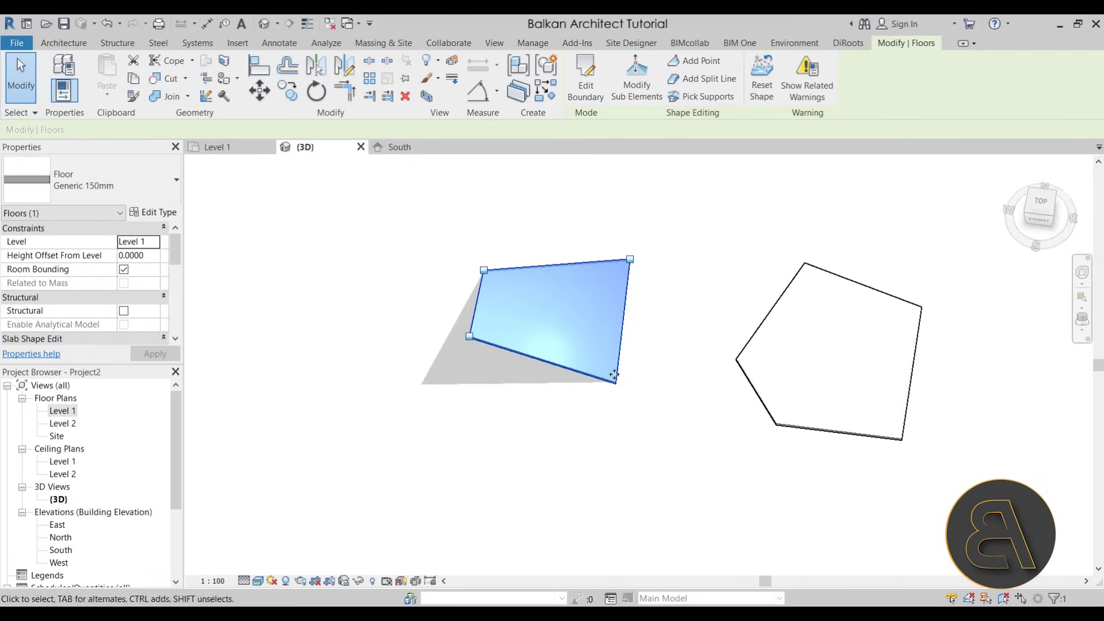
middle_click_drag(648, 454, 747, 403, "shift")
left_click(816, 402)
middle_click_drag(816, 402, 587, 335)
middle_click_drag(592, 290, 598, 326)
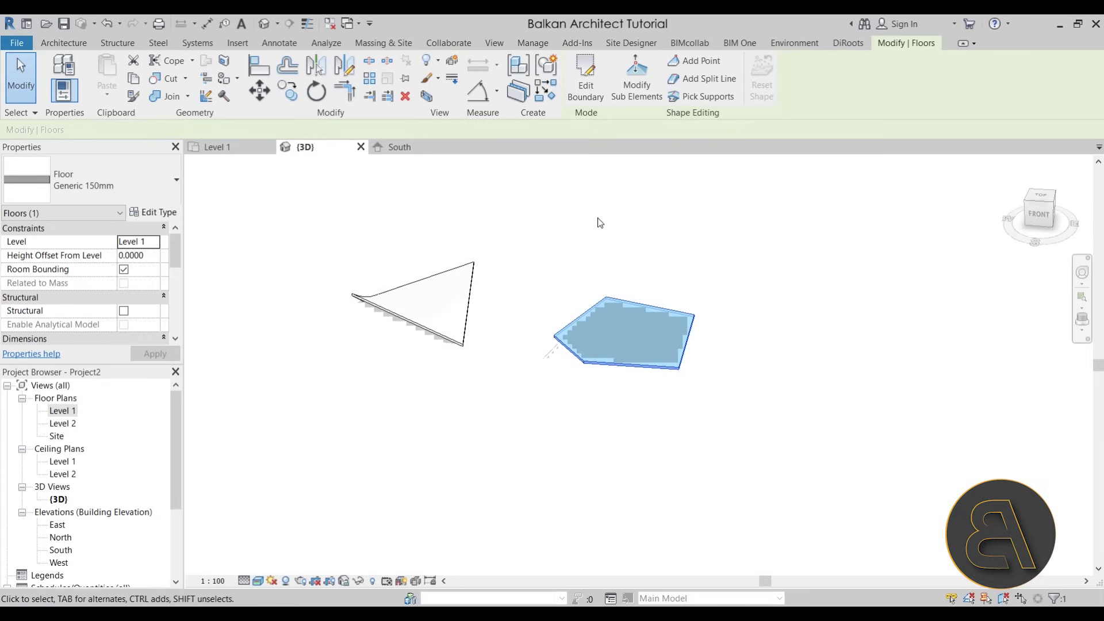
Step: Warp the pentagon floor, raising vertices to 3.60 and 4.00 and lowering one to -2.70
left_click(648, 97)
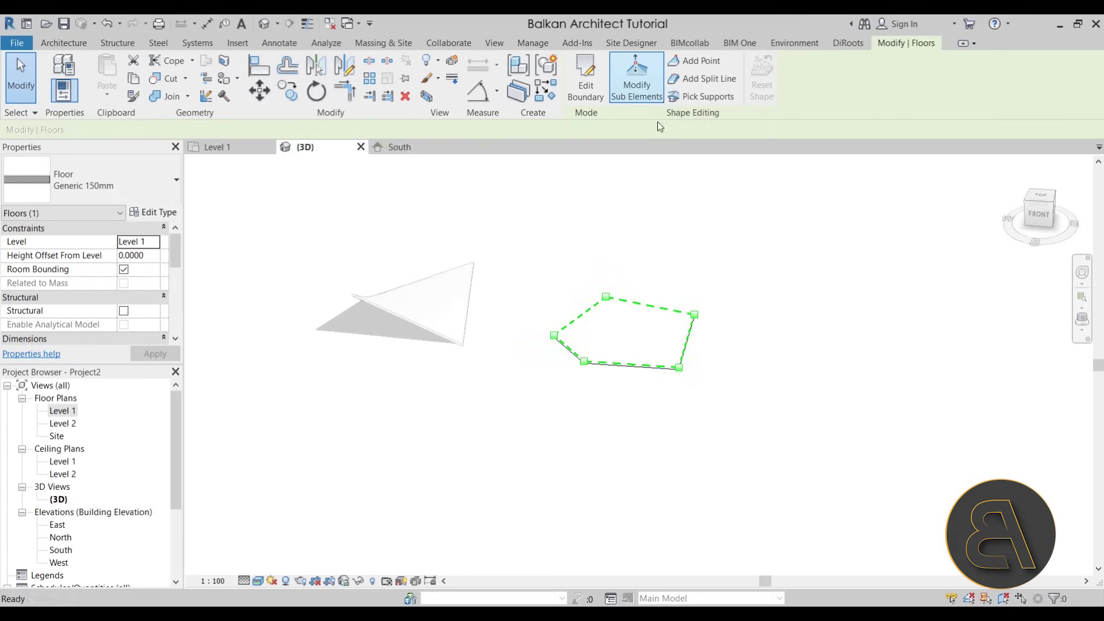
left_click(695, 315)
left_click_drag(695, 315, 696, 264)
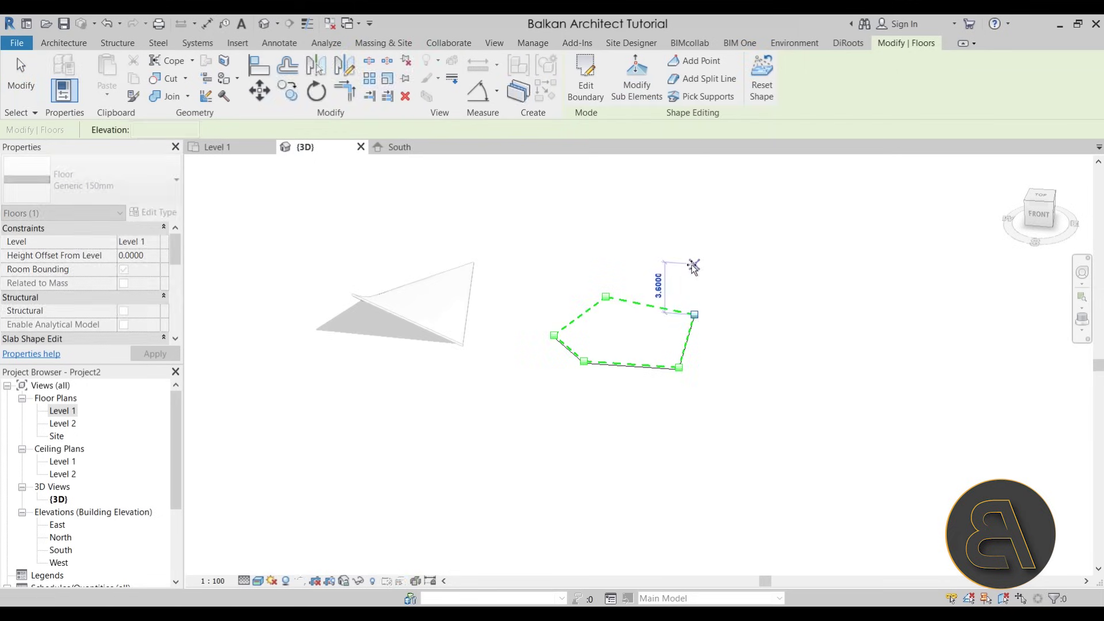
left_click(584, 361)
left_click_drag(588, 359, 585, 309)
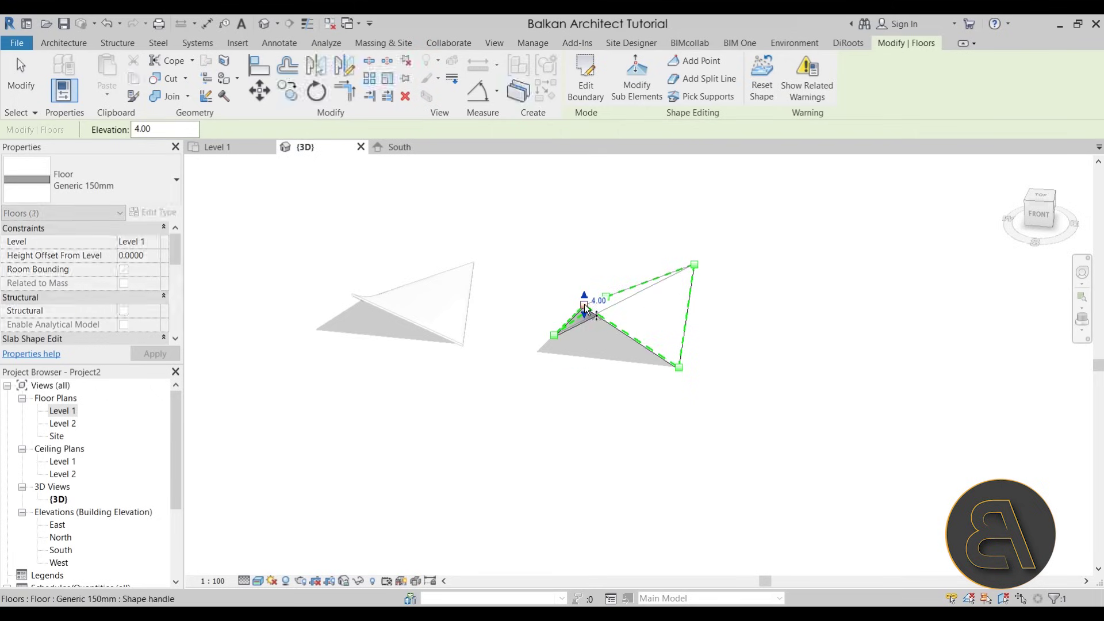
middle_click_drag(606, 402, 607, 347, "shift")
middle_click_drag(632, 386, 698, 322, "shift")
left_click_drag(683, 350, 675, 414)
middle_click_drag(675, 414, 611, 456, "shift")
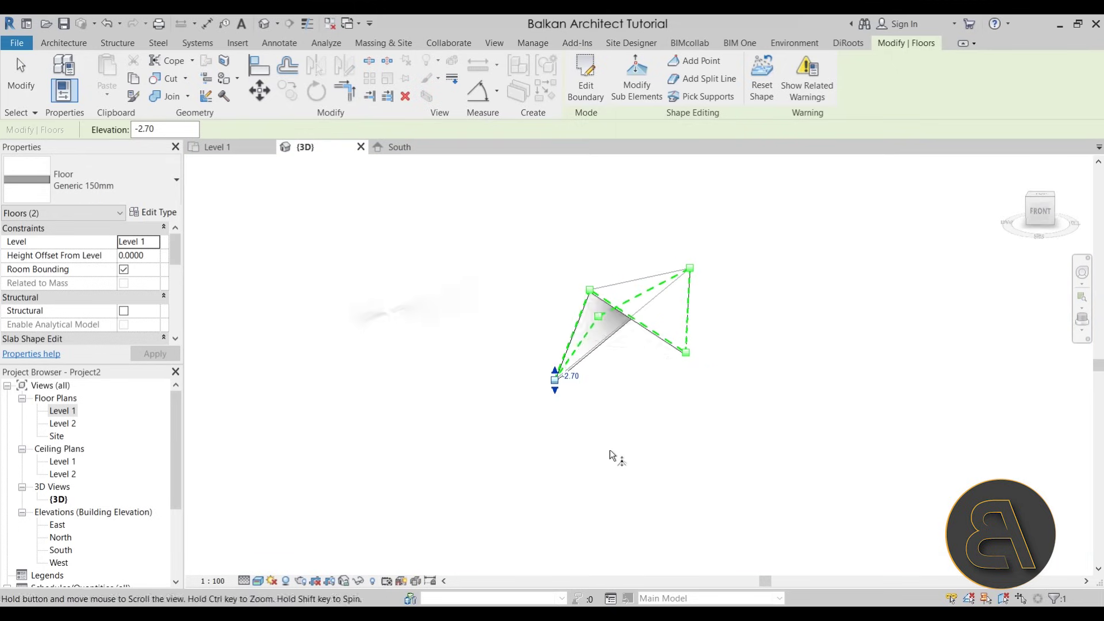
left_click(38, 100)
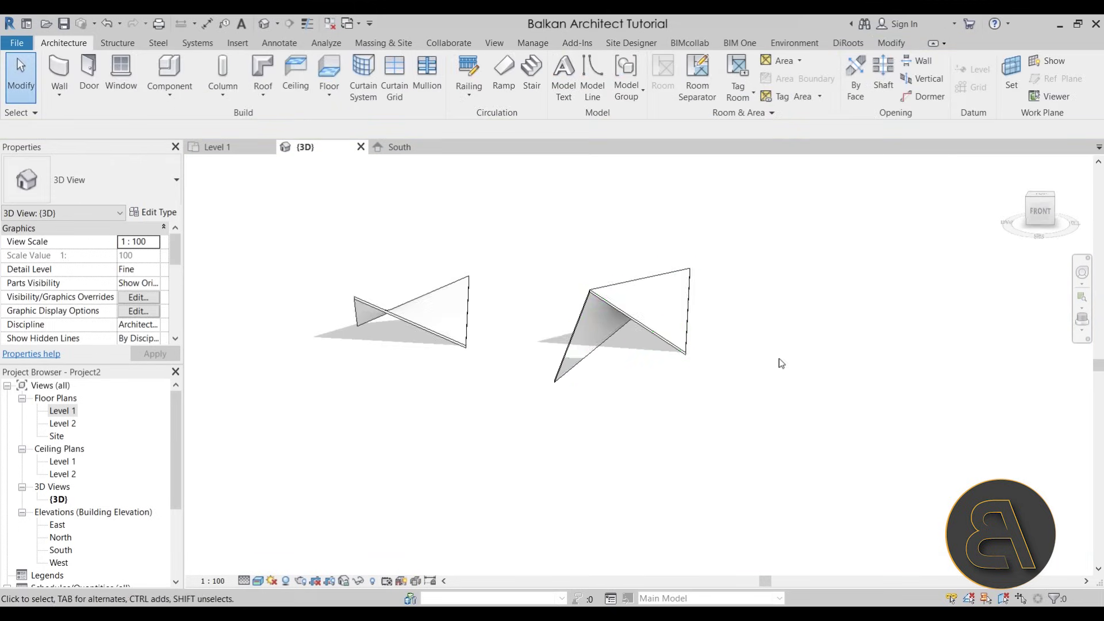
Step: Delete the right-hand floor
middle_click_drag(779, 362, 710, 394, "shift")
left_click(636, 348)
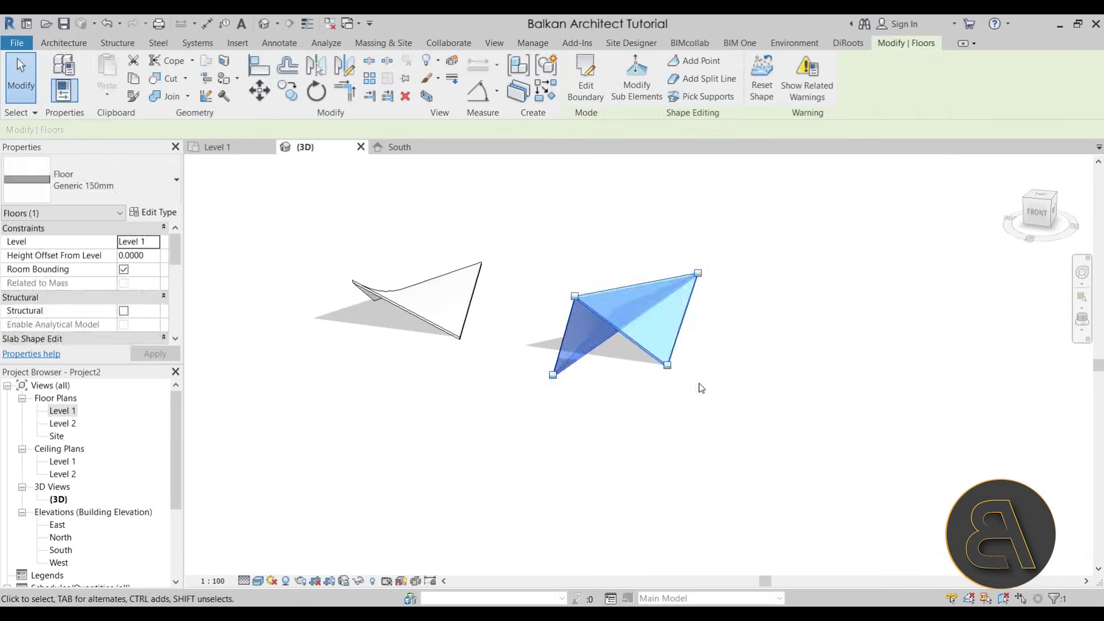
key("Delete")
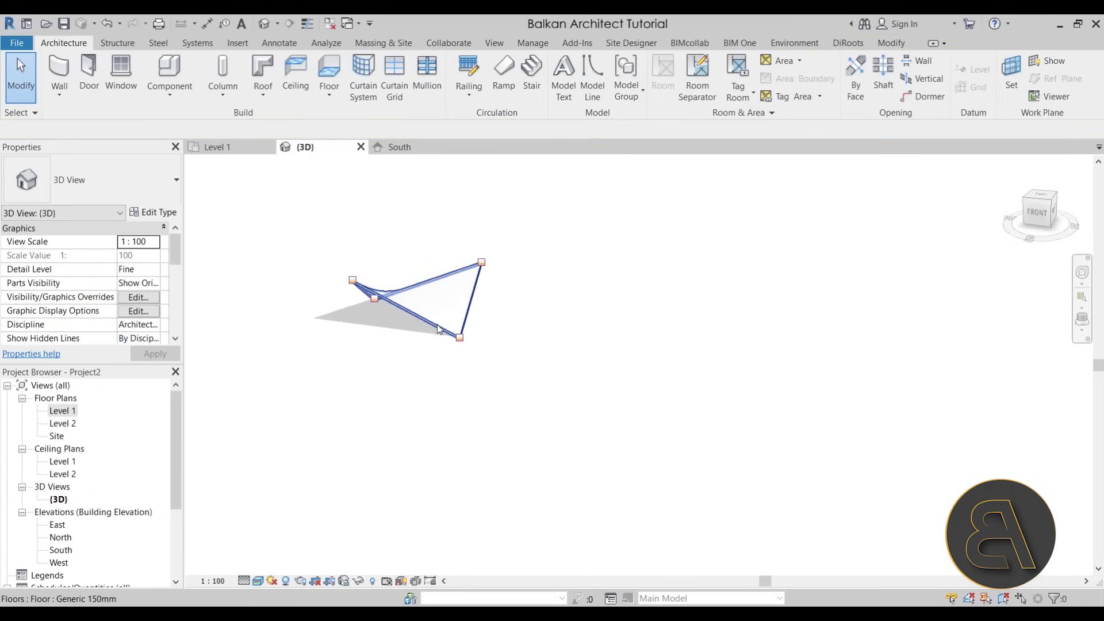
middle_click_drag(584, 364, 571, 456, "shift")
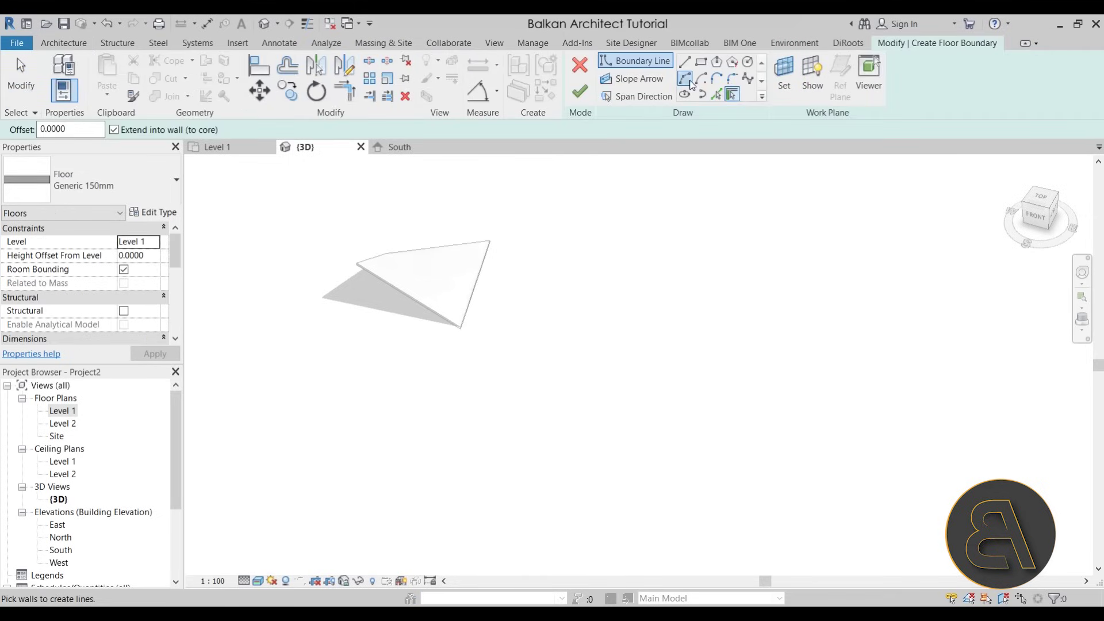
Step: Draw a start-end-radius boundary arc and copy it as a second arc offset 2
left_click(689, 82)
left_click(712, 384)
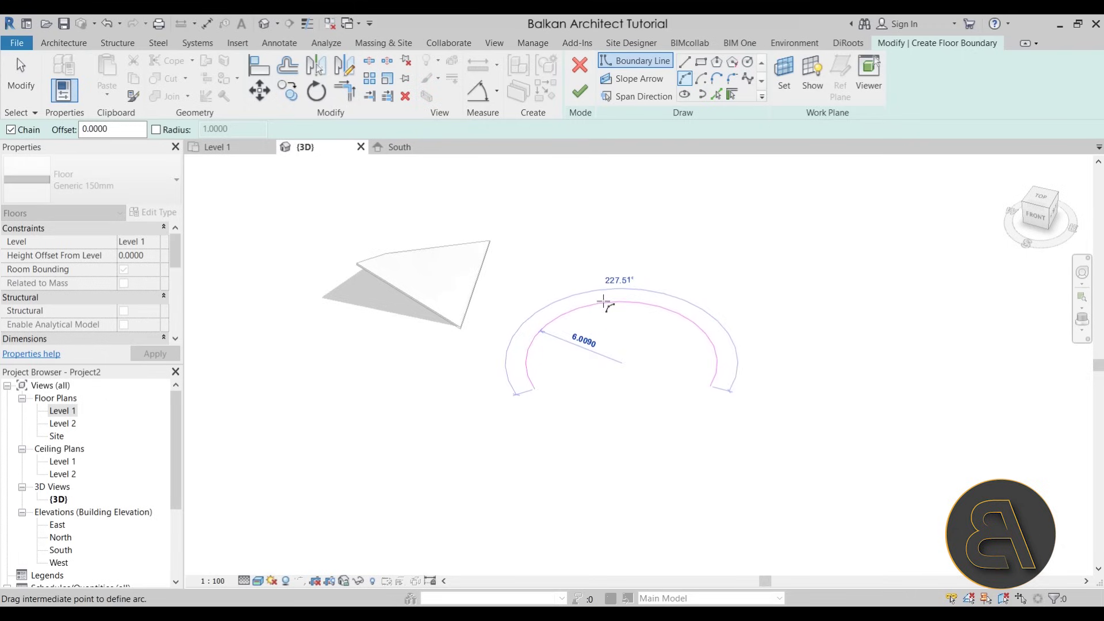
left_click(616, 339)
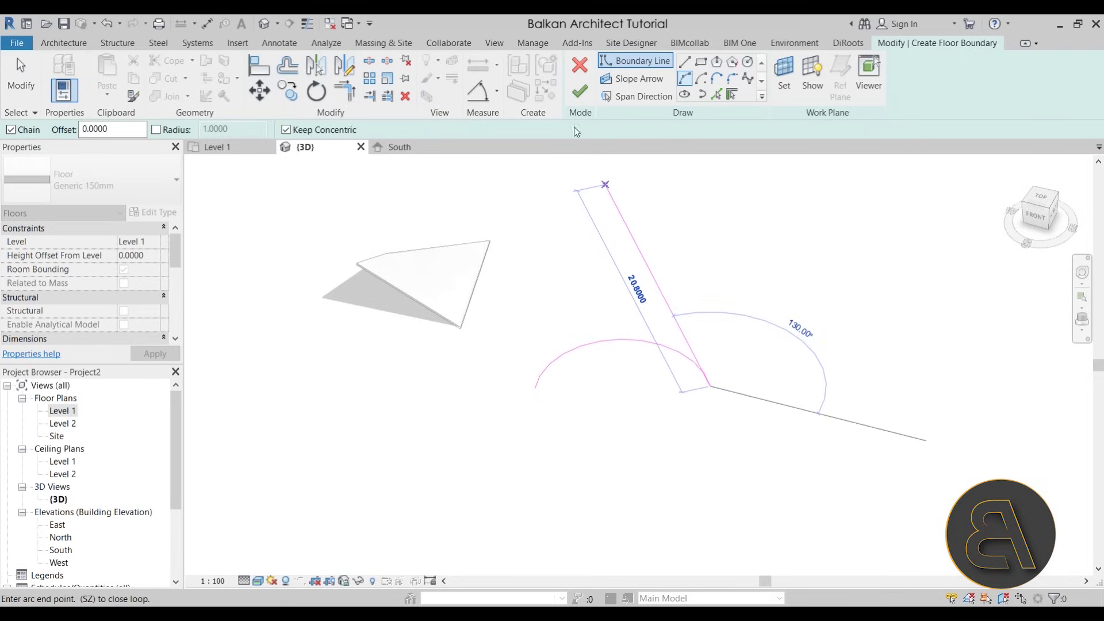
left_click(715, 95)
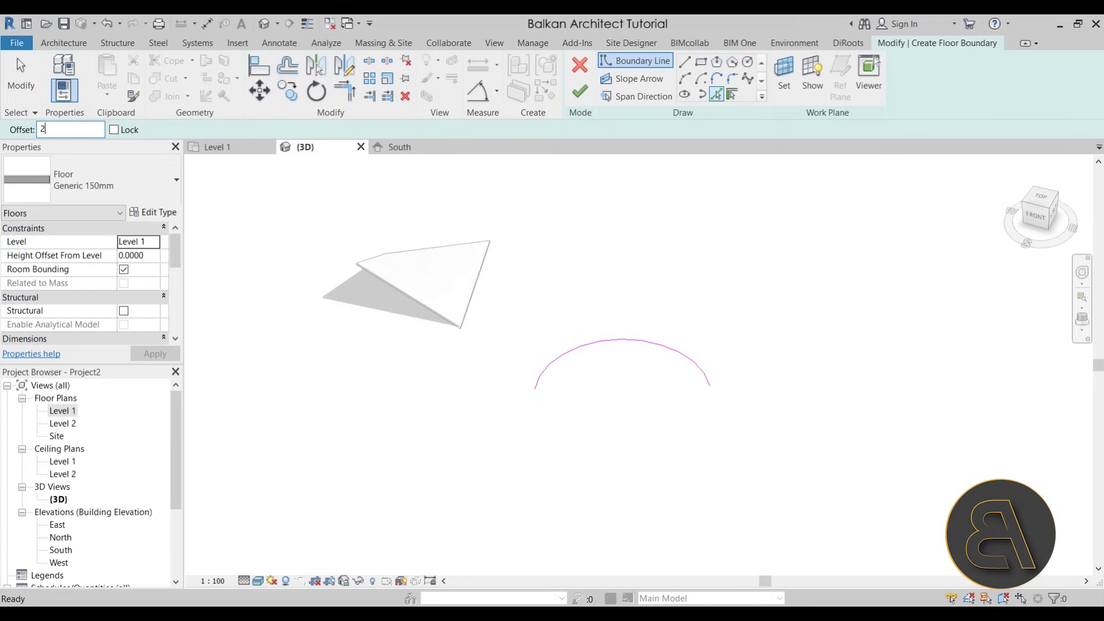
left_click(622, 343)
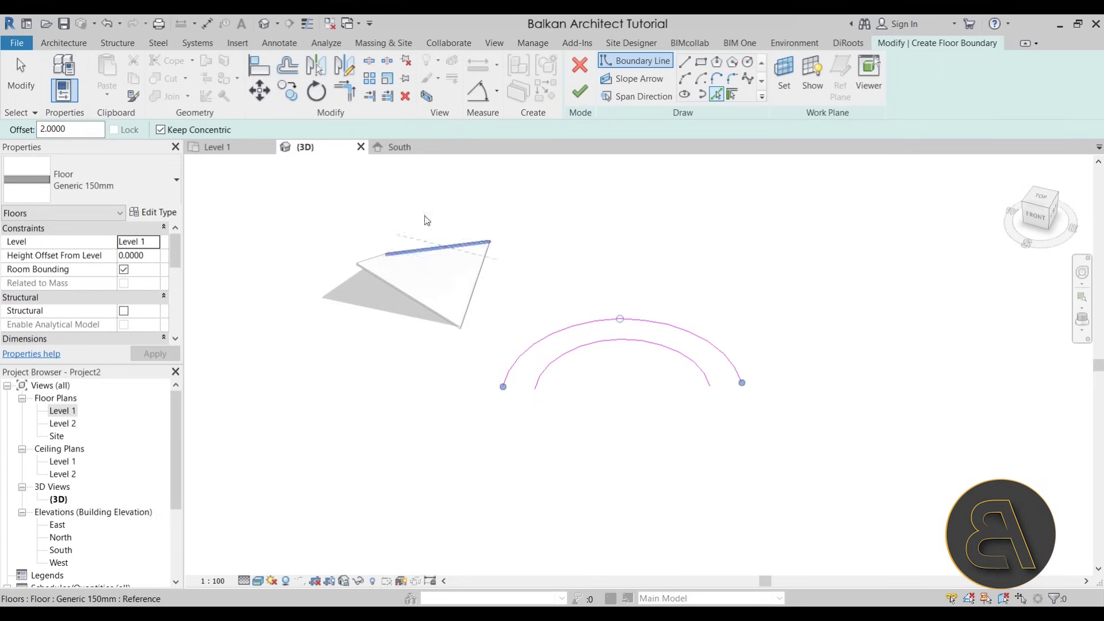
Step: Join both arc ends with straight lines and finish the half-ring floor
left_click(684, 61)
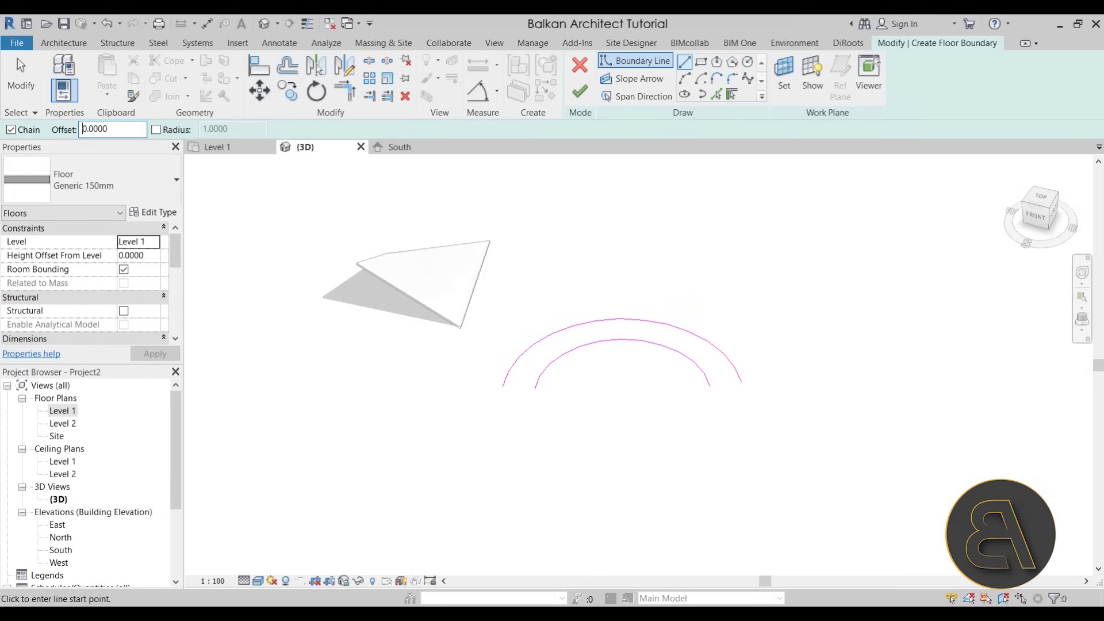
left_click(534, 389)
left_click(503, 386)
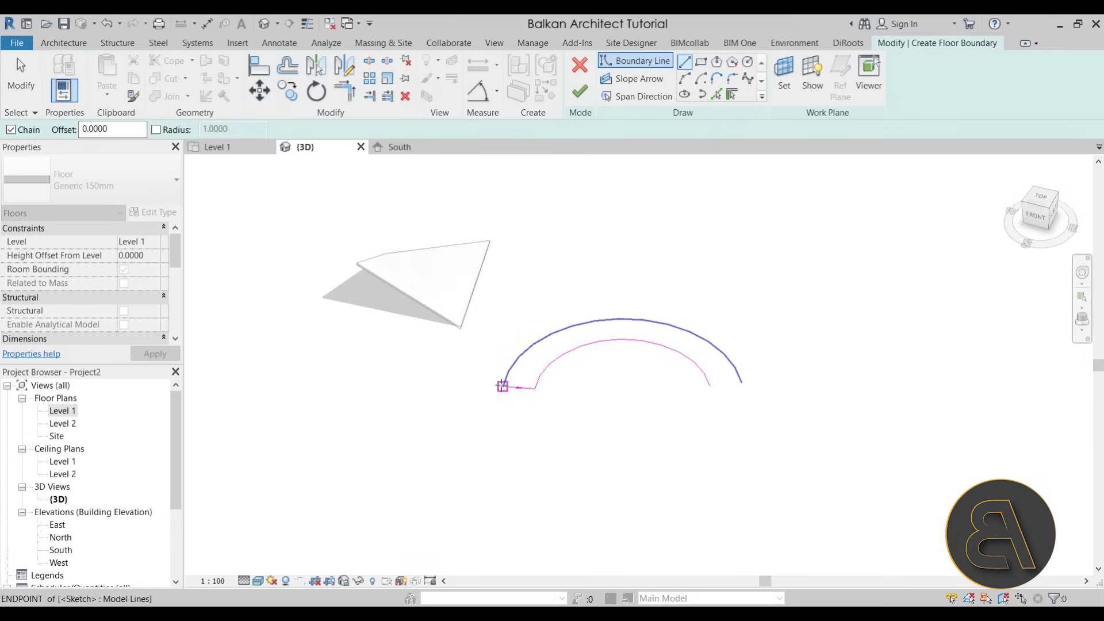
left_click(709, 386)
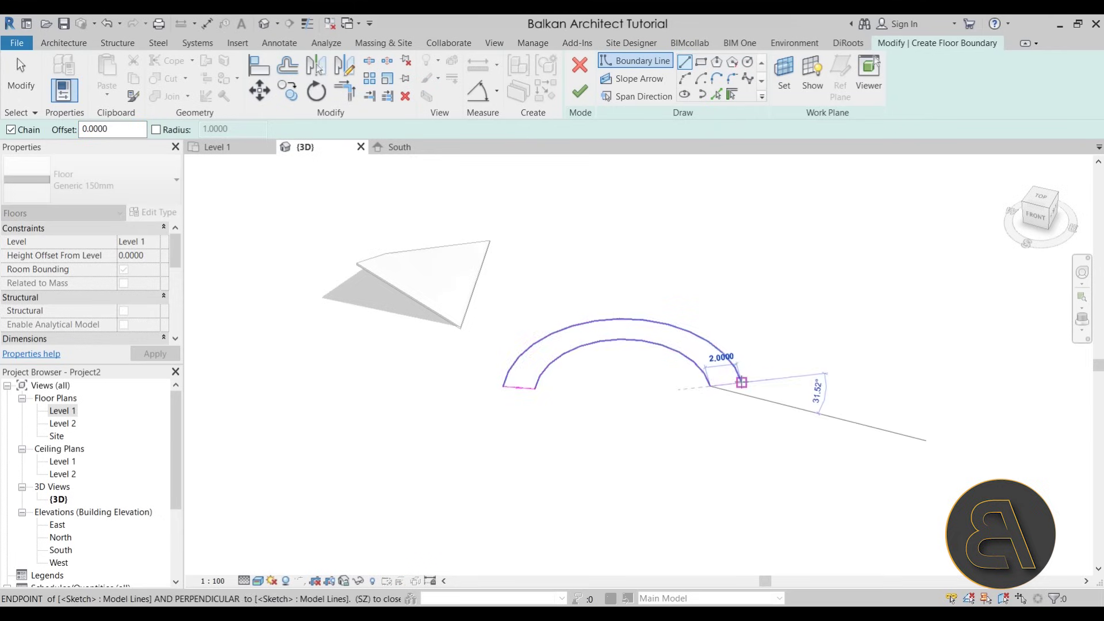
left_click(742, 381)
left_click(579, 103)
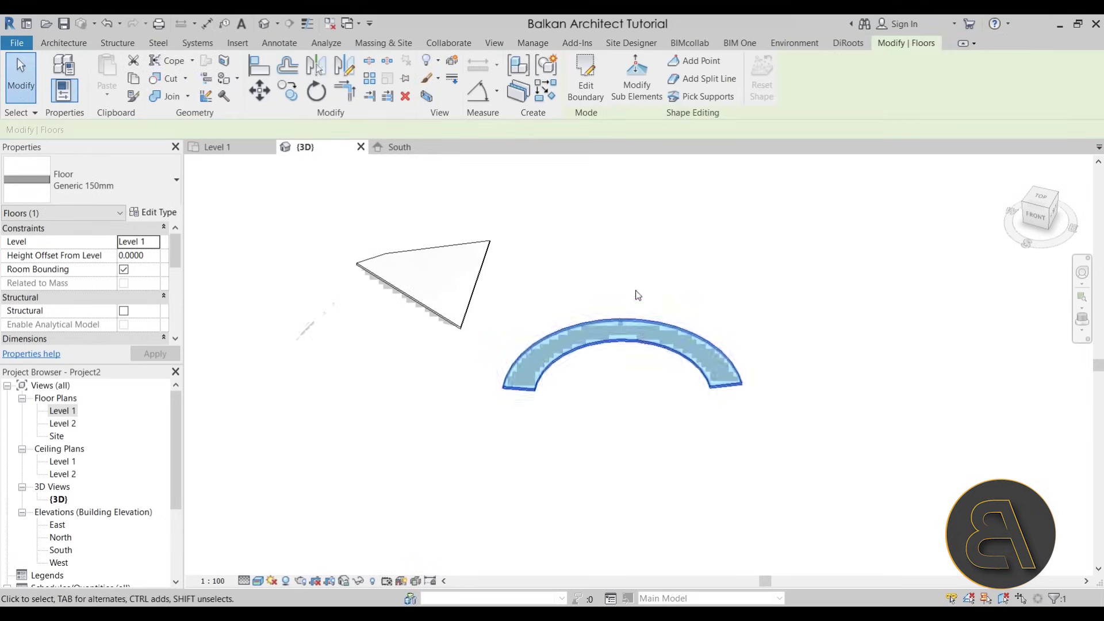
Step: Raise the curved floor's right-end vertex to 8.50 and another vertex to 2.40
left_click(636, 81)
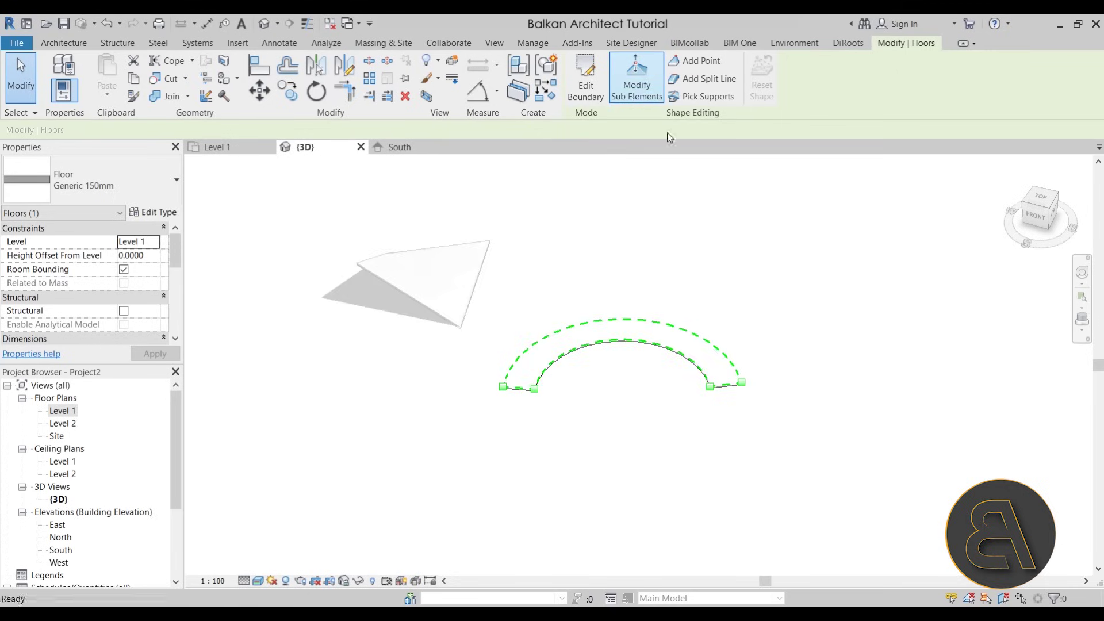
left_click(726, 386)
left_click_drag(725, 386, 729, 306)
middle_click_drag(729, 306, 607, 265, "shift")
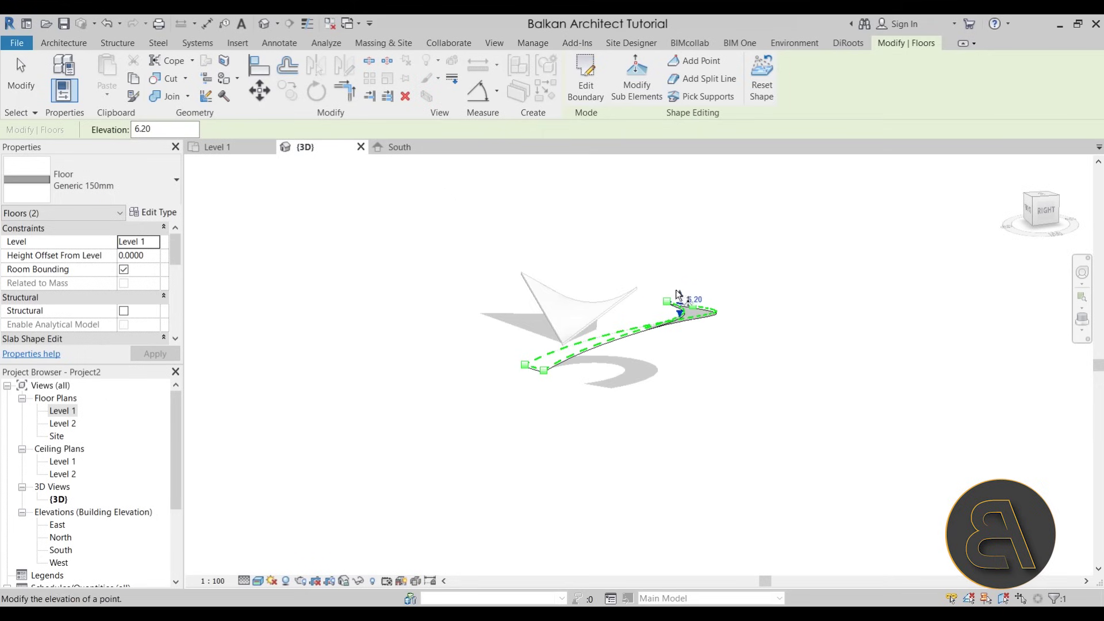
left_click_drag(676, 290, 677, 267)
middle_click_drag(647, 355, 532, 395, "shift")
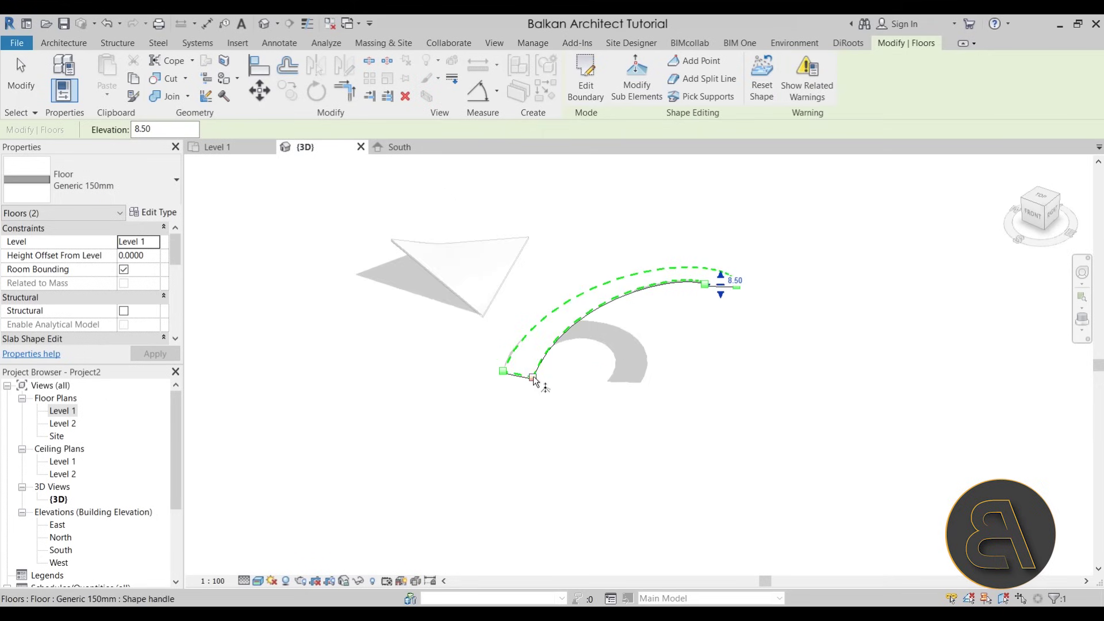
left_click_drag(532, 374, 537, 332)
middle_click_drag(564, 394, 698, 333, "shift")
Step: Set the end vertex elevation to 6.70, lower a corner to 4.20, and finish editing
left_click(745, 253)
left_click(769, 247)
type("6.7")
key("Return")
middle_click_drag(718, 310, 661, 322, "shift")
left_click_drag(748, 281, 747, 314)
middle_click_drag(653, 370, 656, 428, "shift")
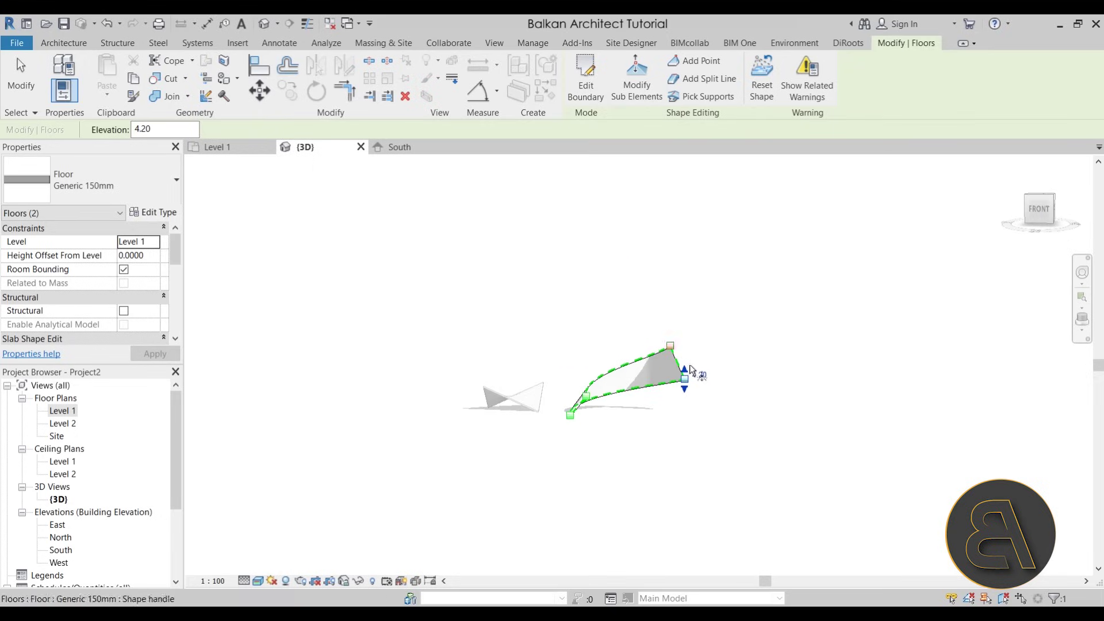
left_click(34, 92)
Step: Window-select both floors and delete them
middle_click_drag(700, 320, 559, 328, "shift")
left_click_drag(556, 315, 717, 439)
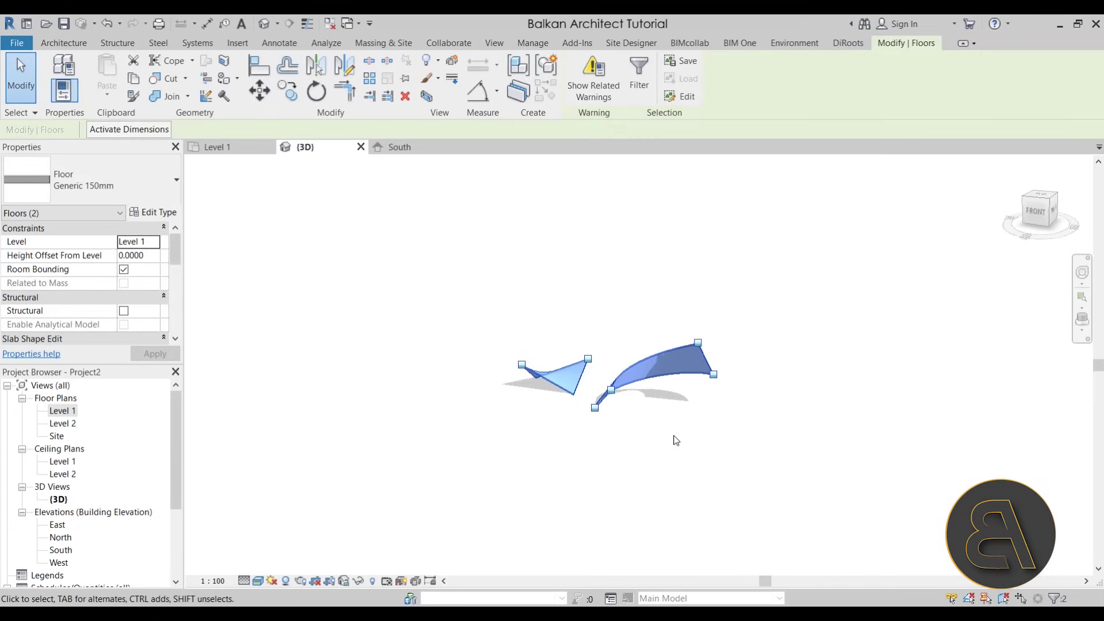
key("Delete")
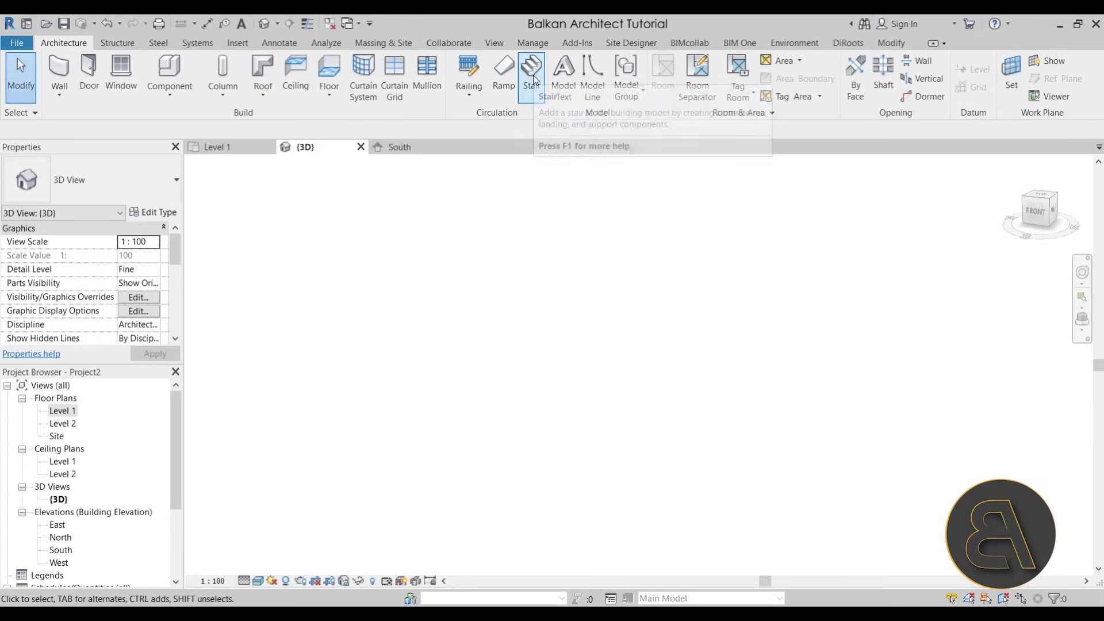
Step: Check Level 2 at 1.60 in the South elevation, then start a stair on the Level 1 plan
left_click(400, 147)
scroll(789, 385, "up", 5)
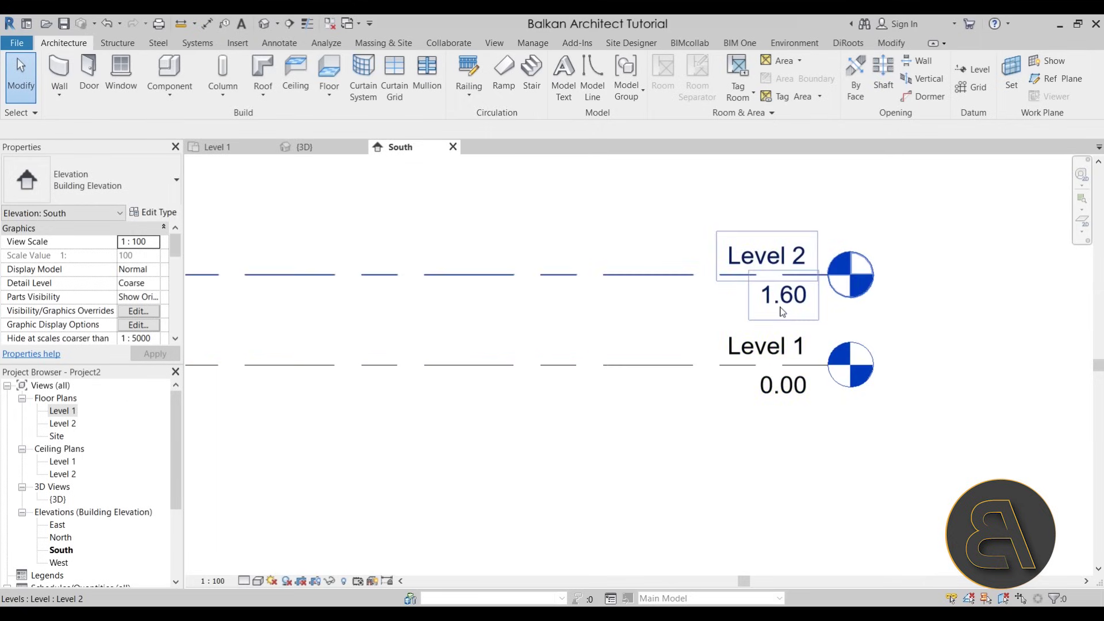
scroll(595, 389, "down", 3)
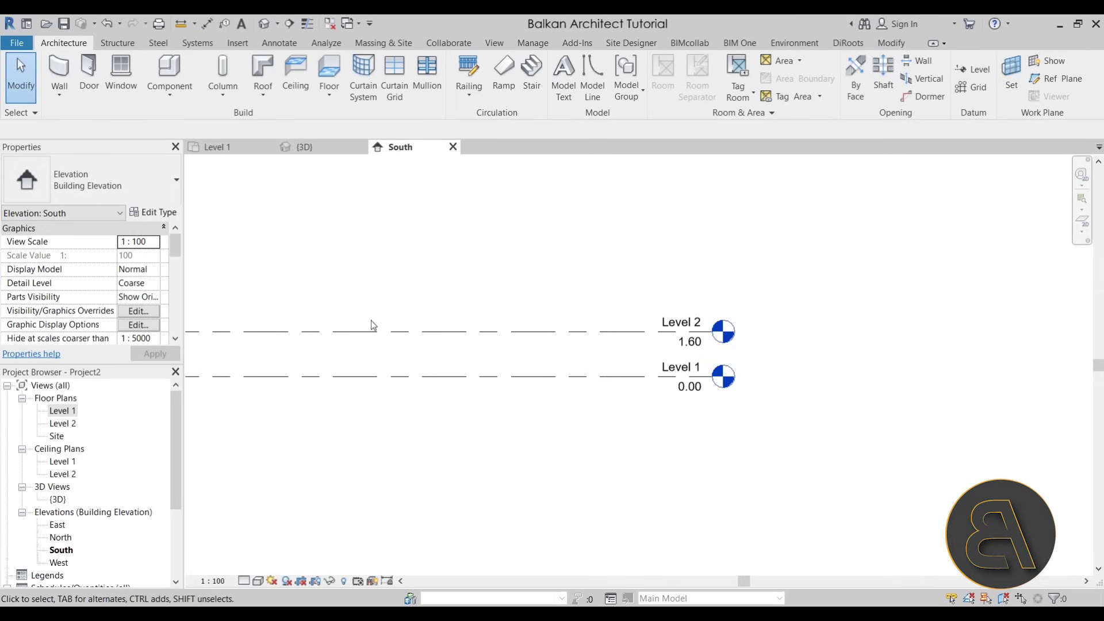
left_click(229, 147)
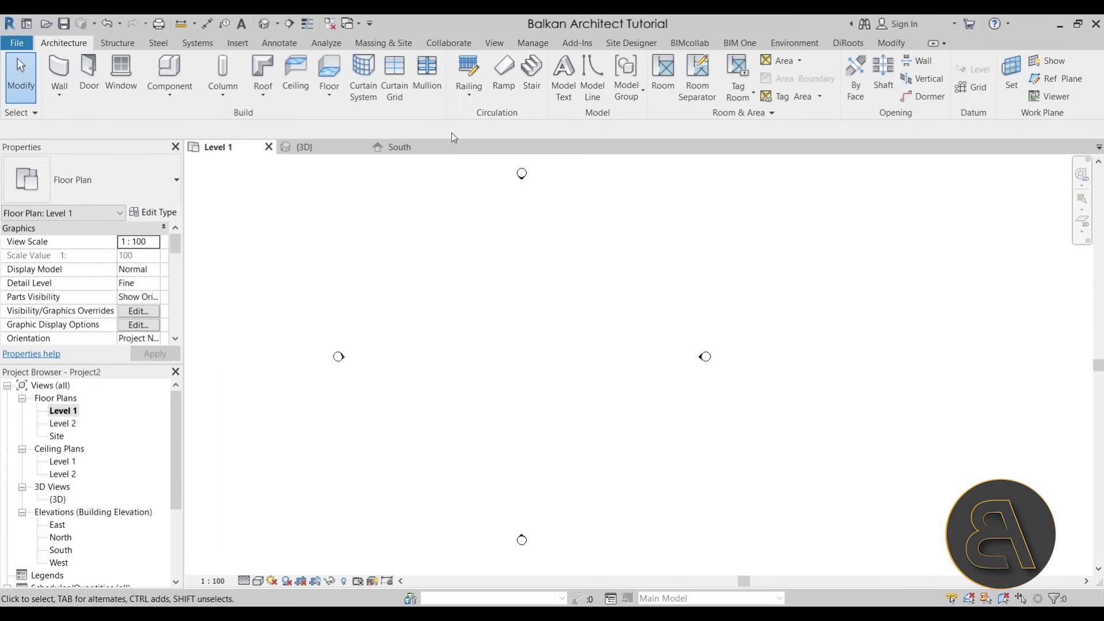
left_click(531, 75)
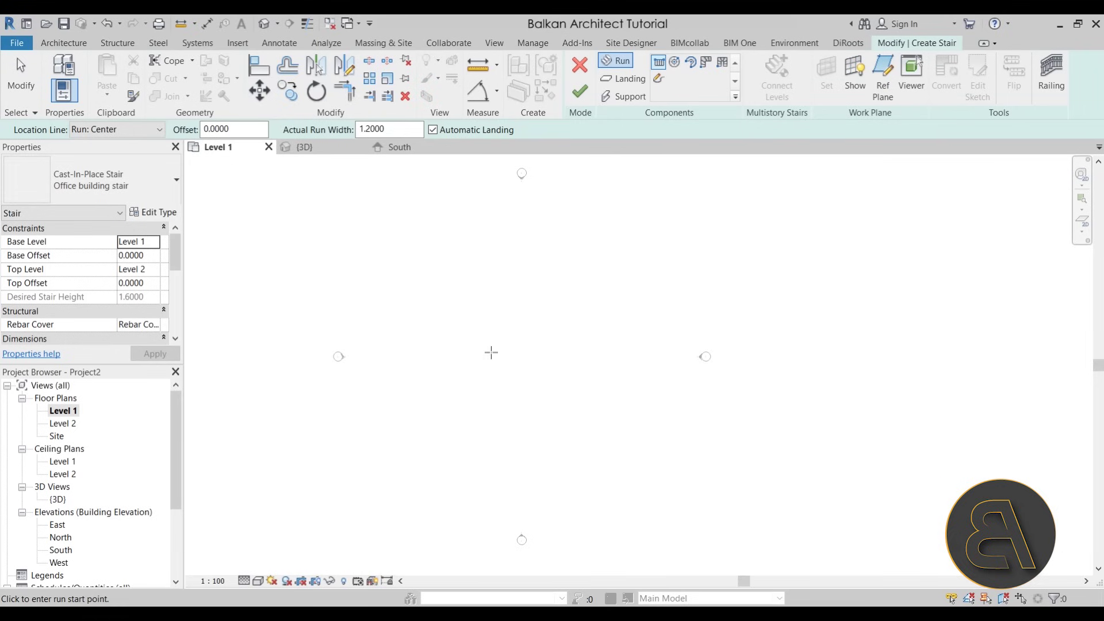
Step: Choose Cast-In-Place Monolithic Stair as the stair type and start a sketched custom run
scroll(133, 269, "down", 3)
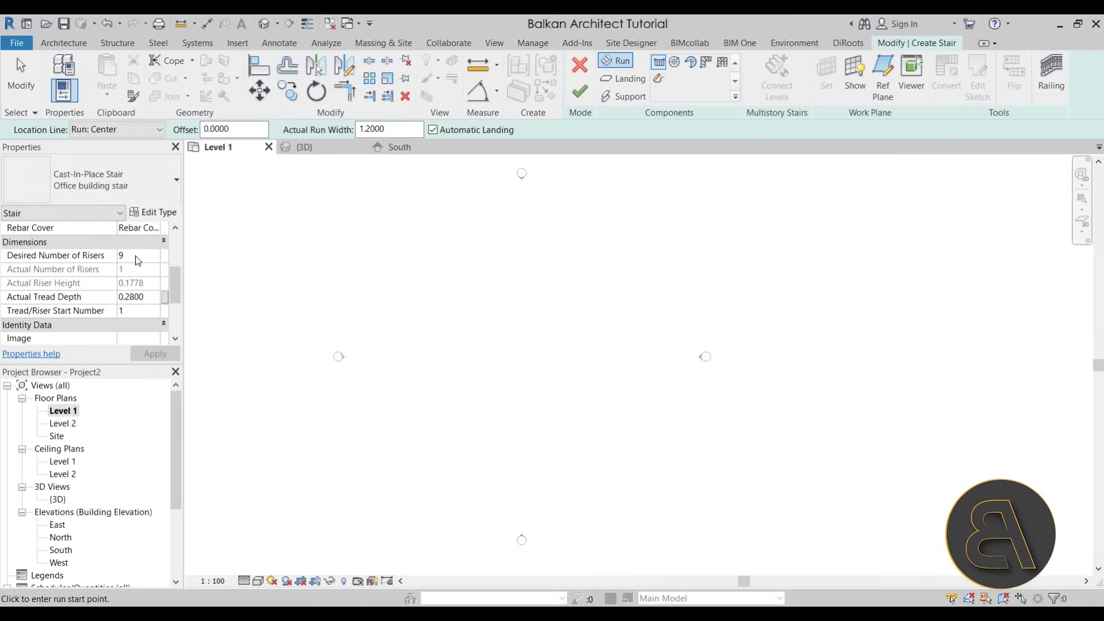
left_click(142, 190)
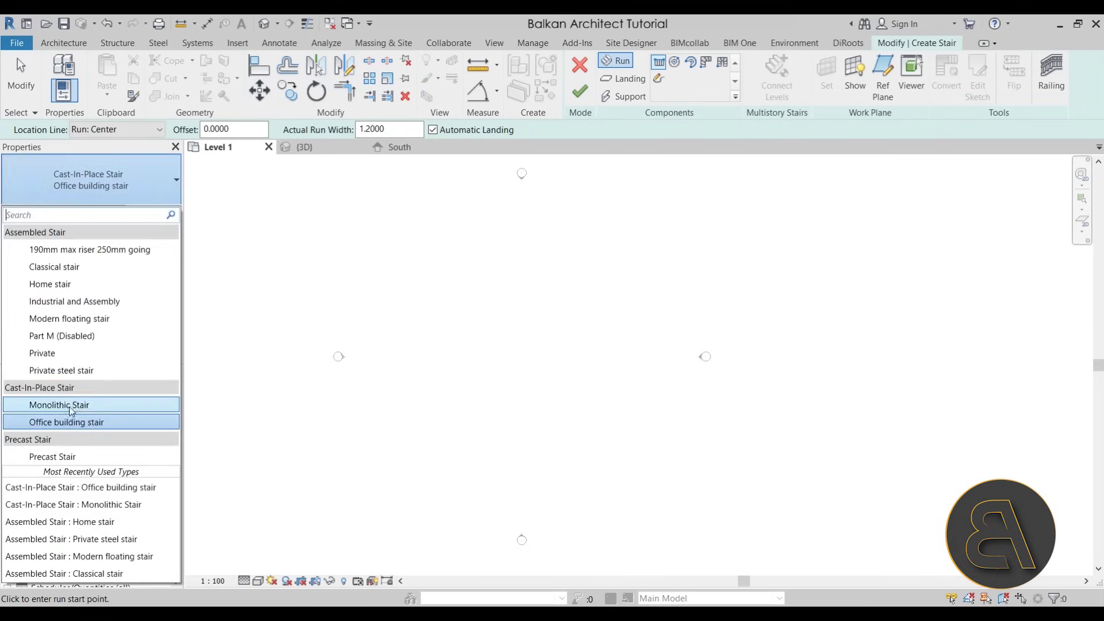
left_click(88, 405)
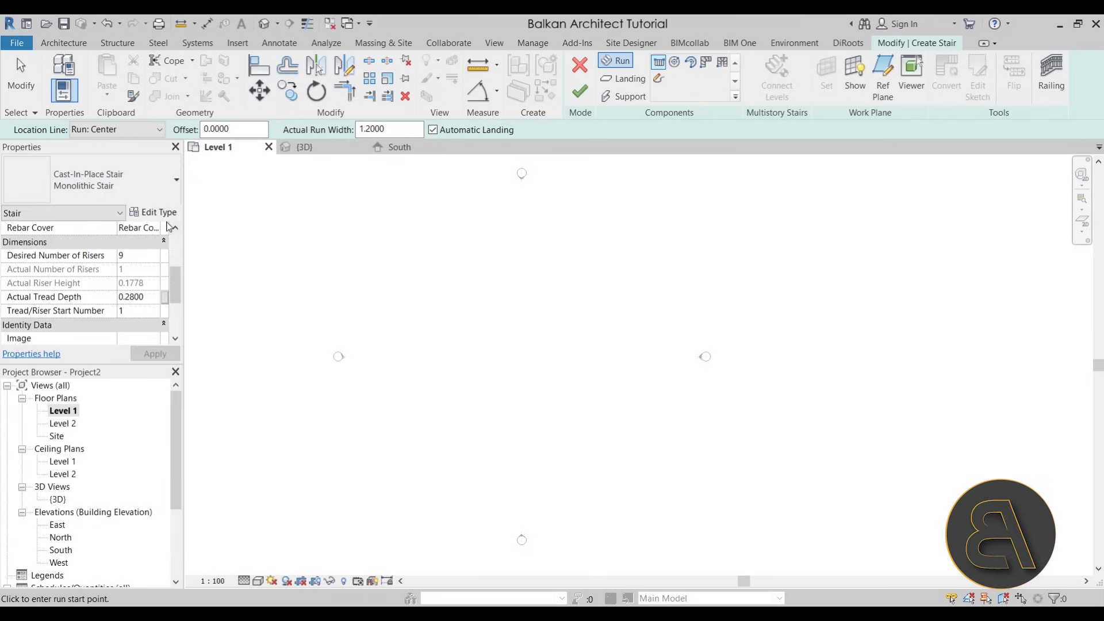
left_click(144, 186)
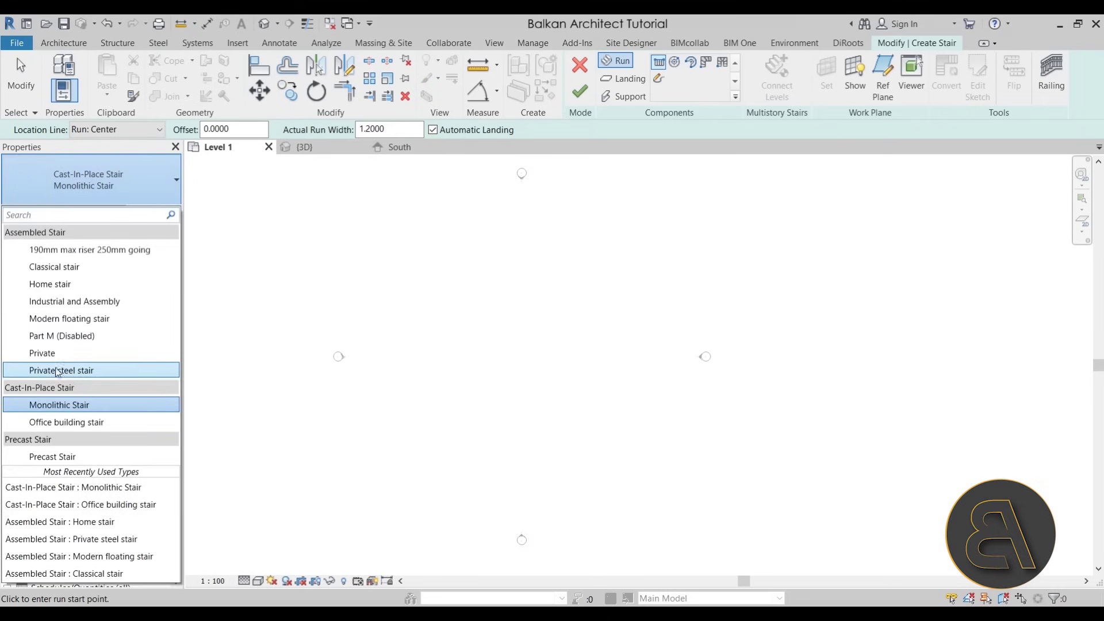
left_click(54, 403)
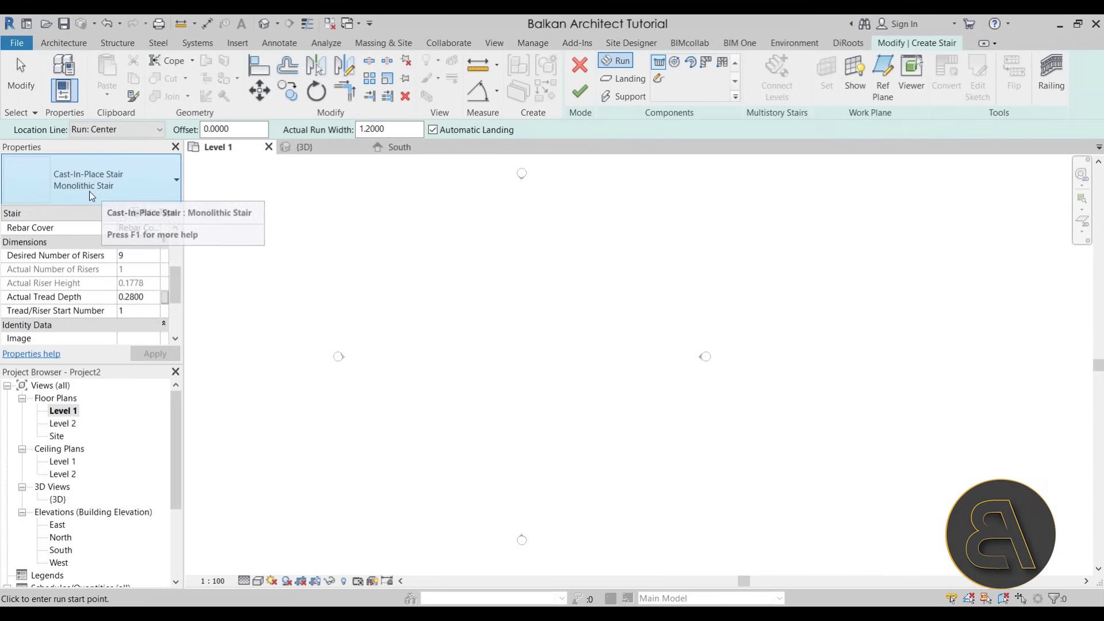
middle_click_drag(491, 360, 485, 347)
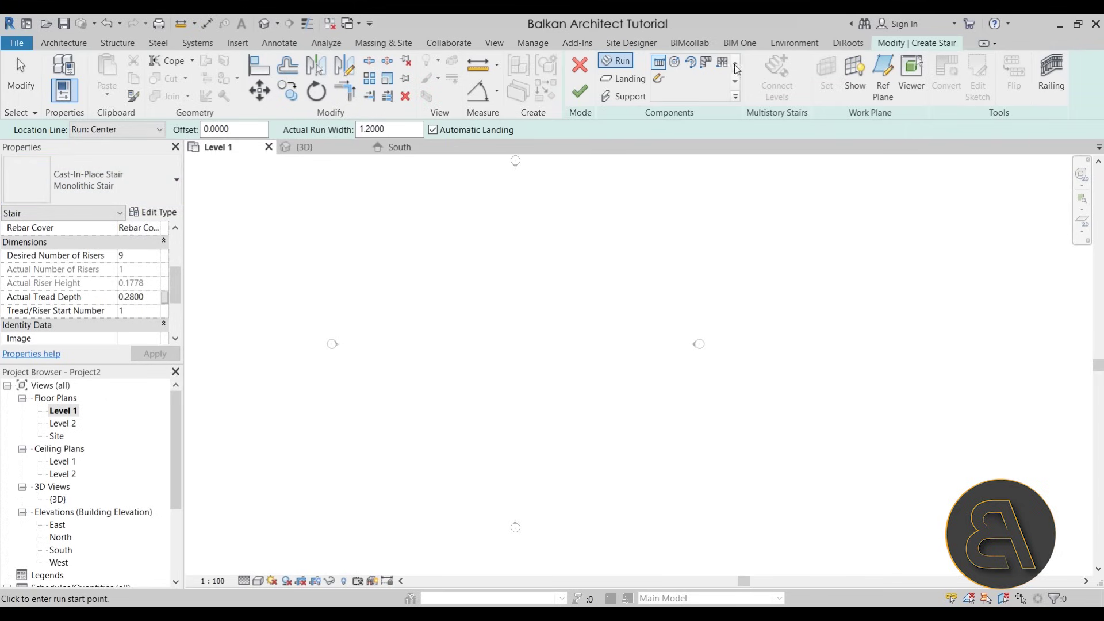
left_click(659, 79)
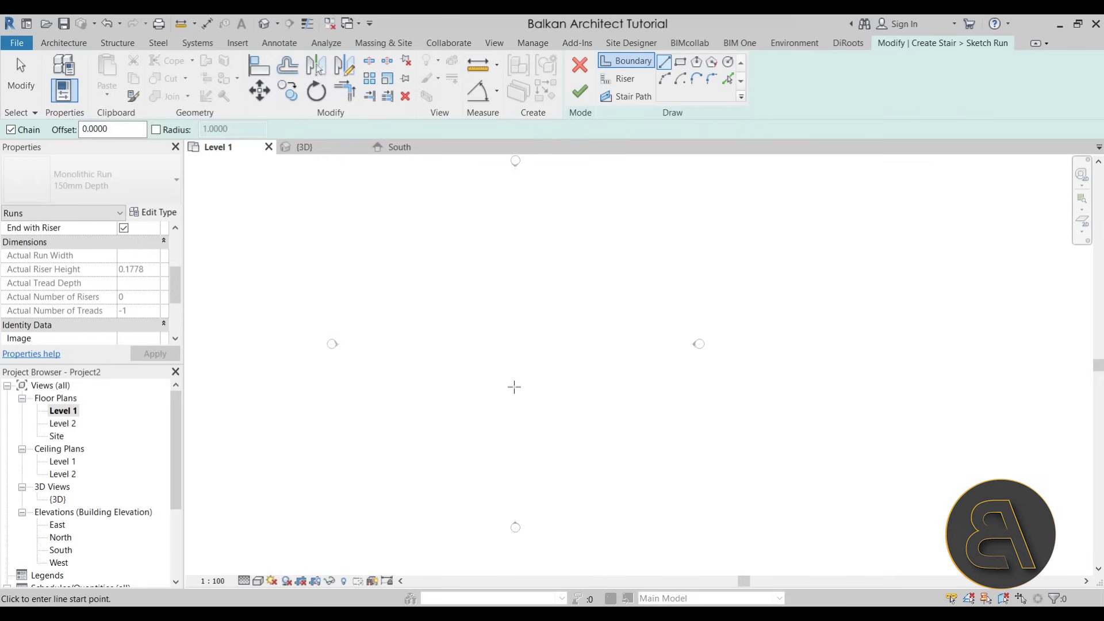
Step: Attempt a chain of start-end-radius boundary arcs, then abandon it
left_click(666, 81)
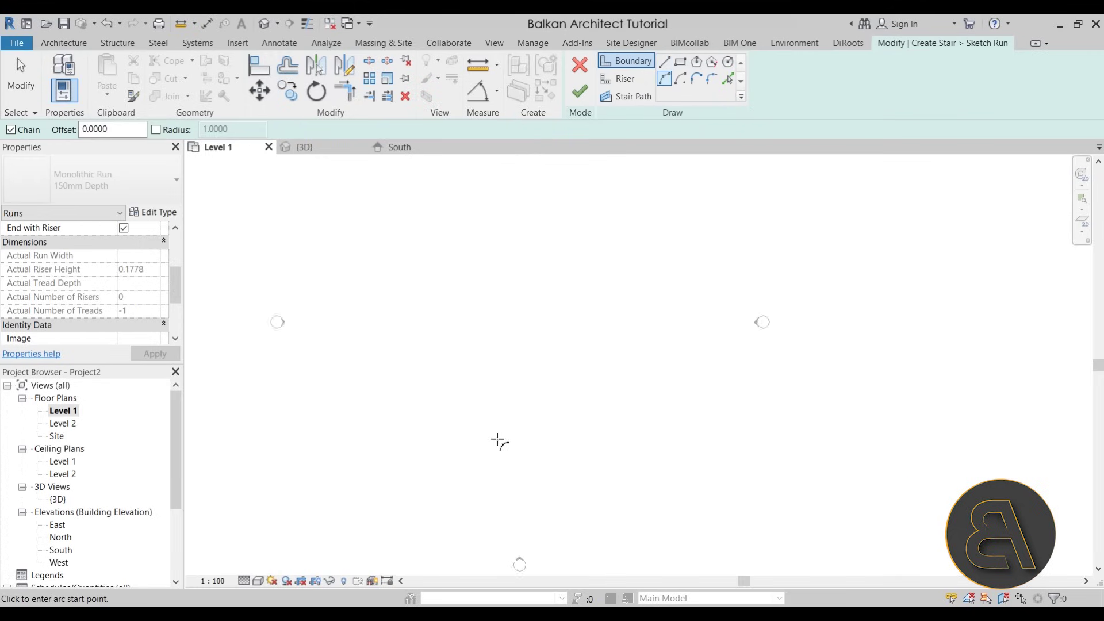
left_click(499, 442)
left_click(489, 373)
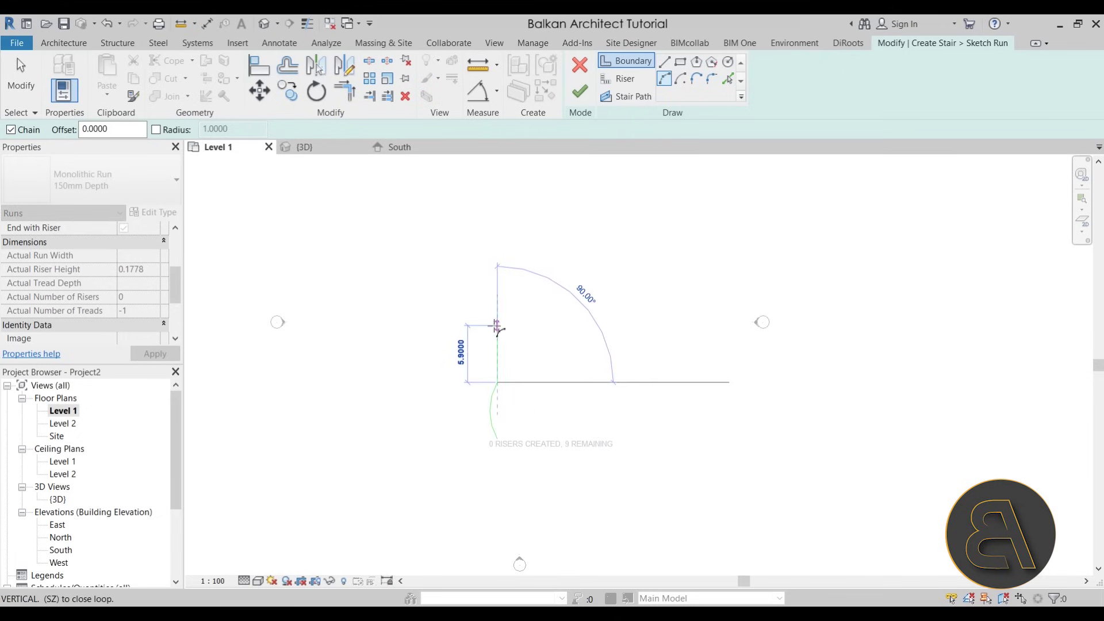
left_click(497, 331)
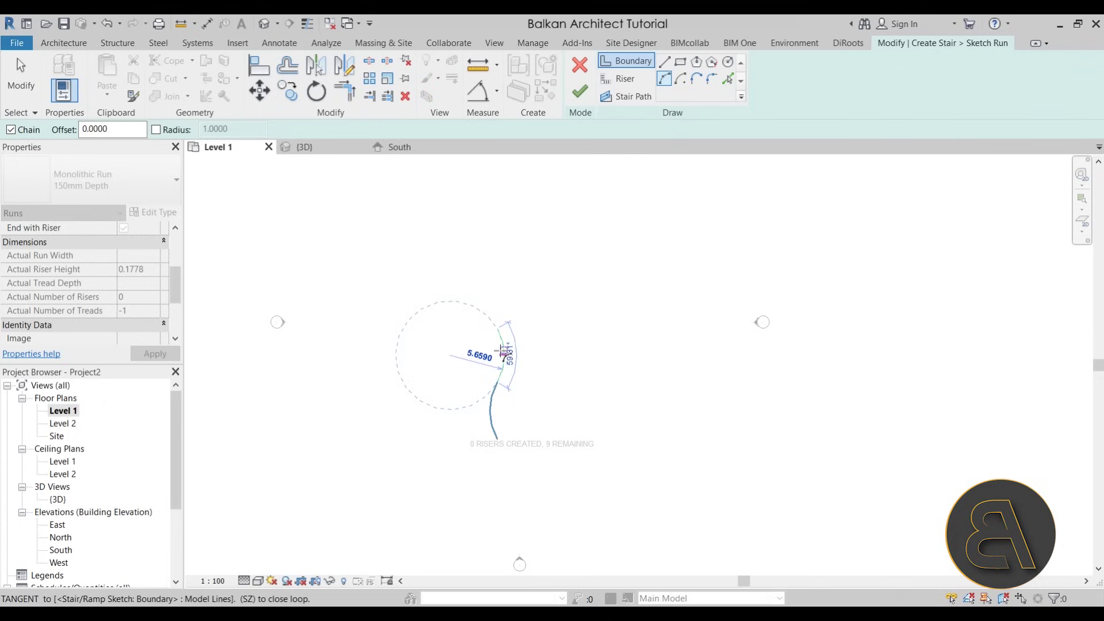
left_click(505, 354)
scroll(542, 394, "up", 3)
left_click(663, 83)
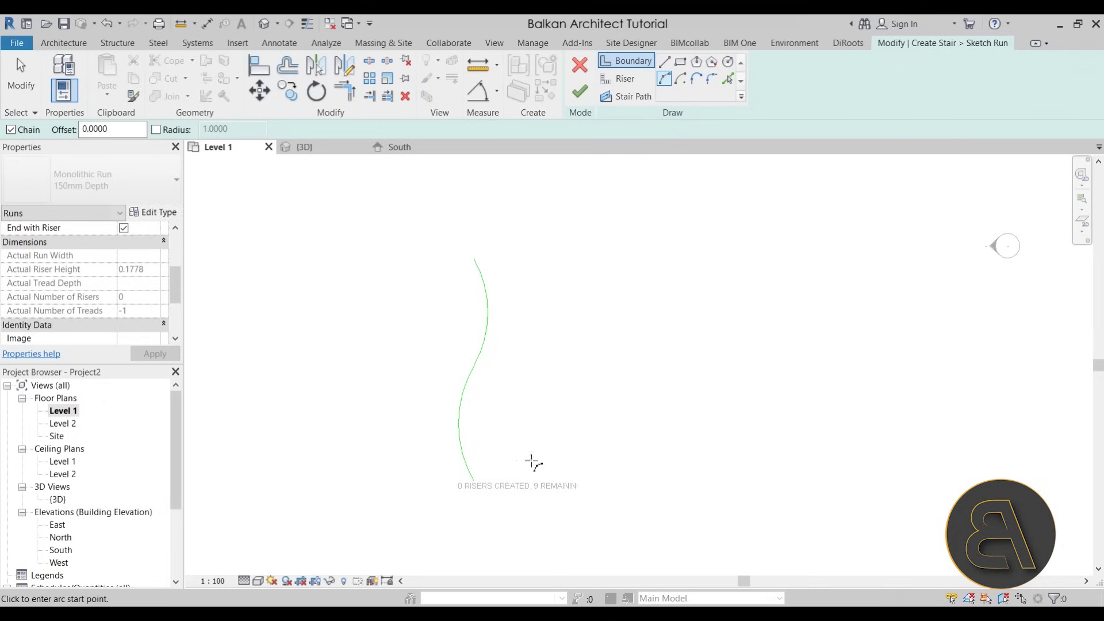
Step: Draw the right wavy boundary as a start-end-radius arc from bottom to top
left_click(525, 481)
left_click(525, 365)
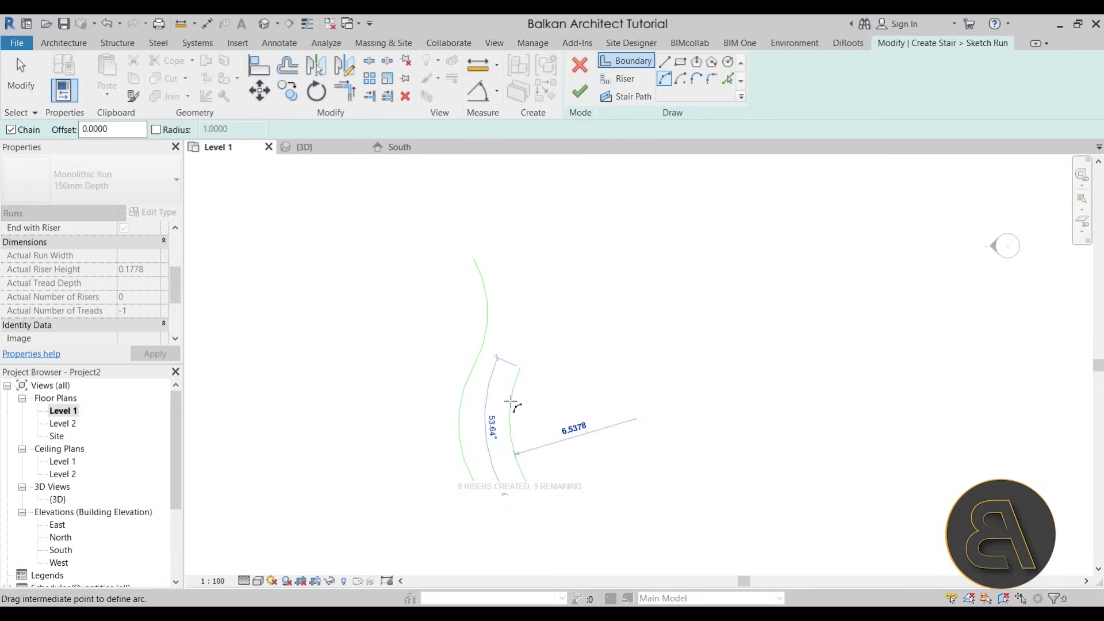
left_click(504, 249)
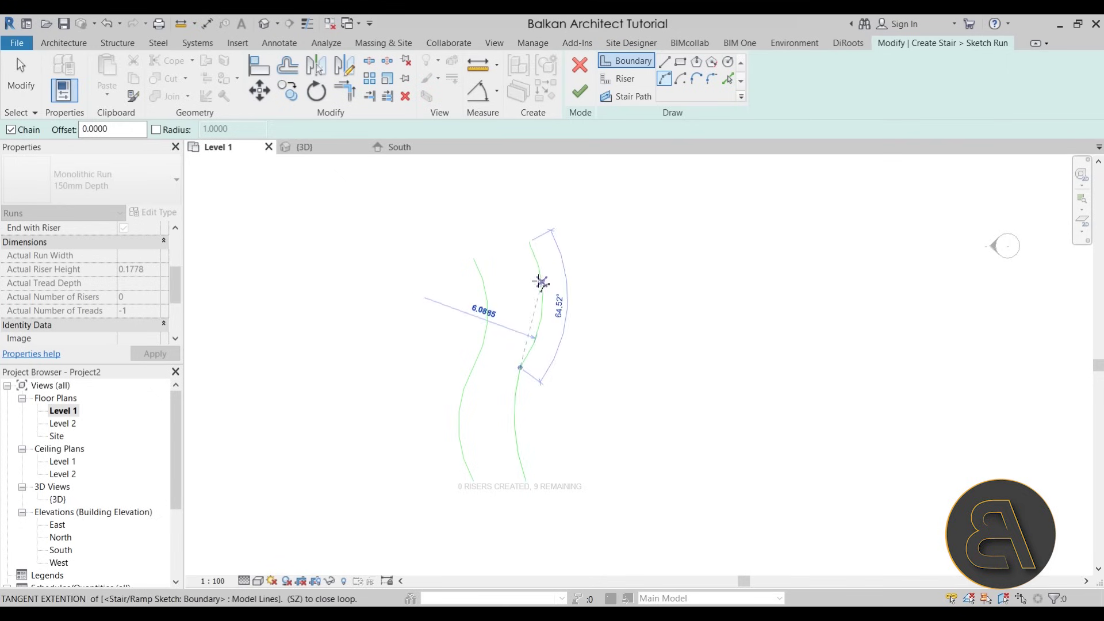
left_click(33, 86)
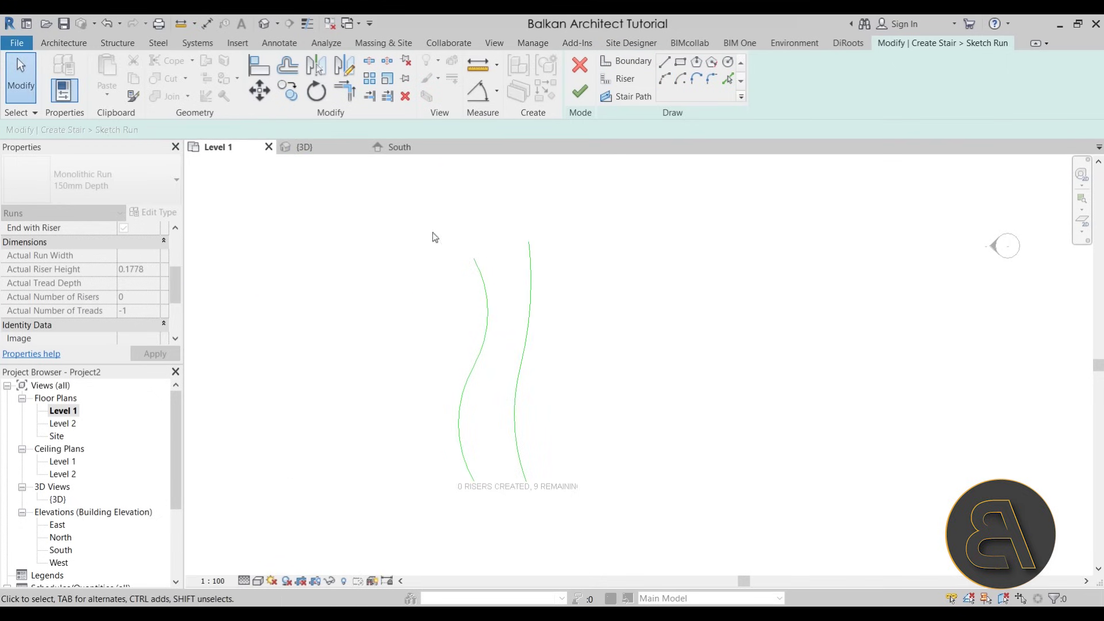
scroll(542, 424, "up", 2)
left_click(505, 433)
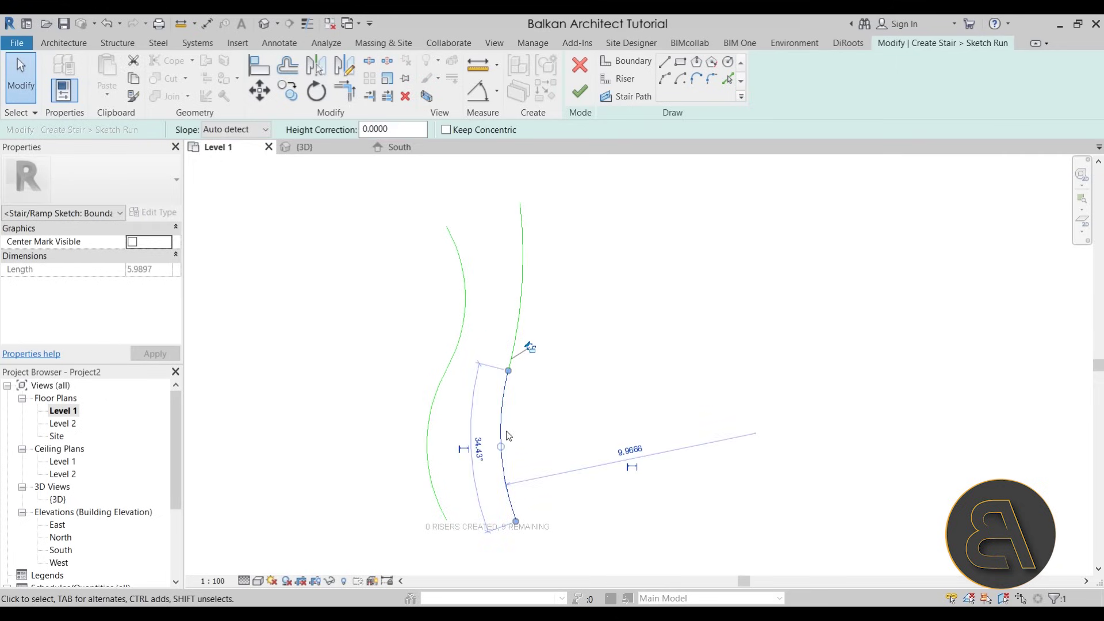
left_click(537, 436)
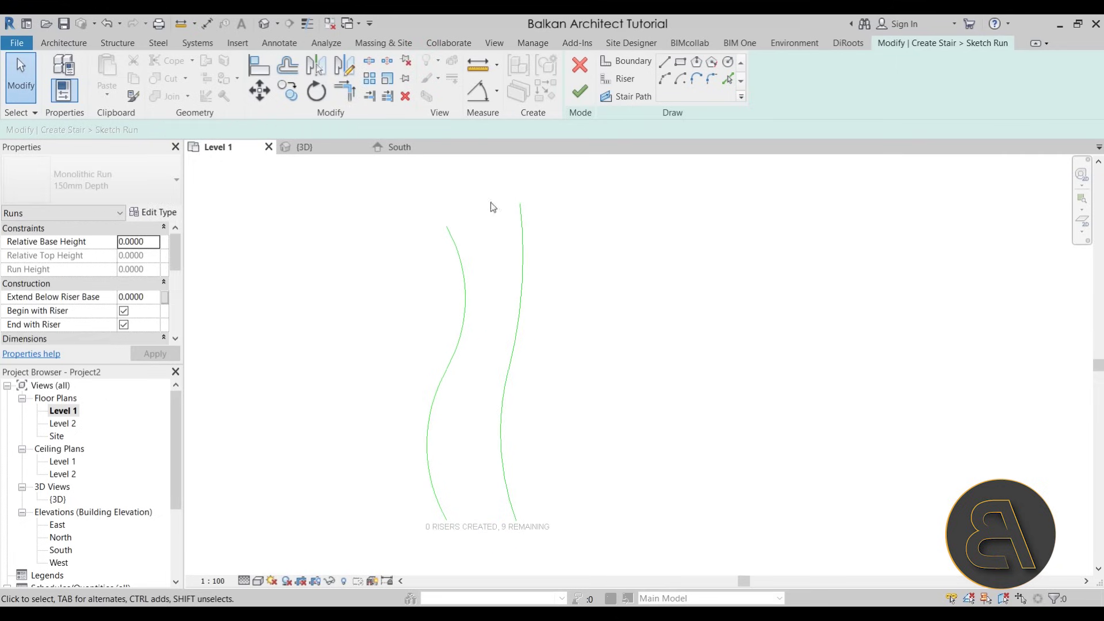
left_click(620, 87)
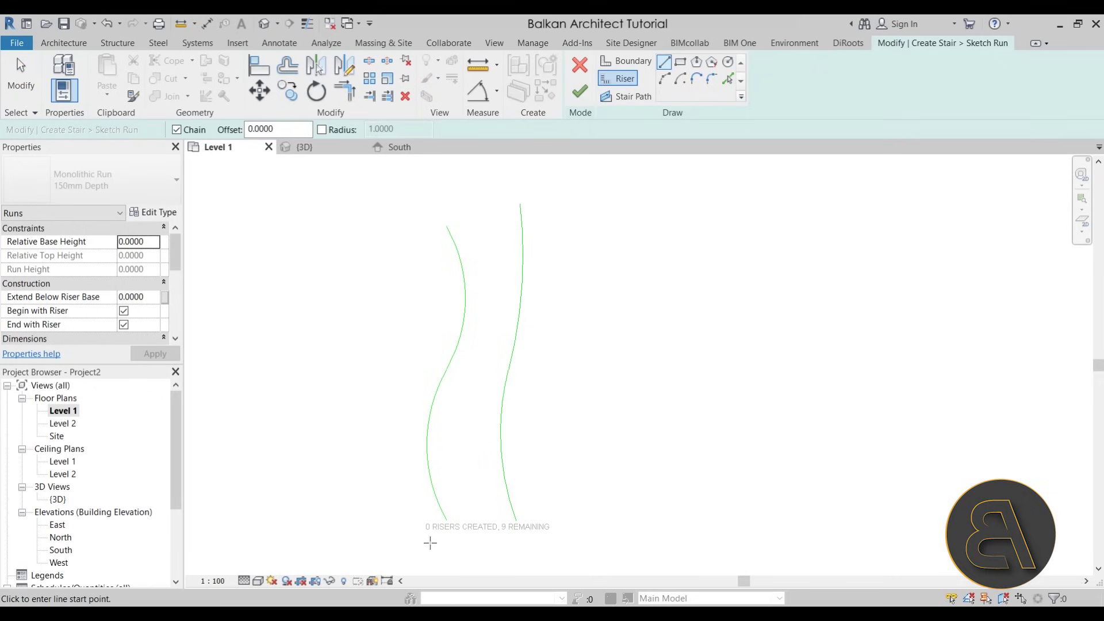
Step: Draw the bottom five risers across the two wavy boundaries, left to right
left_click(451, 520)
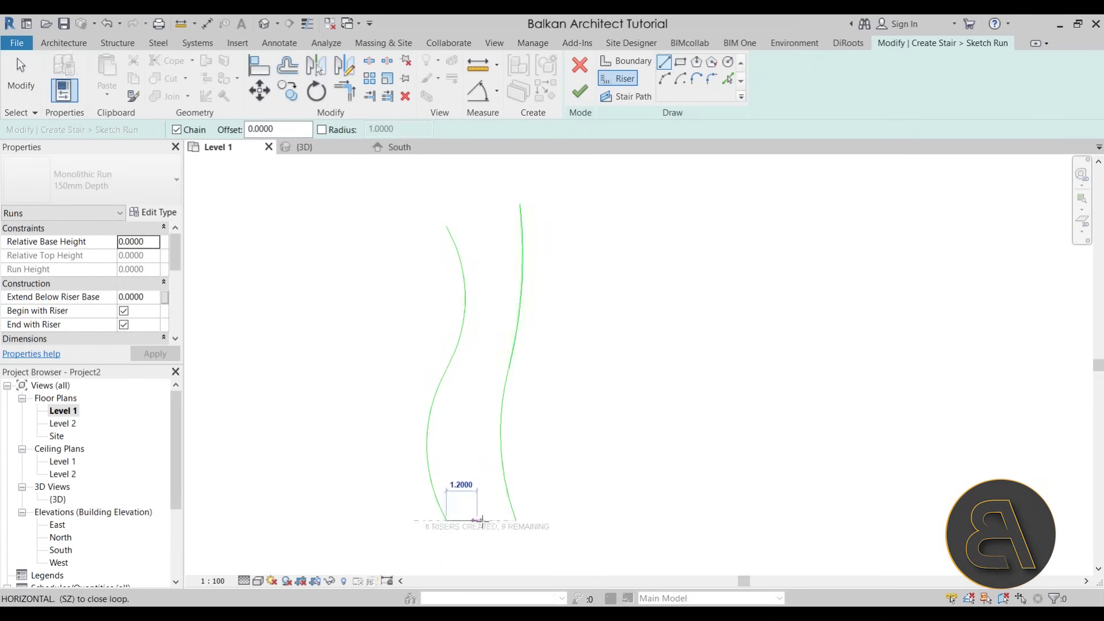
left_click(515, 521)
left_click(433, 488)
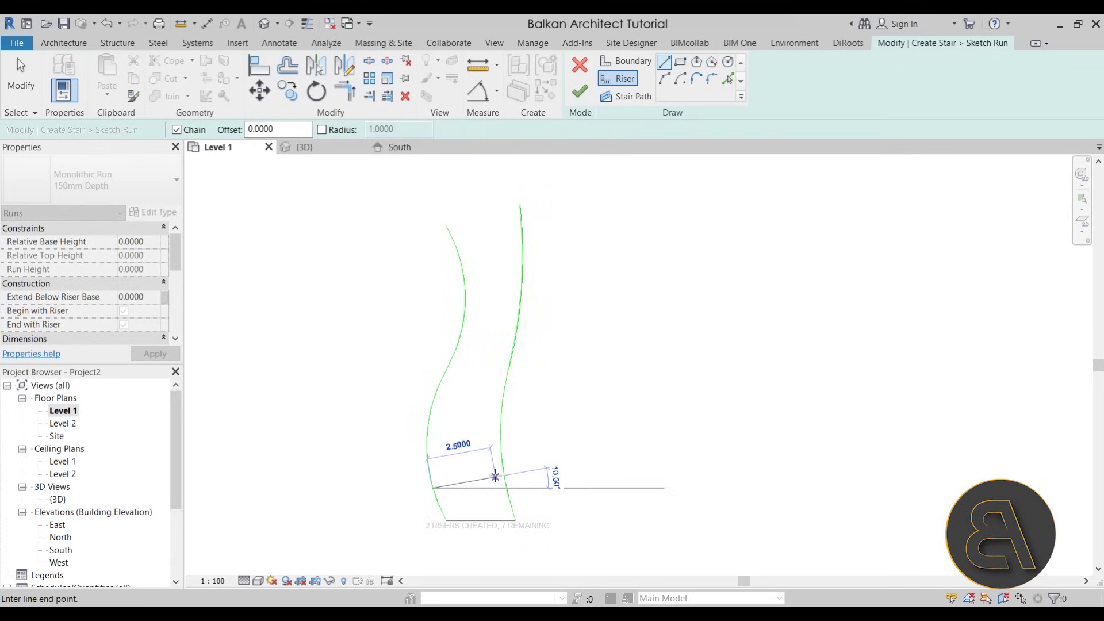
left_click(504, 476)
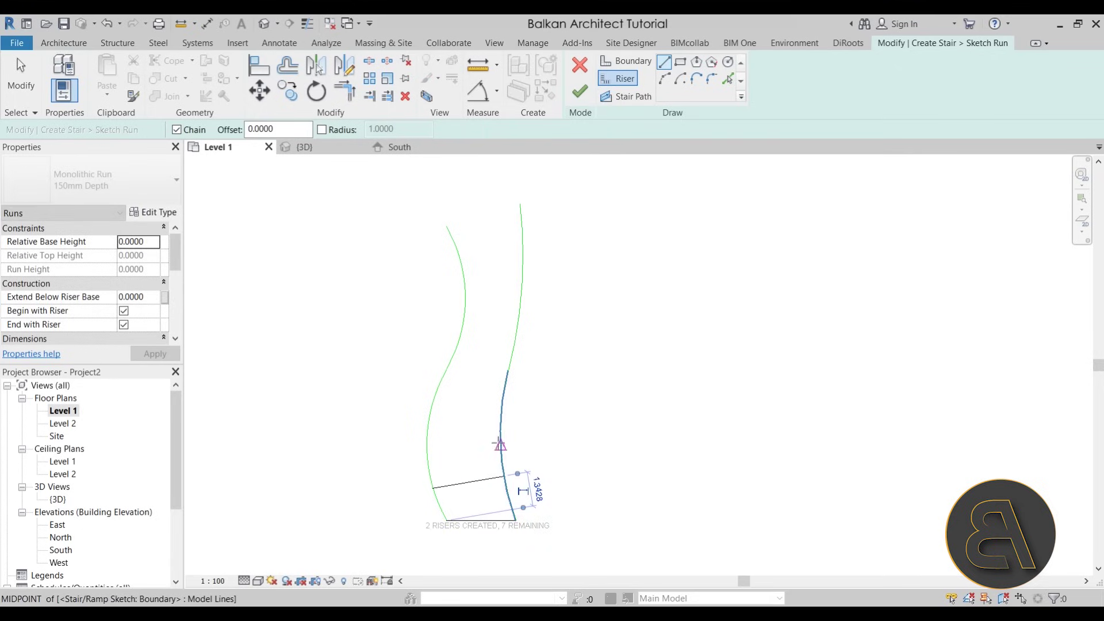
left_click(426, 445)
left_click(500, 445)
left_click(431, 410)
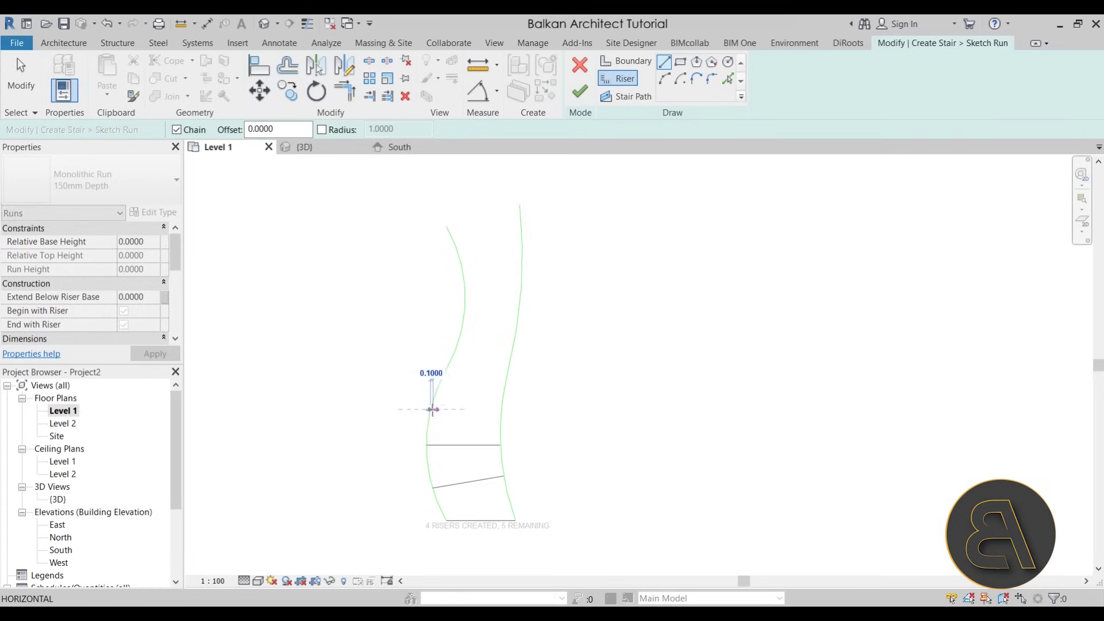
left_click(500, 414)
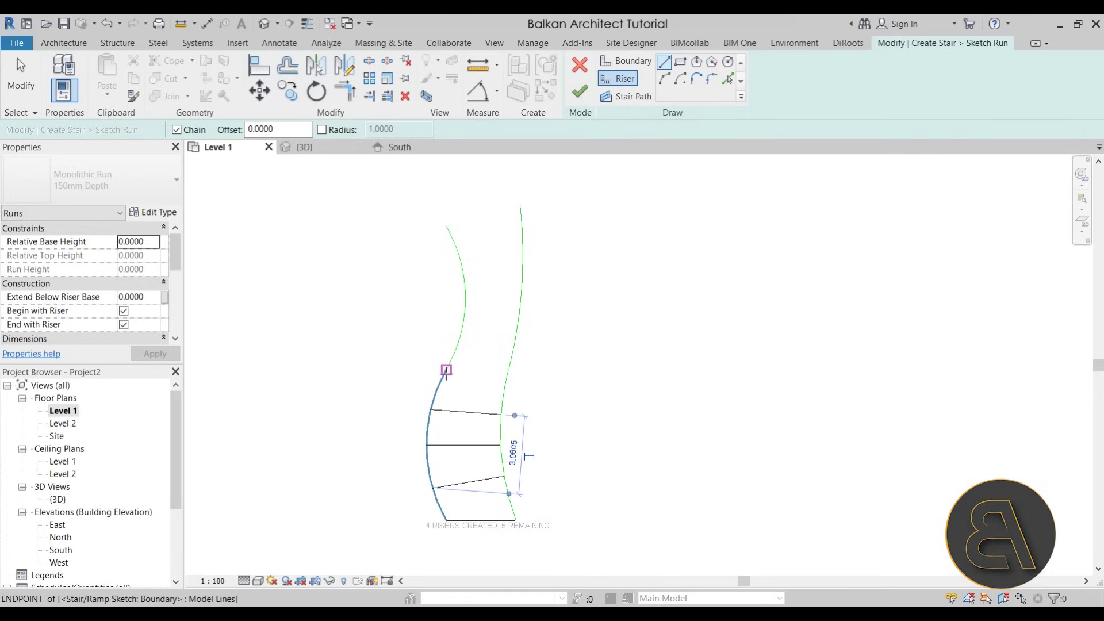
left_click(444, 375)
left_click(505, 386)
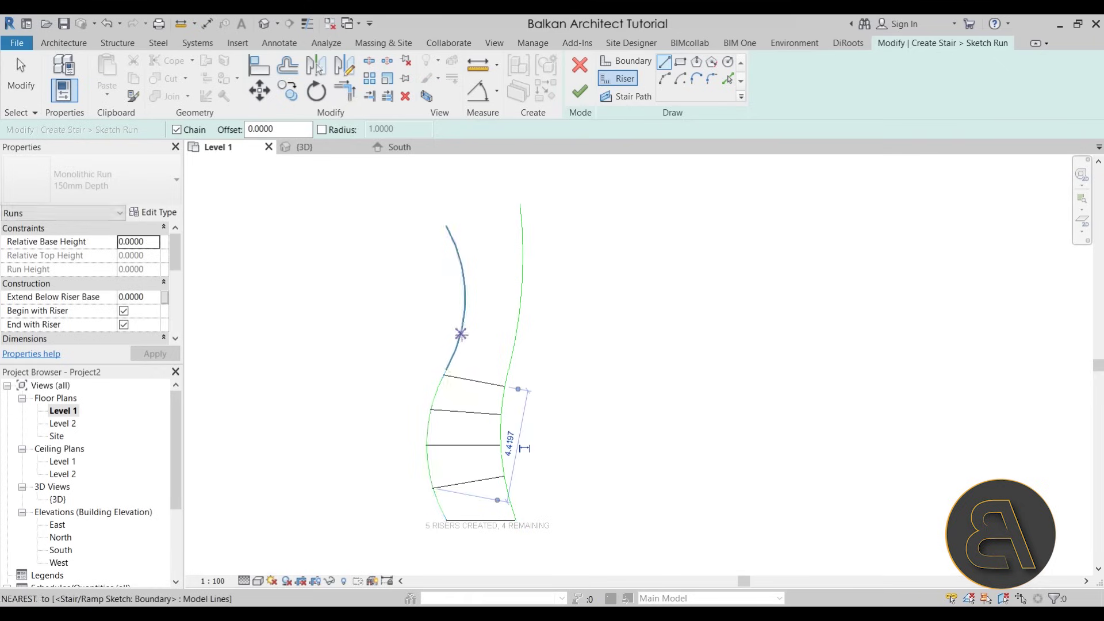
Step: Draw risers six through nine, then snap the top riser's end onto the boundary end
left_click(460, 335)
left_click(513, 344)
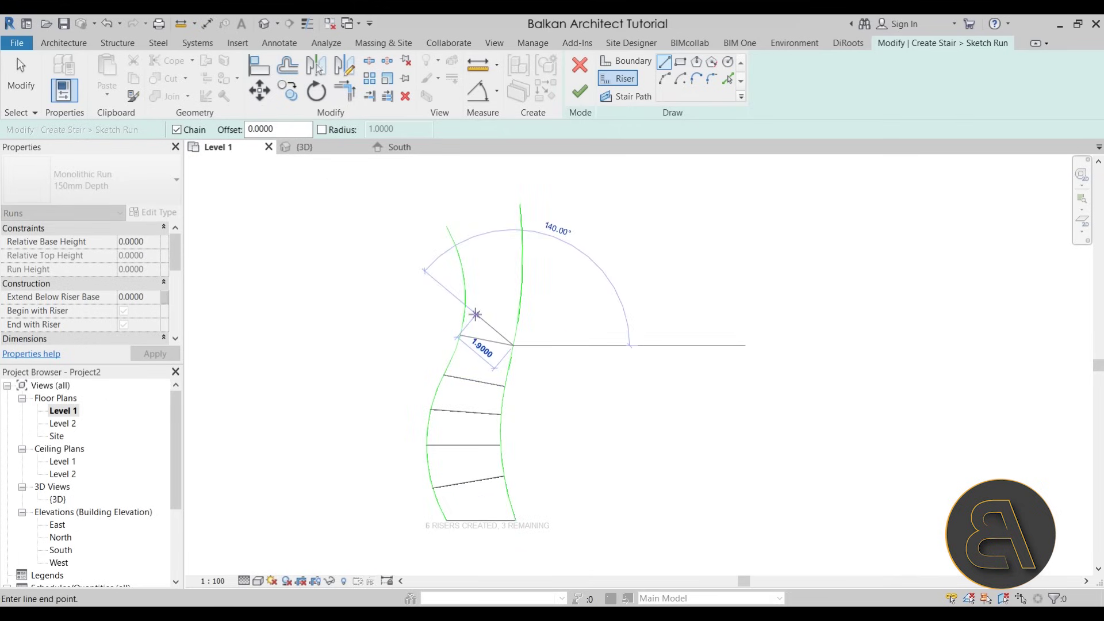
left_click(466, 309)
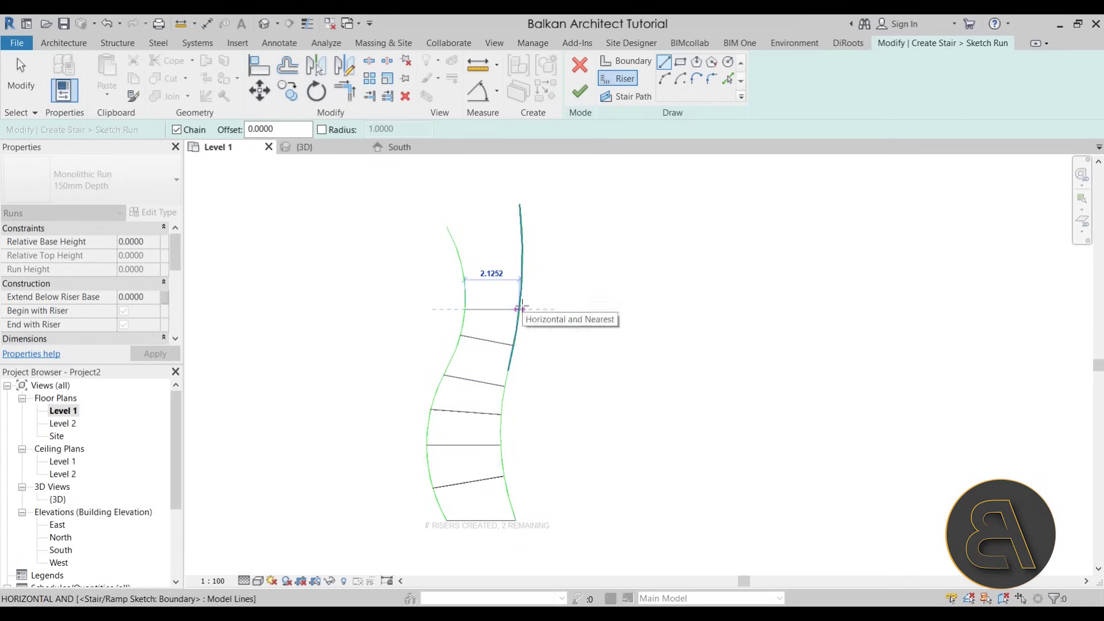
left_click(519, 309)
left_click(463, 274)
left_click(521, 265)
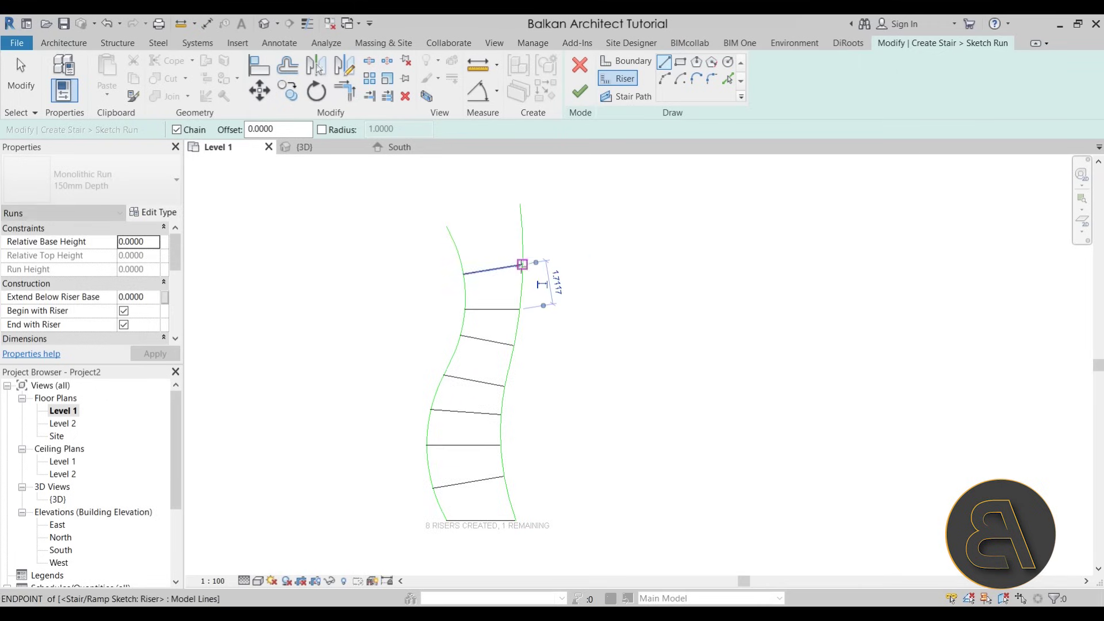
left_click(446, 225)
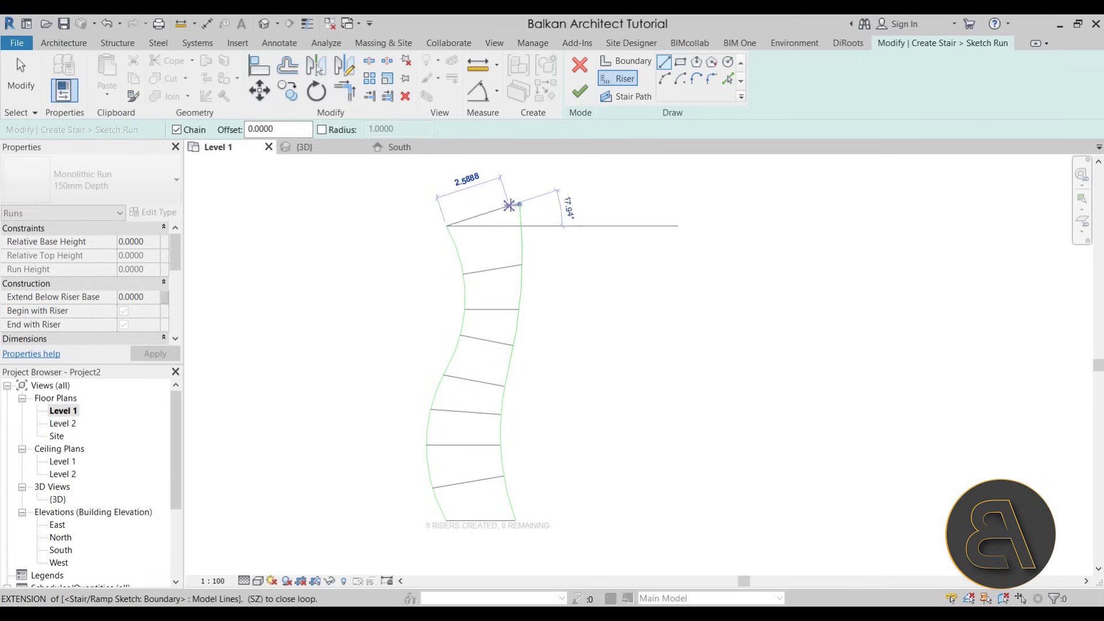
left_click(520, 204)
key("Escape")
key("Escape")
left_click(501, 267)
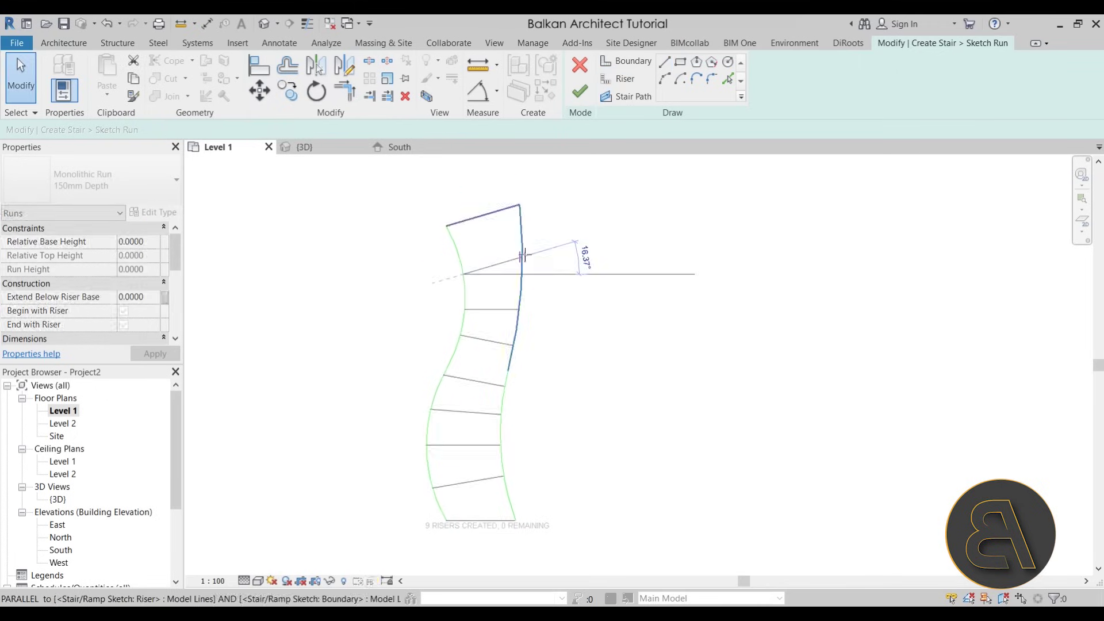
mouse_move(463, 274)
left_mouse_down()
mouse_move(469, 266)
mouse_move(458, 263)
mouse_move(493, 300)
left_mouse_up()
left_click(583, 295)
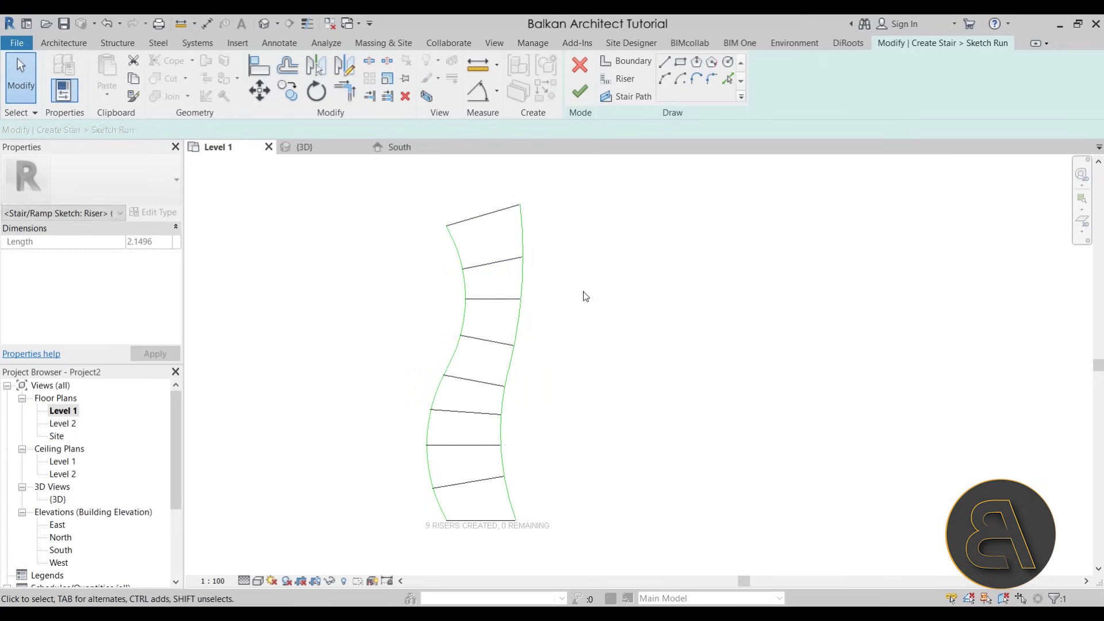
scroll(574, 293, "down", 2)
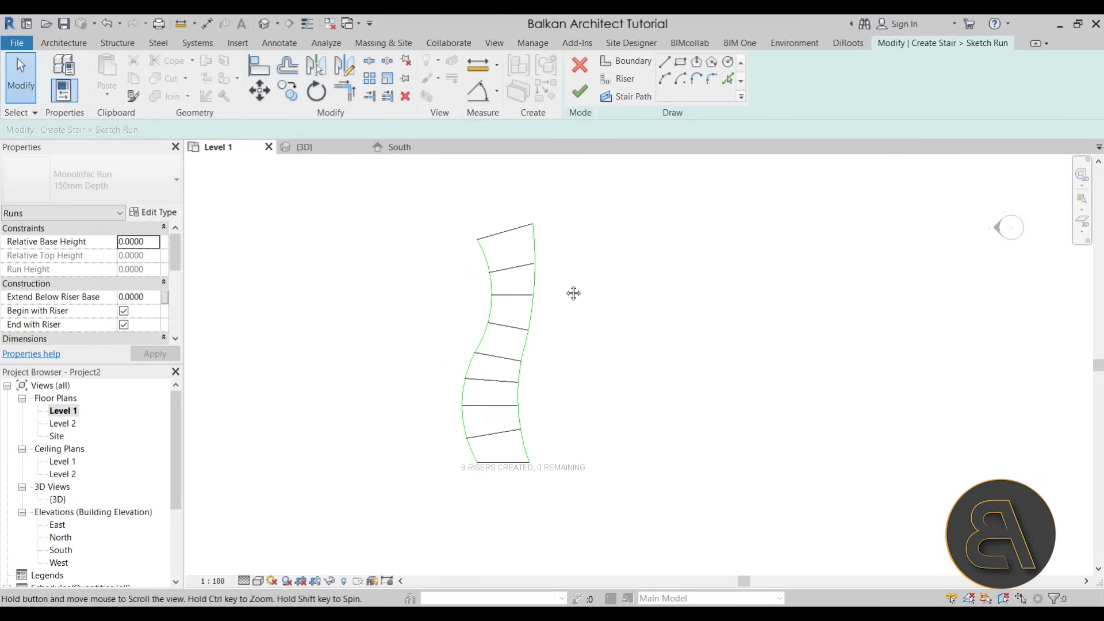
Step: Draw a straight stair path from the bottom riser to the top riser, finish the stair, and view it in 3D
left_click(627, 98)
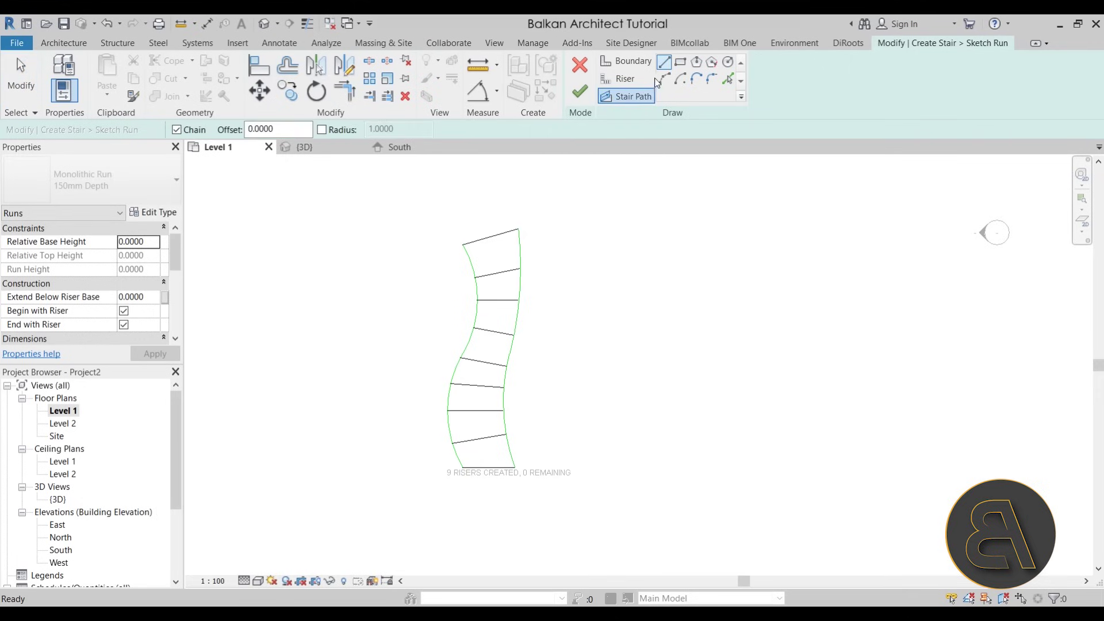
left_click(488, 464)
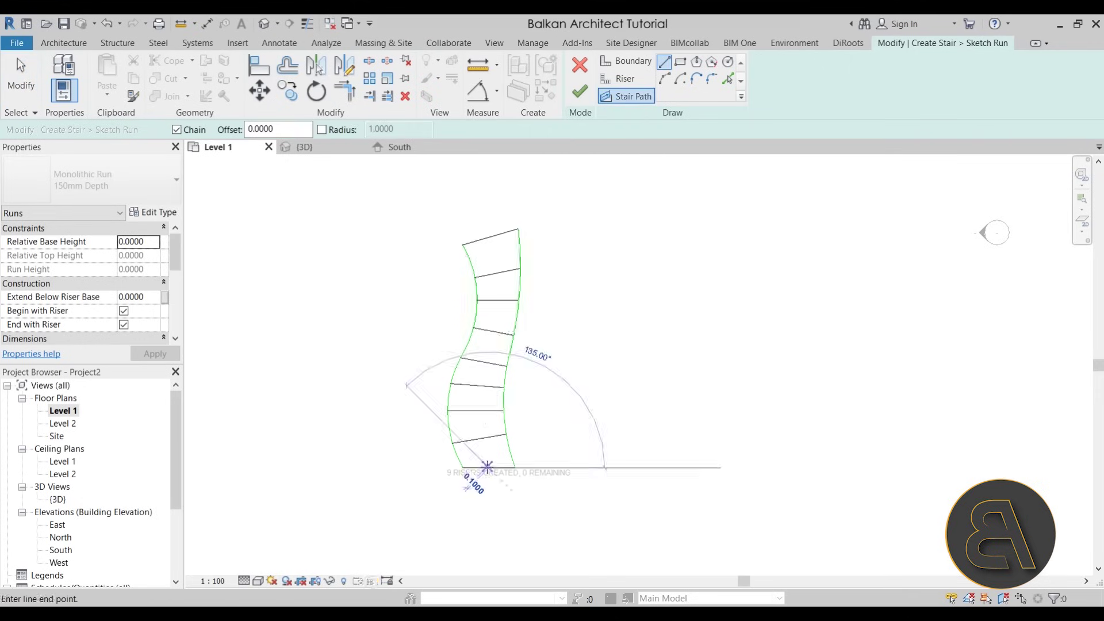
left_click(489, 237)
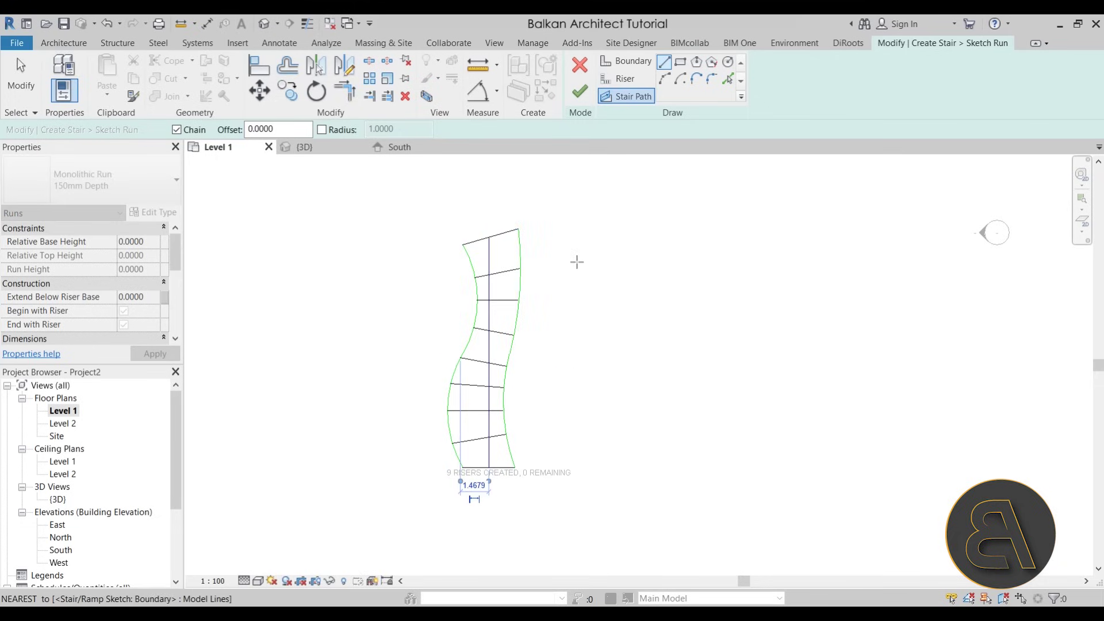
left_click(582, 93)
left_click(568, 302)
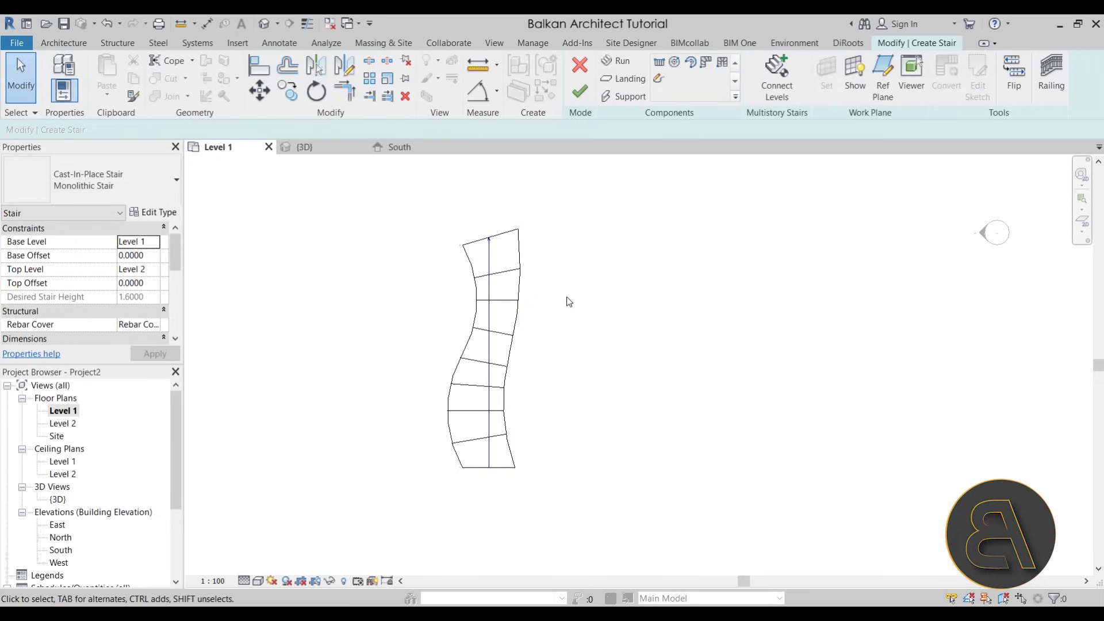
left_click(304, 147)
mouse_move(520, 438)
middle_mouse_down("shift")
mouse_move(707, 450)
mouse_move(658, 425)
mouse_move(598, 535)
mouse_move(588, 490)
mouse_move(524, 546)
mouse_move(557, 480)
mouse_move(468, 458)
mouse_move(581, 468)
mouse_move(558, 486)
middle_mouse_up("shift")
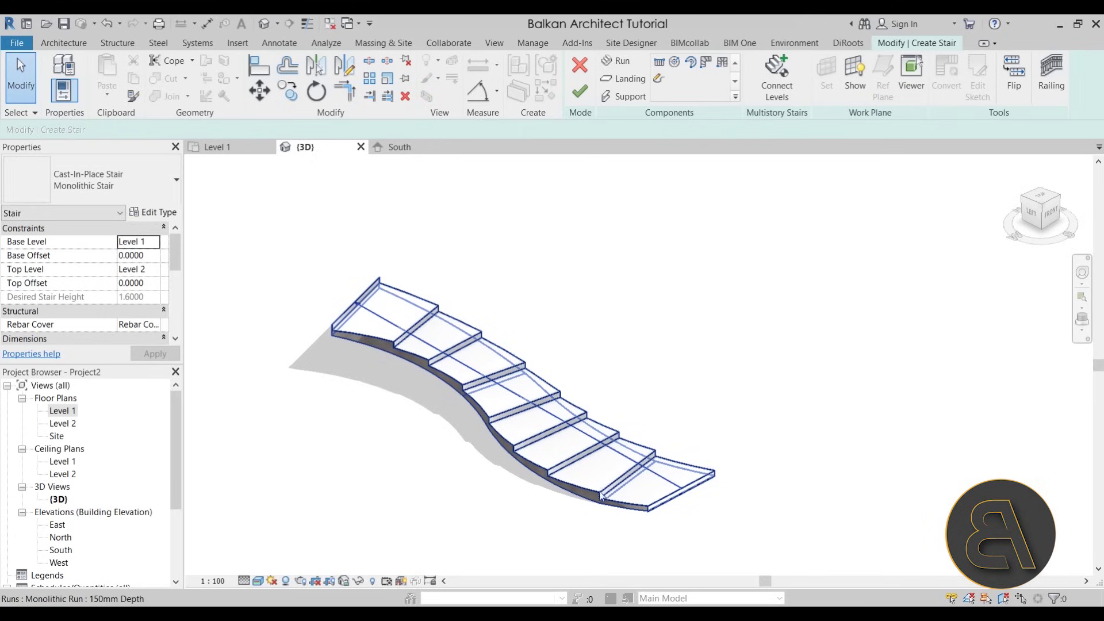
Step: Orbit the 3D view to inspect the curved stair from several angles
middle_click_drag(557, 316, 553, 371, "shift")
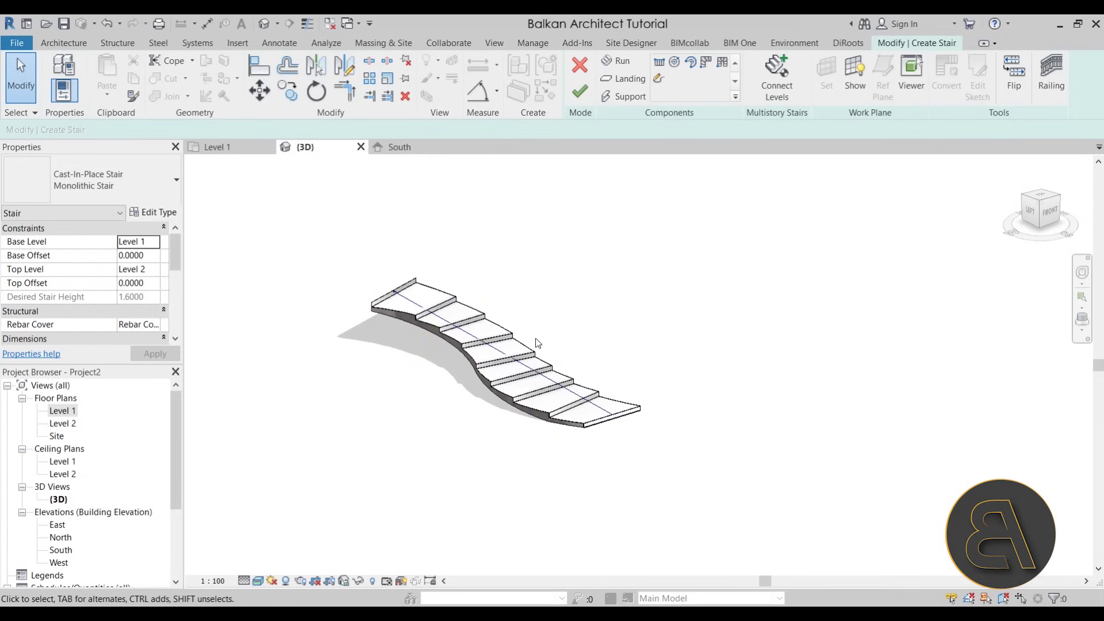
middle_click_drag(508, 389, 531, 354, "shift")
mouse_move(517, 398)
middle_mouse_down("shift")
mouse_move(493, 481)
mouse_move(457, 467)
mouse_move(552, 379)
middle_mouse_up("shift")
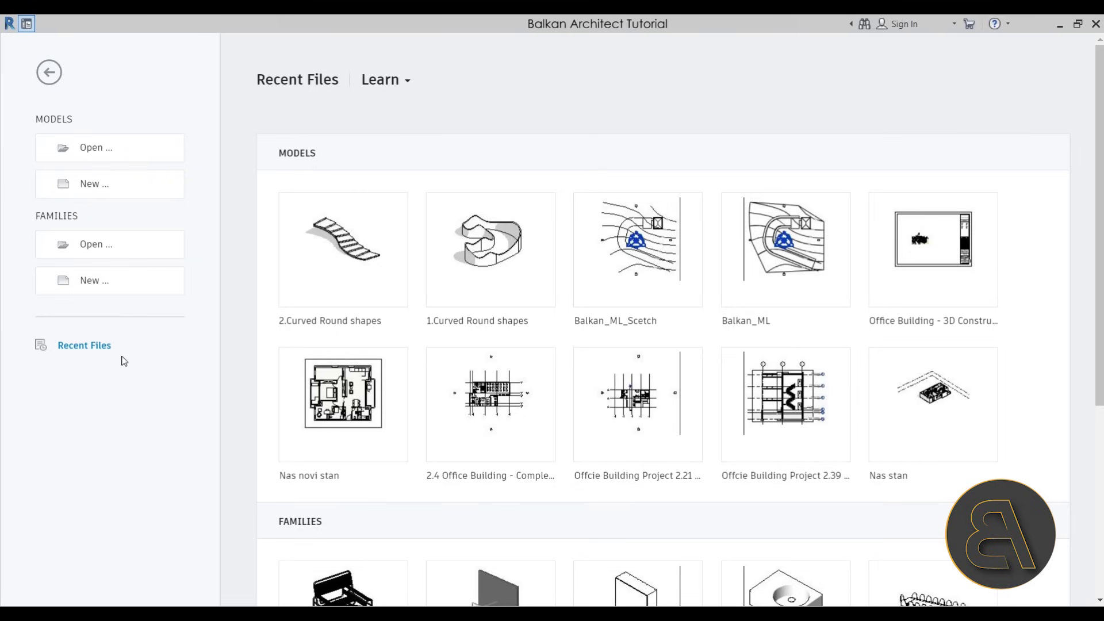
left_click(98, 287)
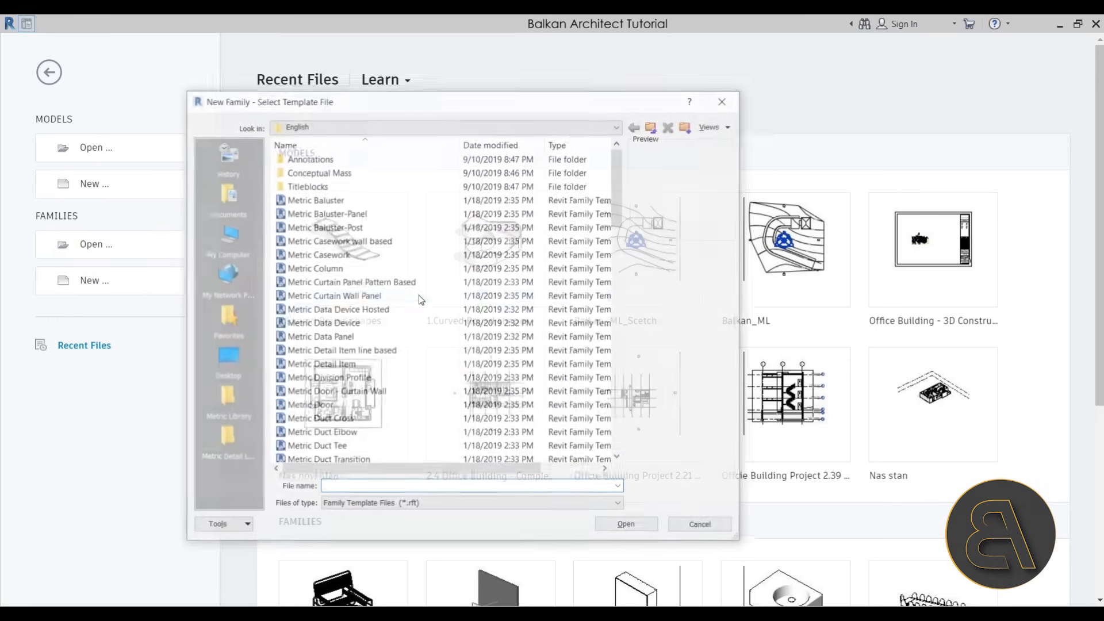
double_click(317, 173)
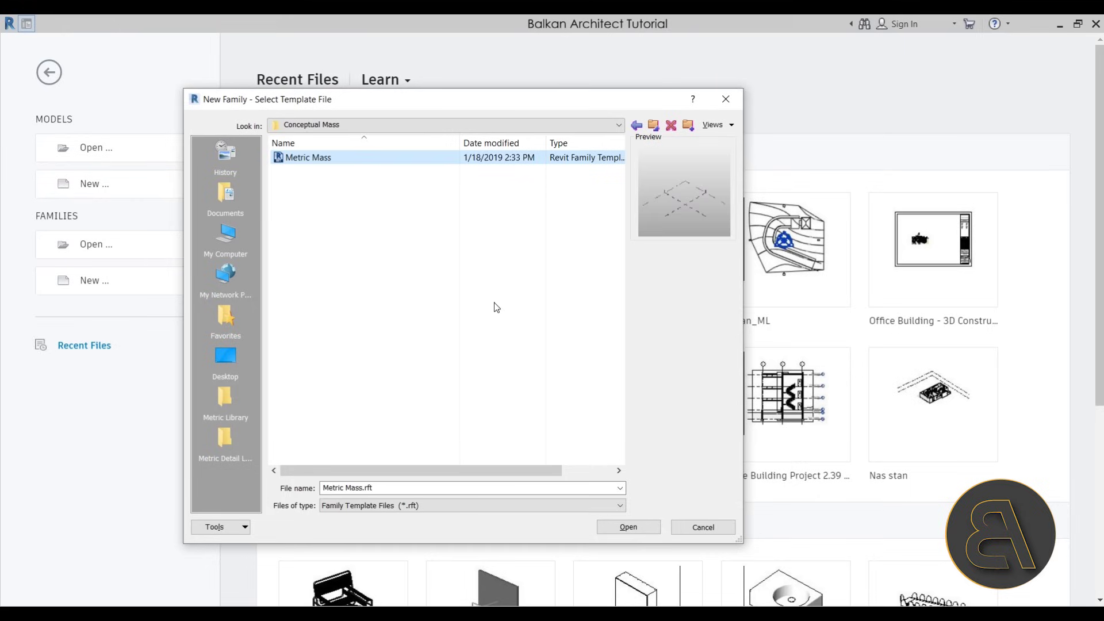
left_click(627, 526)
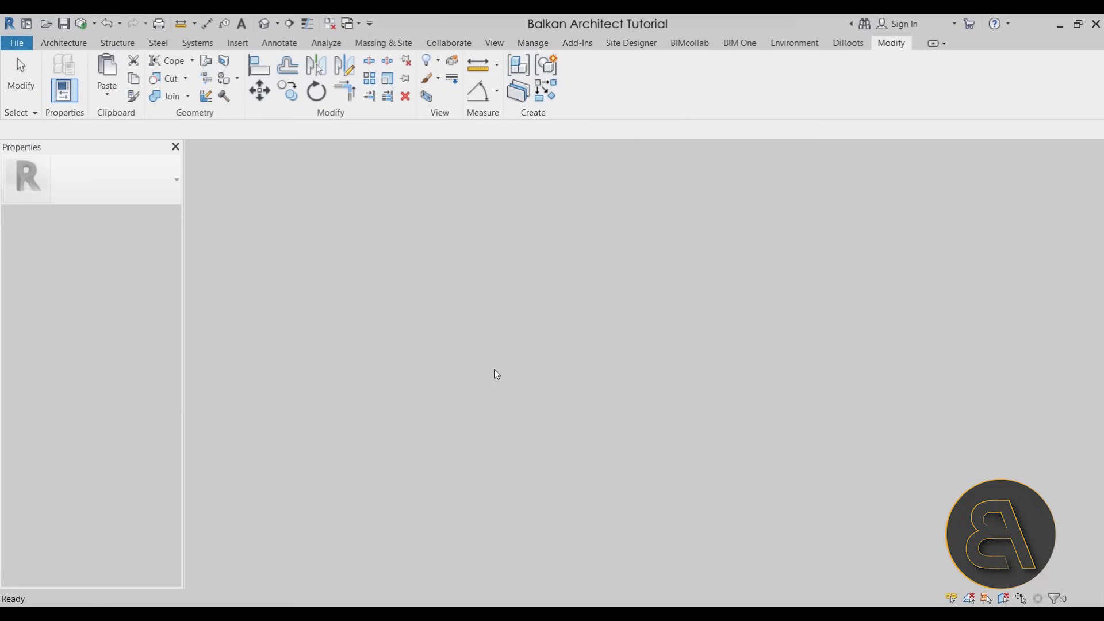
middle_click_drag(616, 381, 515, 333)
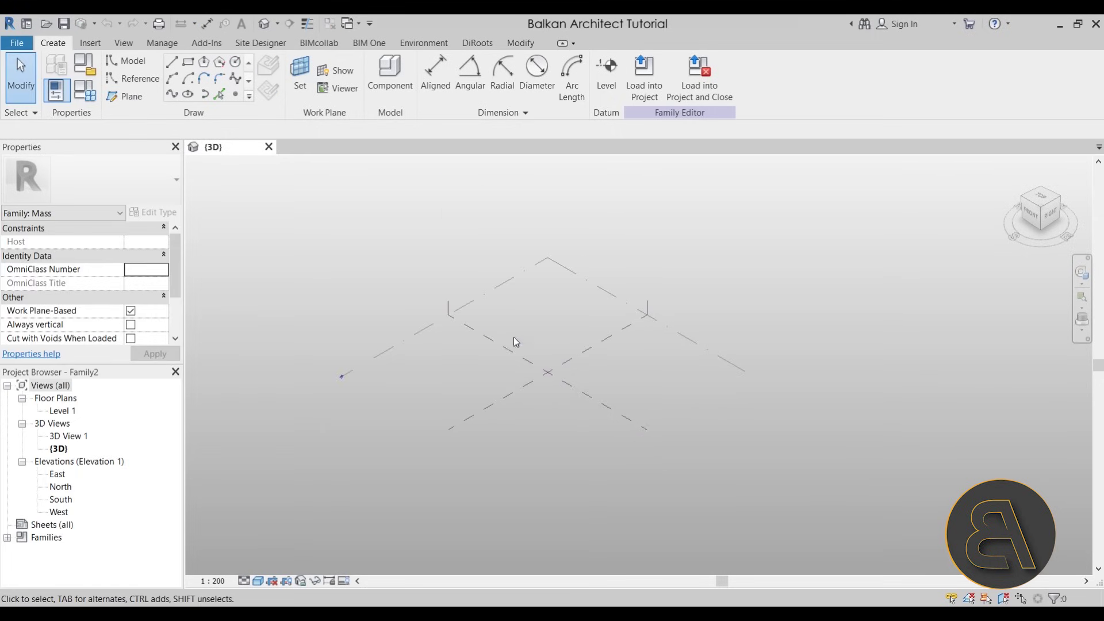
middle_click_drag(526, 378, 537, 347, "shift")
Step: Draw new reference planes parallel to the existing ones in the Family2 mass
left_click(124, 96)
left_click(363, 365)
left_click(437, 403)
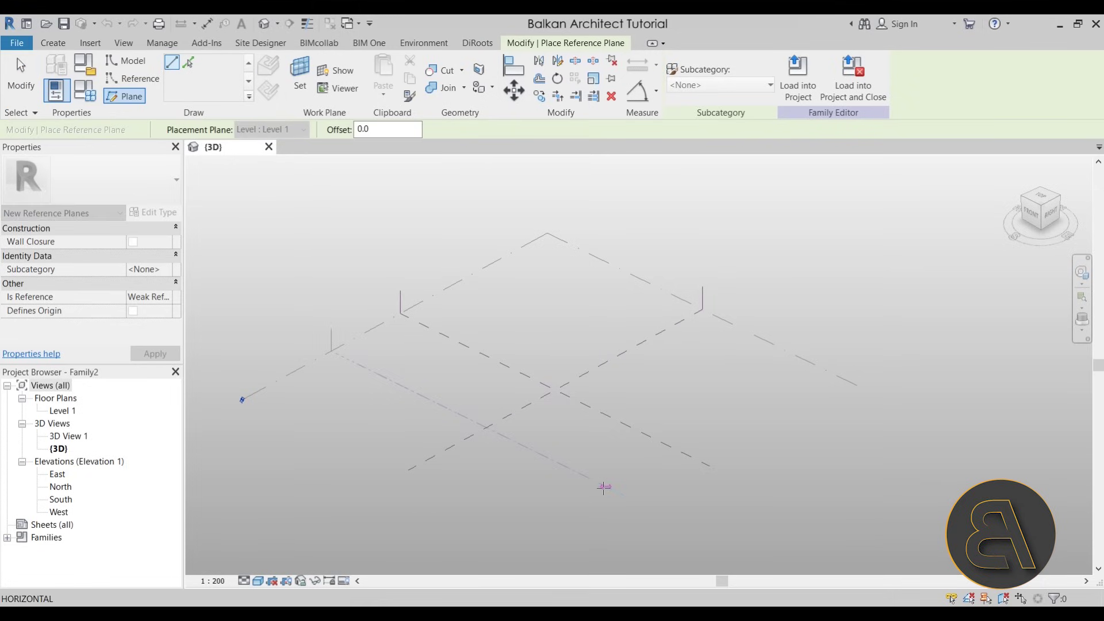
left_click(489, 283)
left_click(764, 418)
key("Escape")
key("Escape")
Step: Turn on the work plane display so the active plane shows in 3D
middle_click_drag(606, 453, 583, 455, "shift")
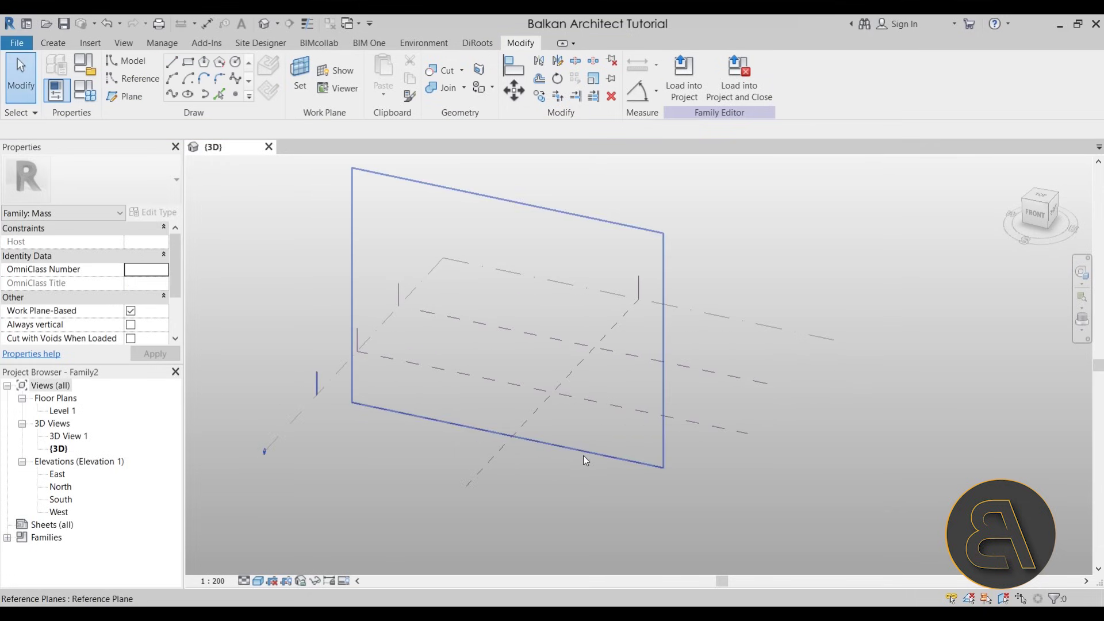
left_click(574, 453)
key("Delete")
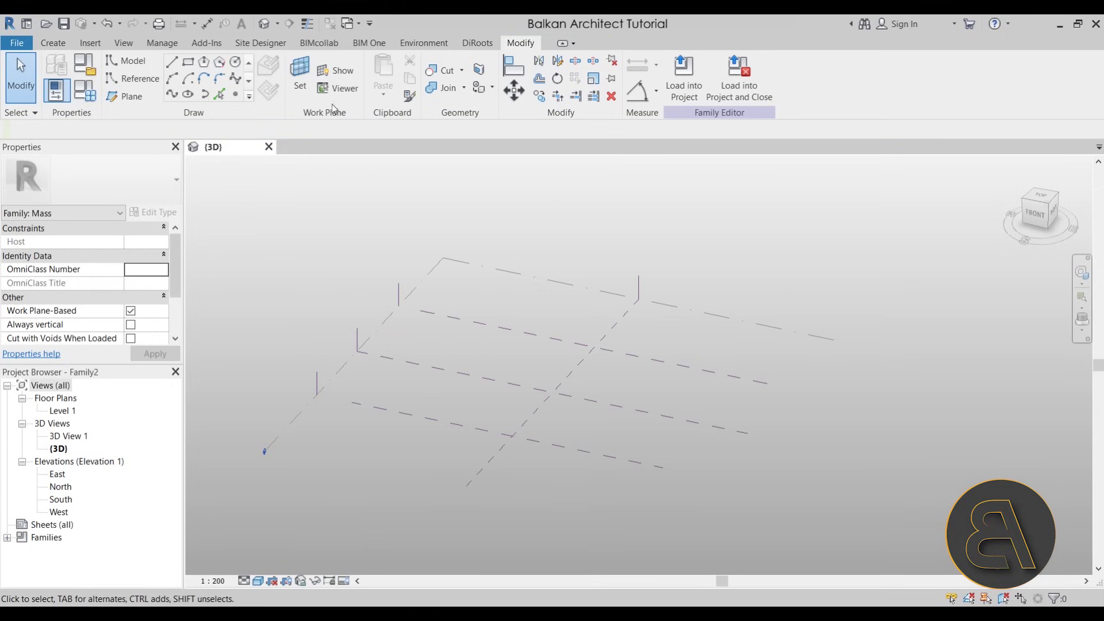
left_click(336, 70)
mouse_move(414, 423)
middle_mouse_down("shift")
mouse_move(493, 386)
mouse_move(420, 405)
middle_mouse_up("shift")
Step: Draw the first model-line ellipse on the current reference plane
left_click(126, 60)
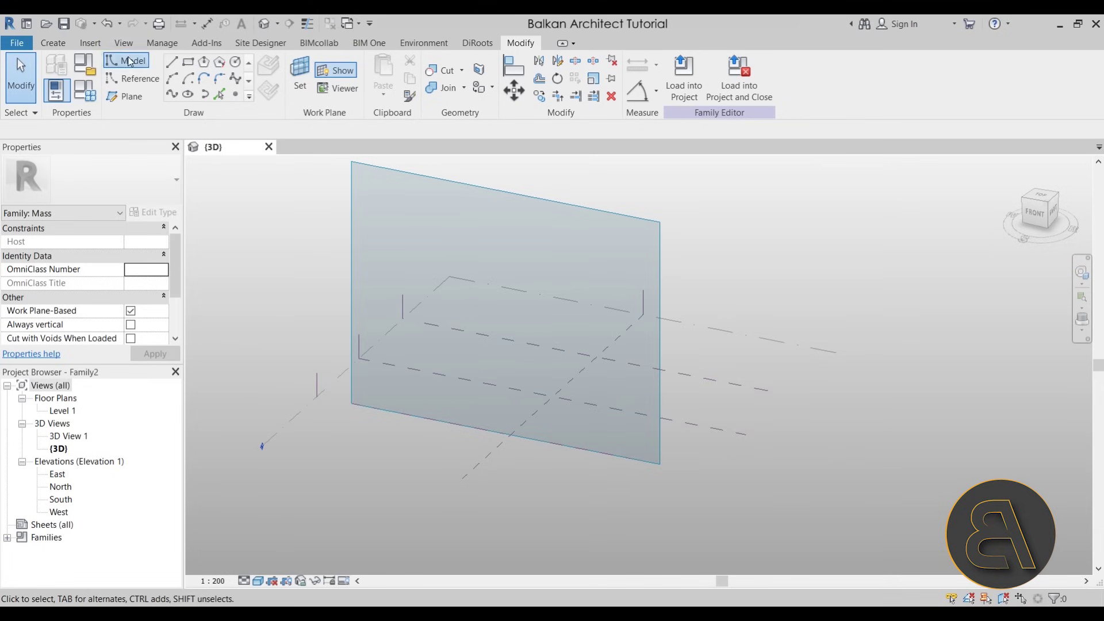
left_click(235, 63)
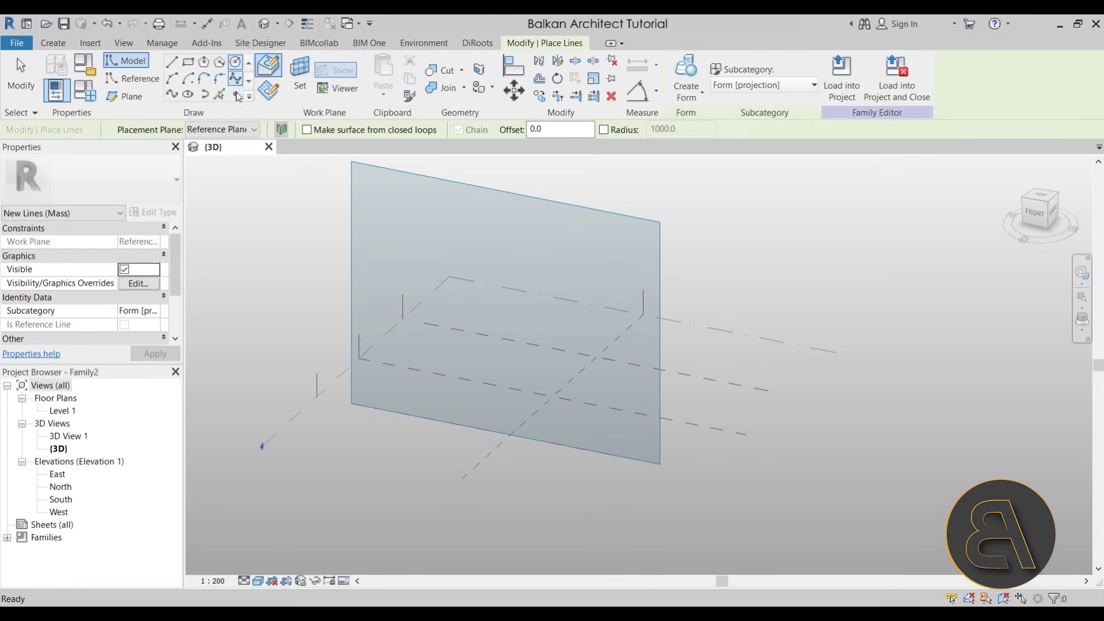
left_click(187, 96)
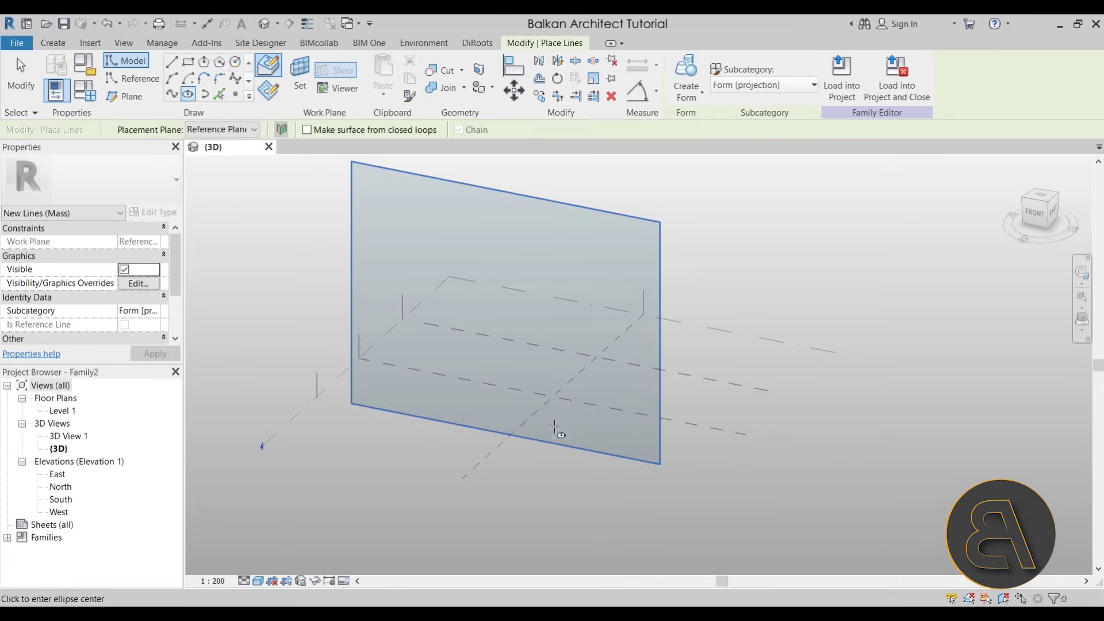
scroll(467, 371, "up", 3)
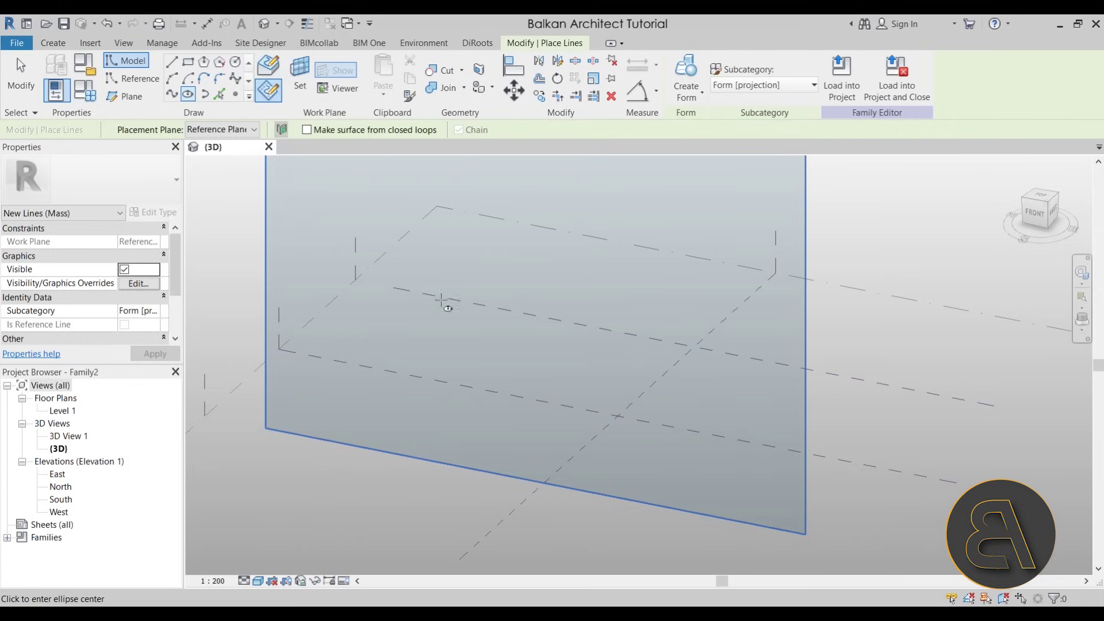
scroll(454, 322, "down", 3)
left_click(478, 334)
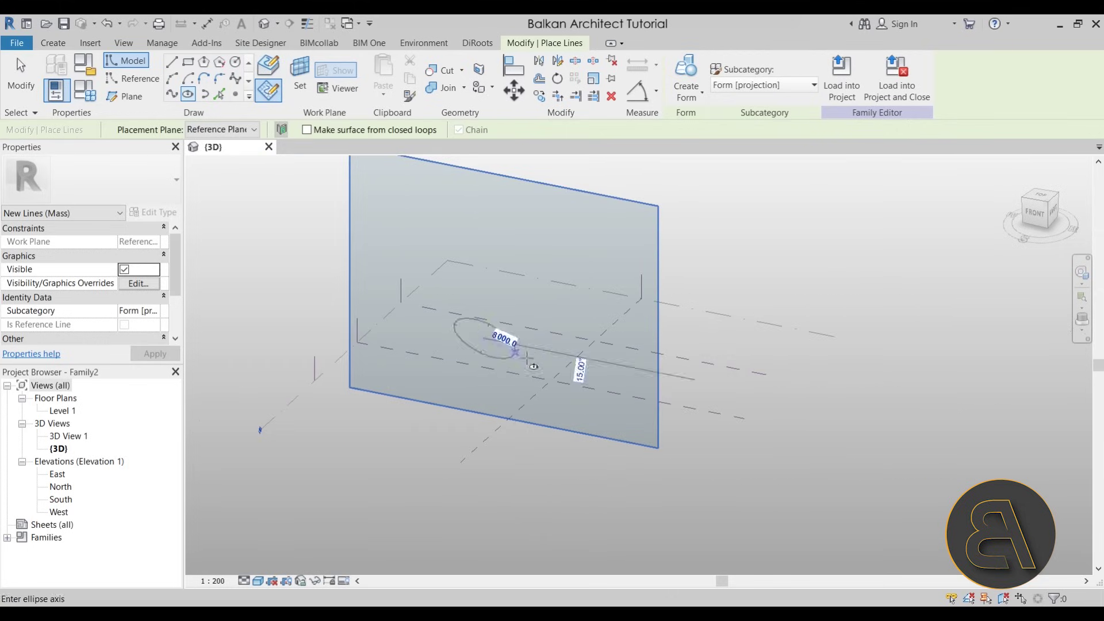
scroll(519, 365, "up", 3)
left_click(519, 365)
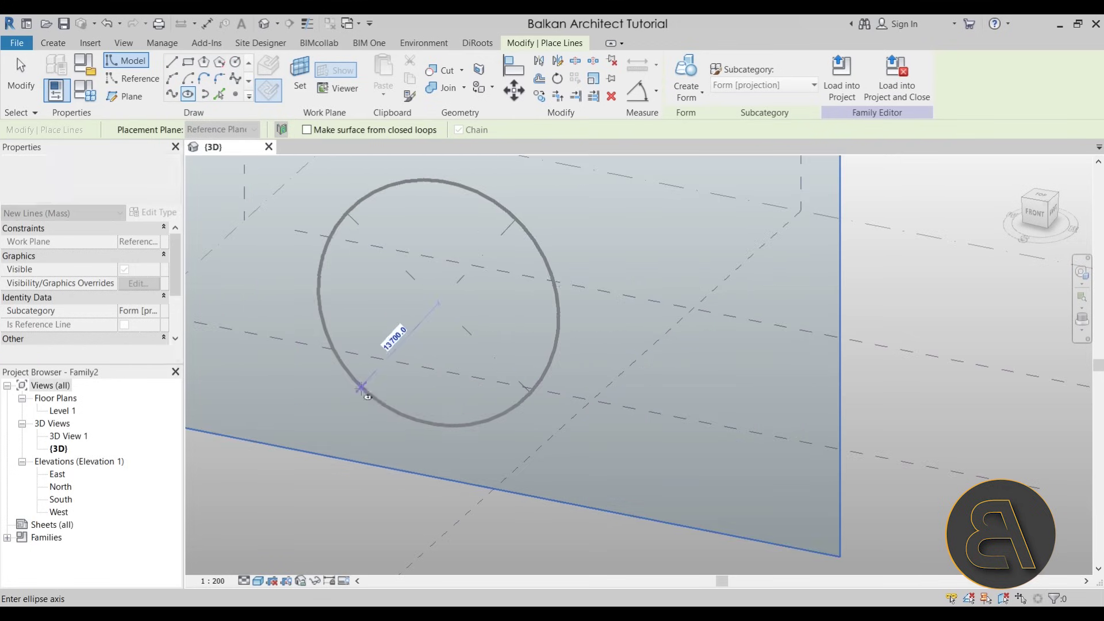
left_click(426, 367)
middle_click_drag(448, 414, 554, 430, "shift")
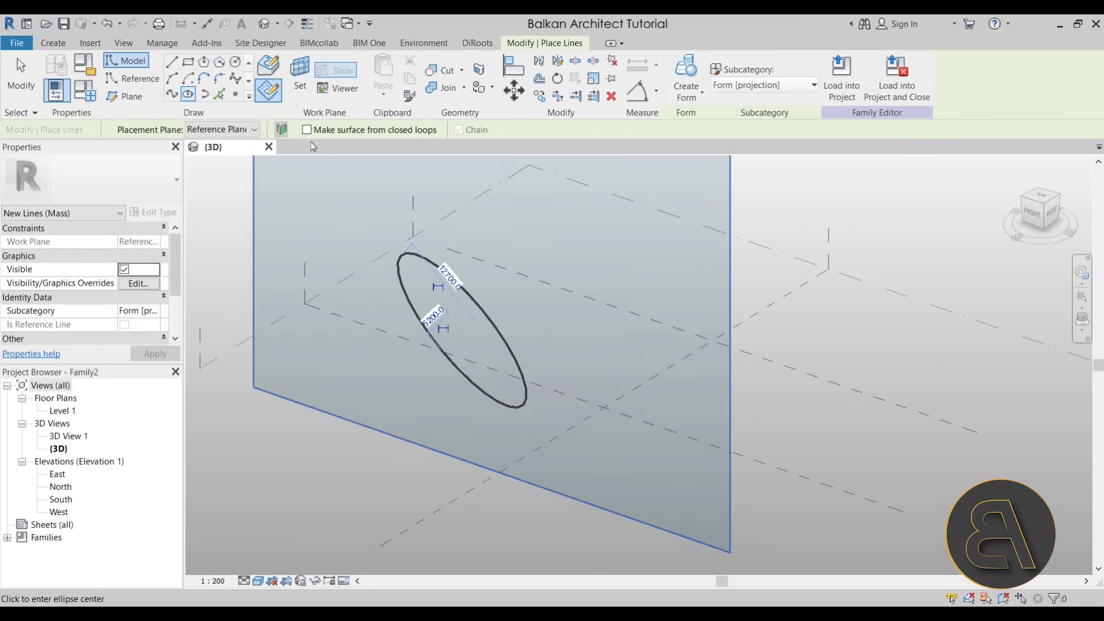
Step: Draw a second, differently angled ellipse as the next loft profile
left_click(21, 75)
left_click(803, 481)
left_click(687, 476)
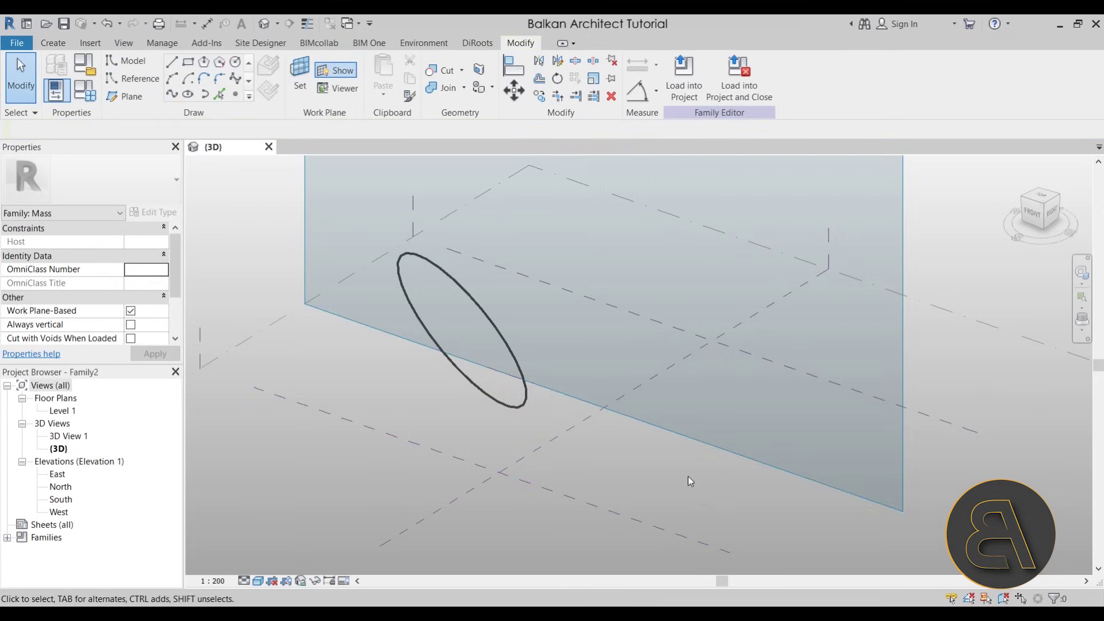
middle_click_drag(688, 476, 504, 347, "shift")
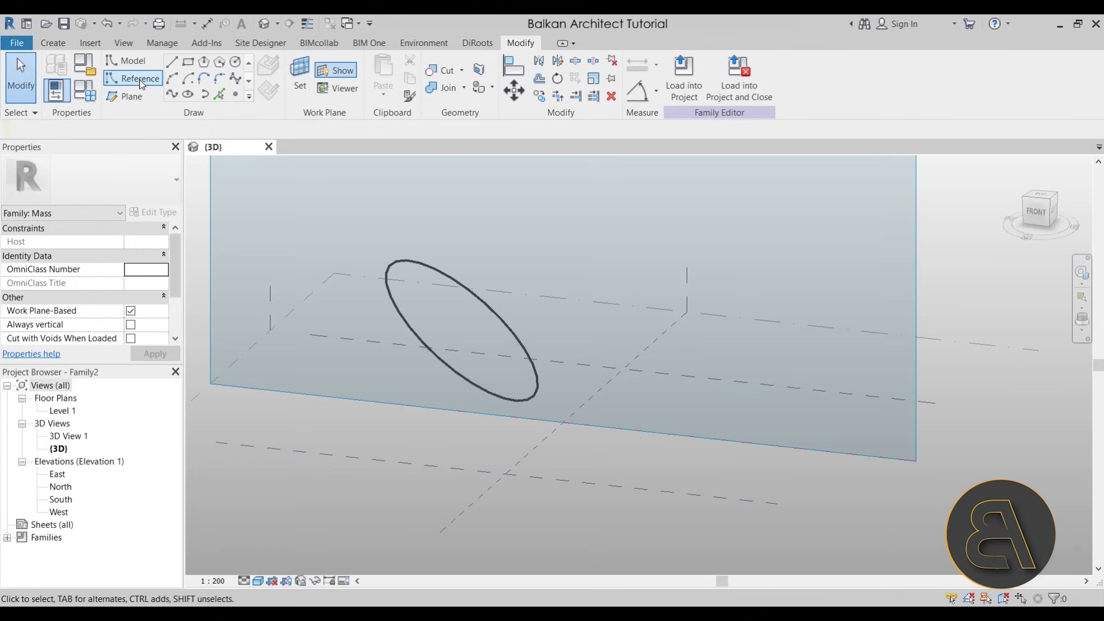
left_click(188, 94)
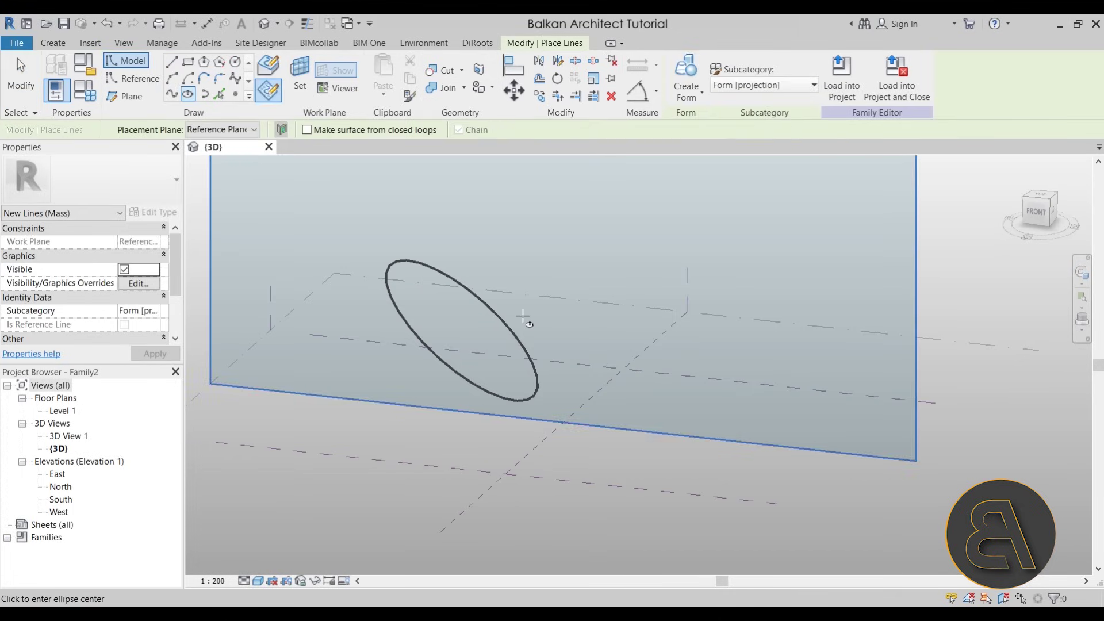
middle_click_drag(464, 212, 466, 326, "shift")
left_click(540, 268)
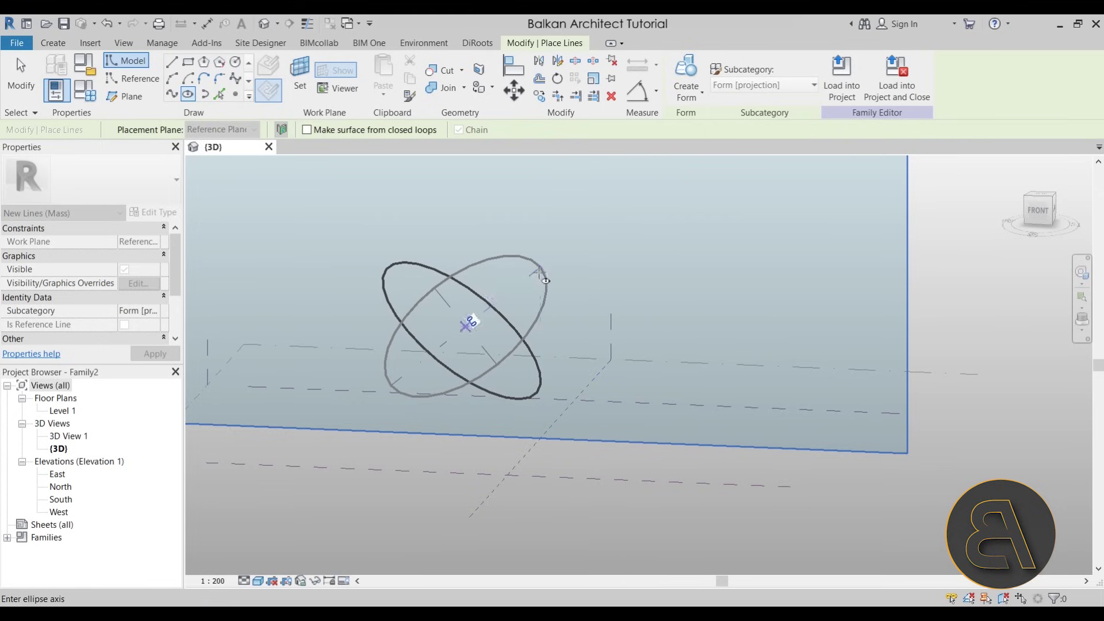
left_click(506, 352)
middle_click_drag(507, 353, 618, 388, "shift")
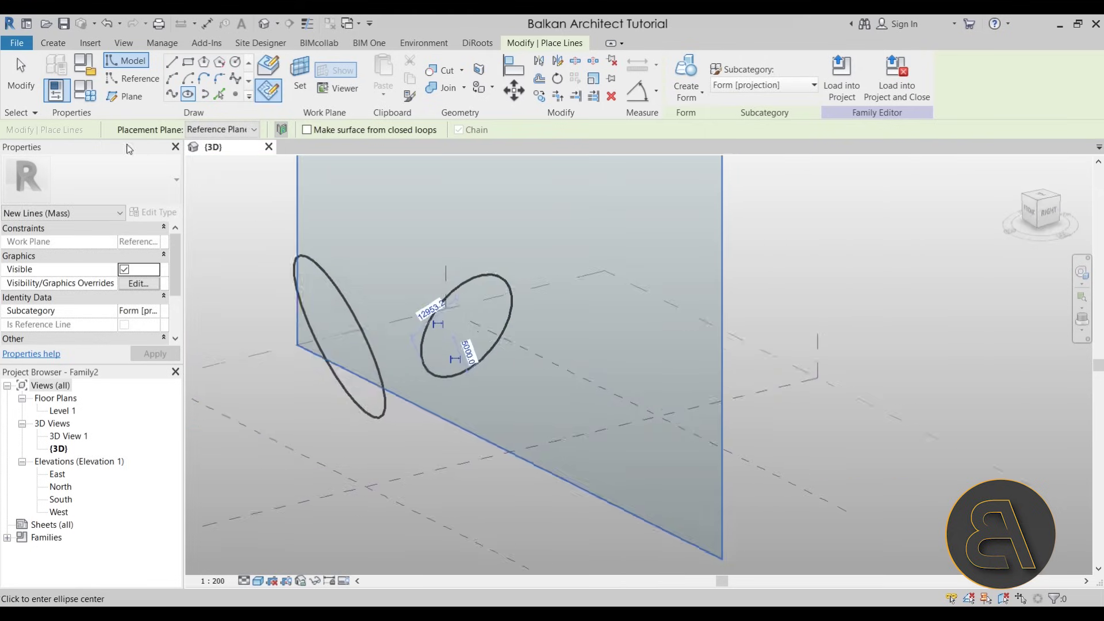
Step: Move the reference plane further right and draw a third ellipse, 16000 by 3000
left_click(20, 74)
left_click_drag(577, 486, 718, 453)
middle_click_drag(718, 453, 733, 284, "shift")
left_click(689, 460)
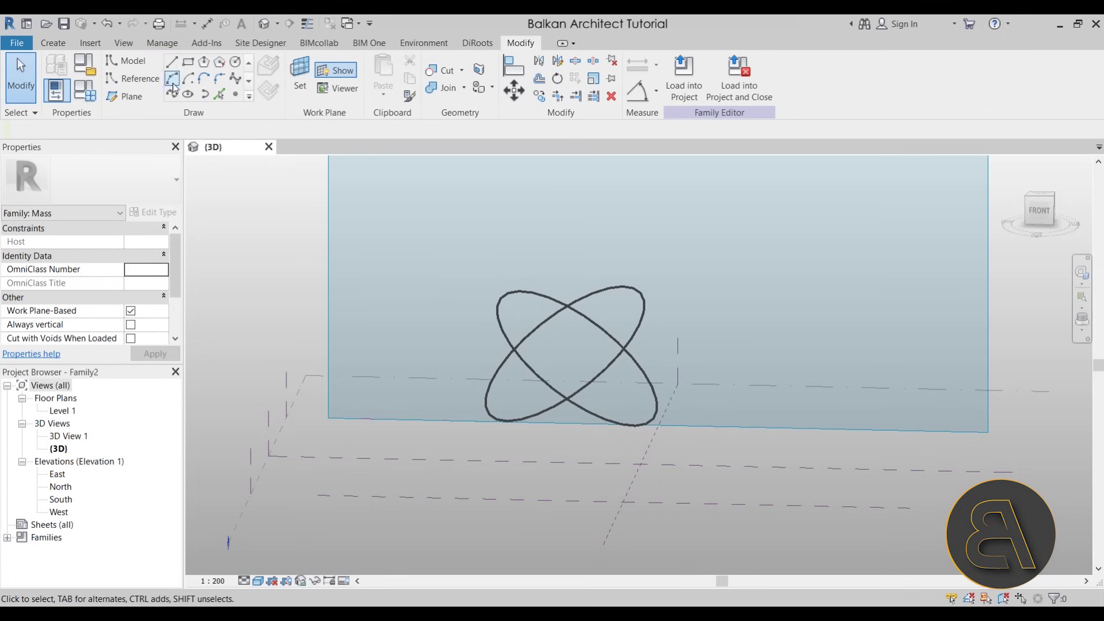
left_click(188, 93)
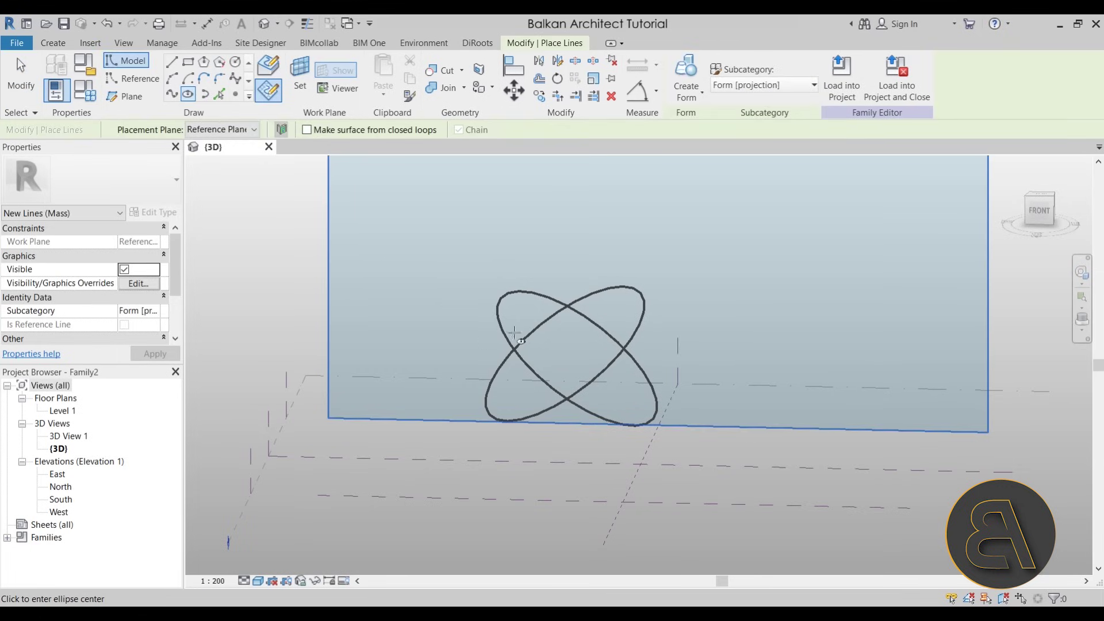
left_click(565, 336)
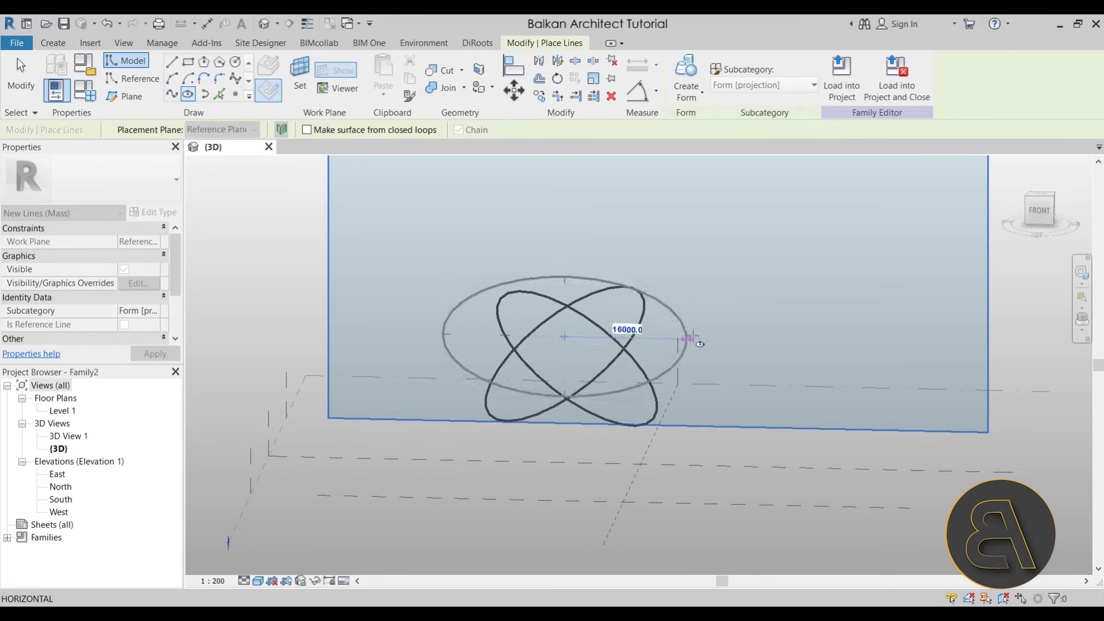
left_click(685, 339)
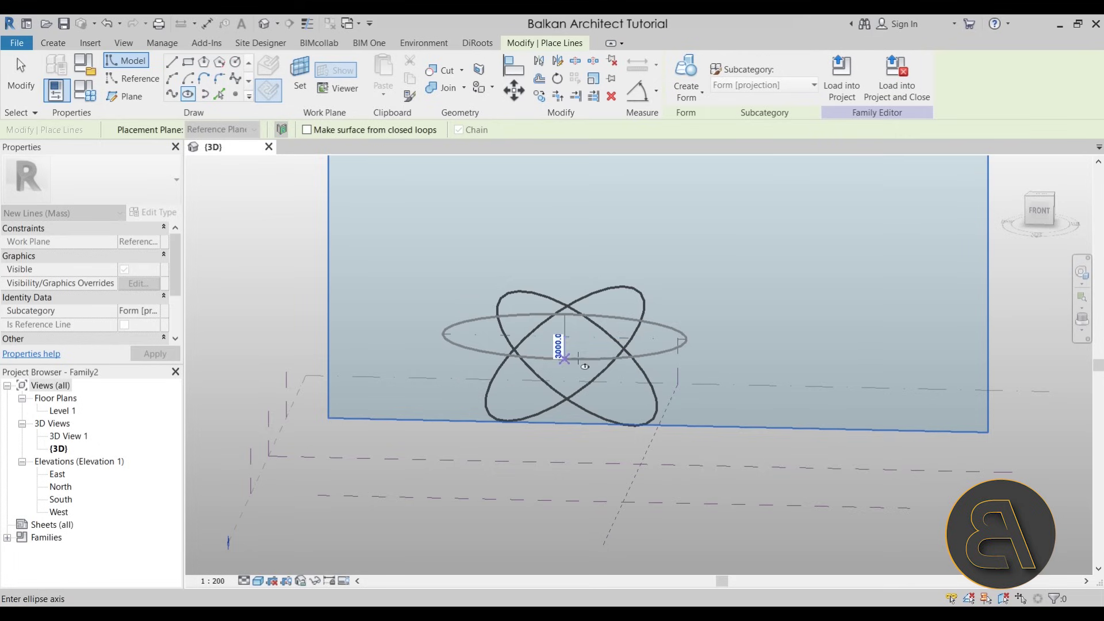
left_click(727, 346)
middle_click_drag(729, 347, 485, 270, "shift")
Step: Window-select all three ellipses and loft them into a solid form
left_click(20, 75)
left_click_drag(446, 246, 644, 373)
middle_click_drag(644, 373, 415, 376, "shift")
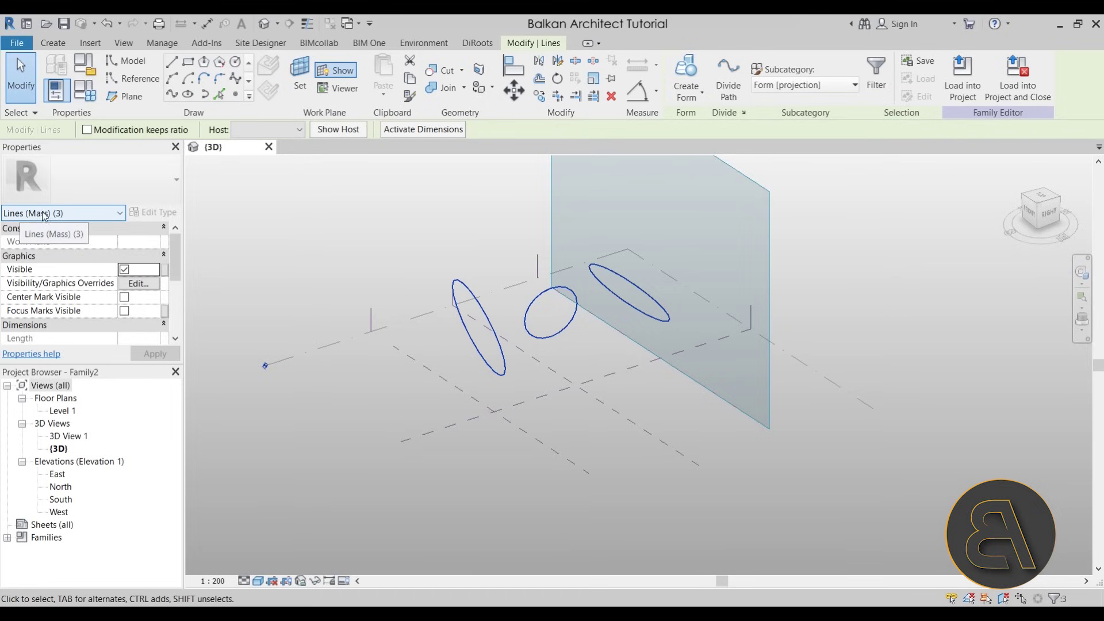
left_click(685, 72)
Step: Orbit around the twisted lofted solid to inspect it from the front and lower right
middle_click_drag(611, 430, 680, 412, "shift")
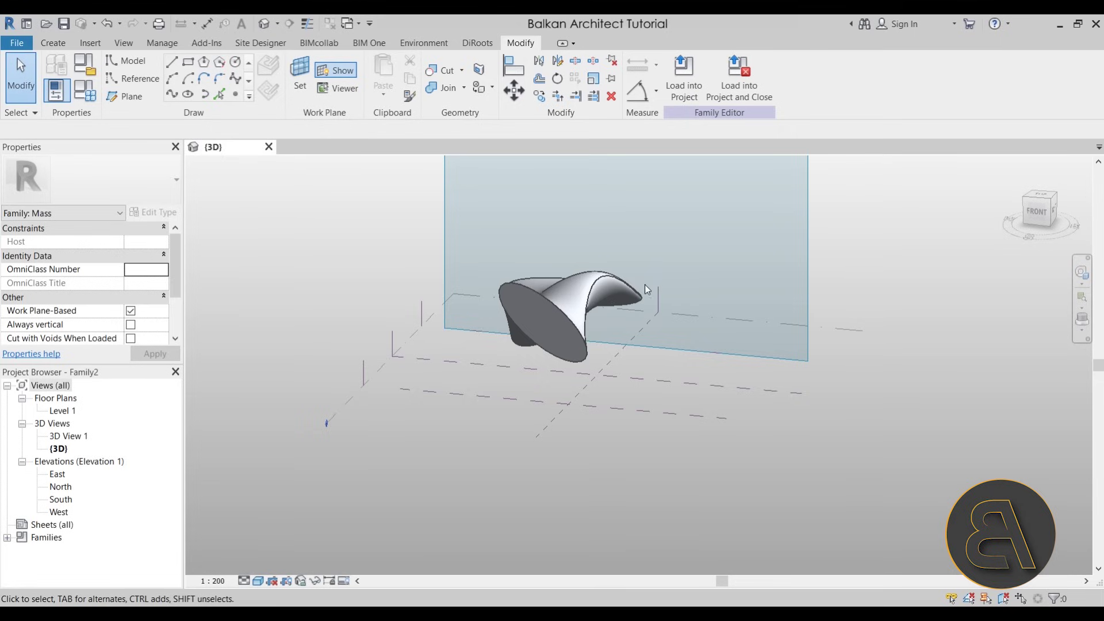
middle_click_drag(660, 362, 463, 369, "shift")
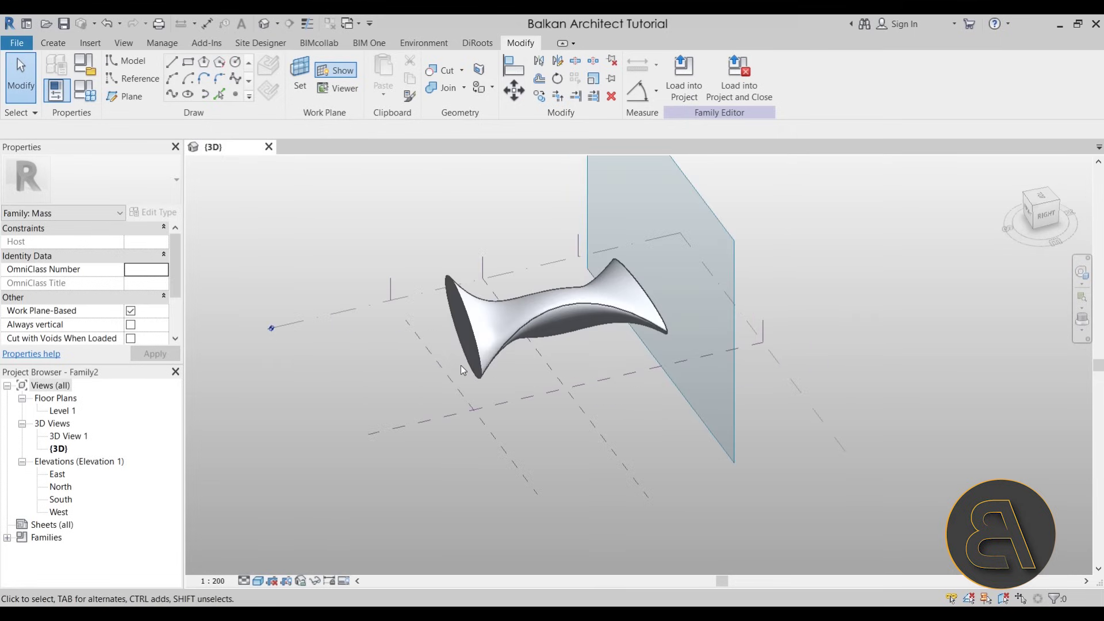
middle_click_drag(557, 404, 306, 470, "shift")
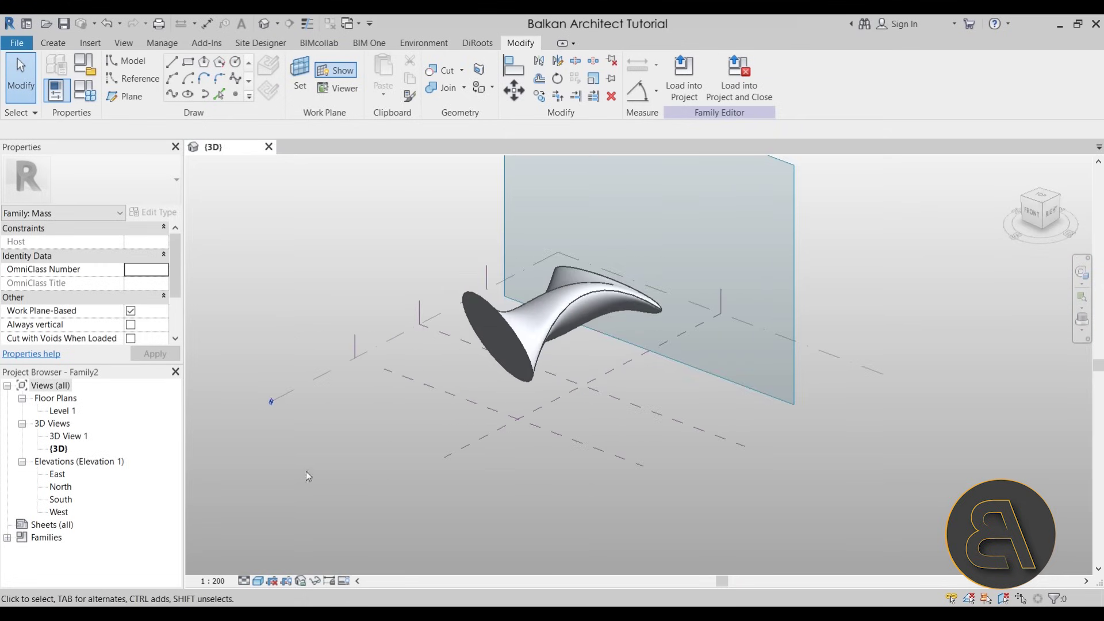
Step: Draw an S-curved spline through points across Level 1, next to the lofted solid
left_click(331, 375)
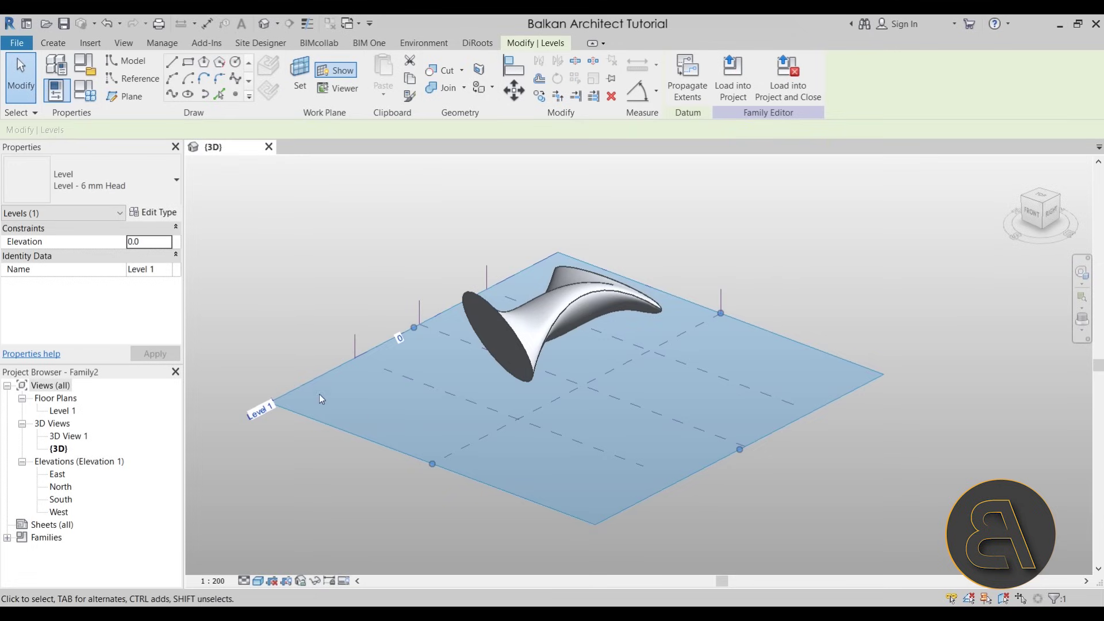
key("Escape")
scroll(633, 337, "down", 1)
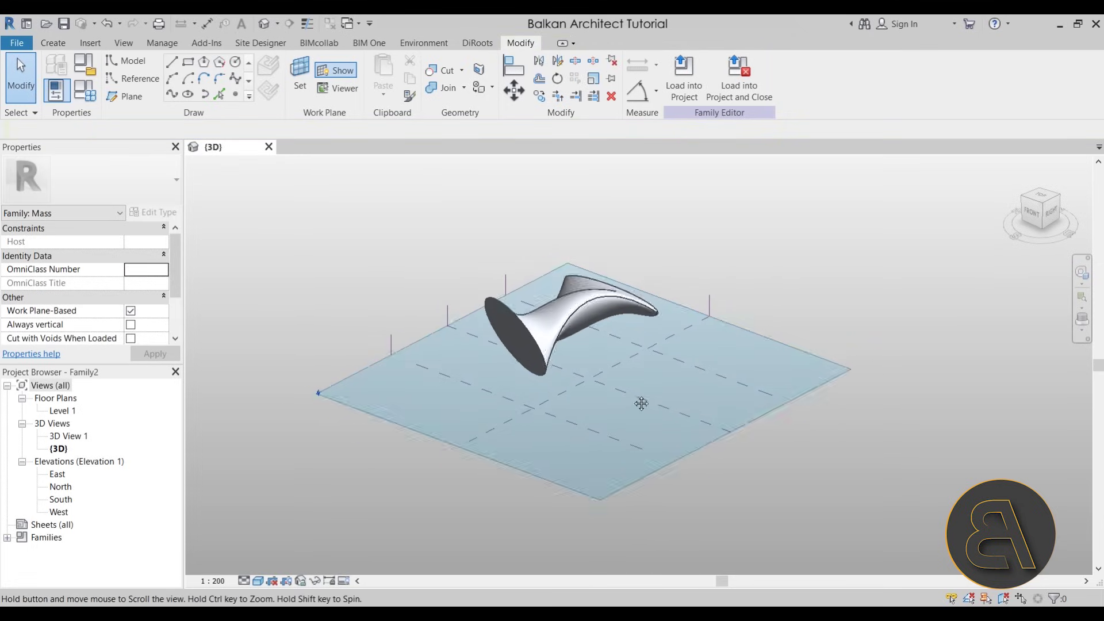
middle_click_drag(641, 403, 607, 397)
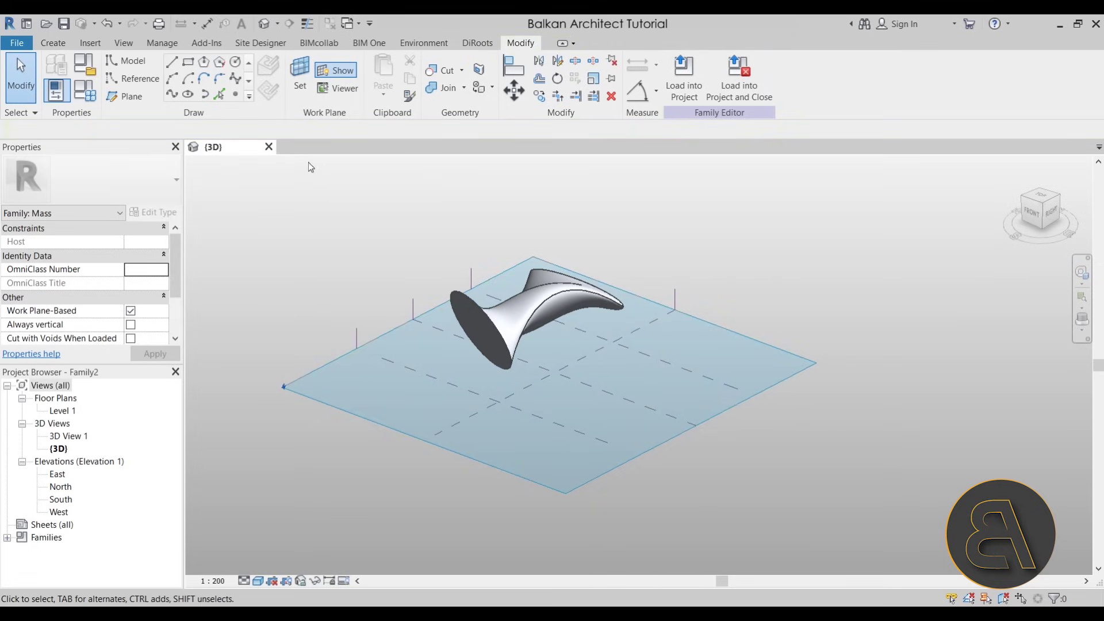
left_click(172, 98)
left_click(392, 387)
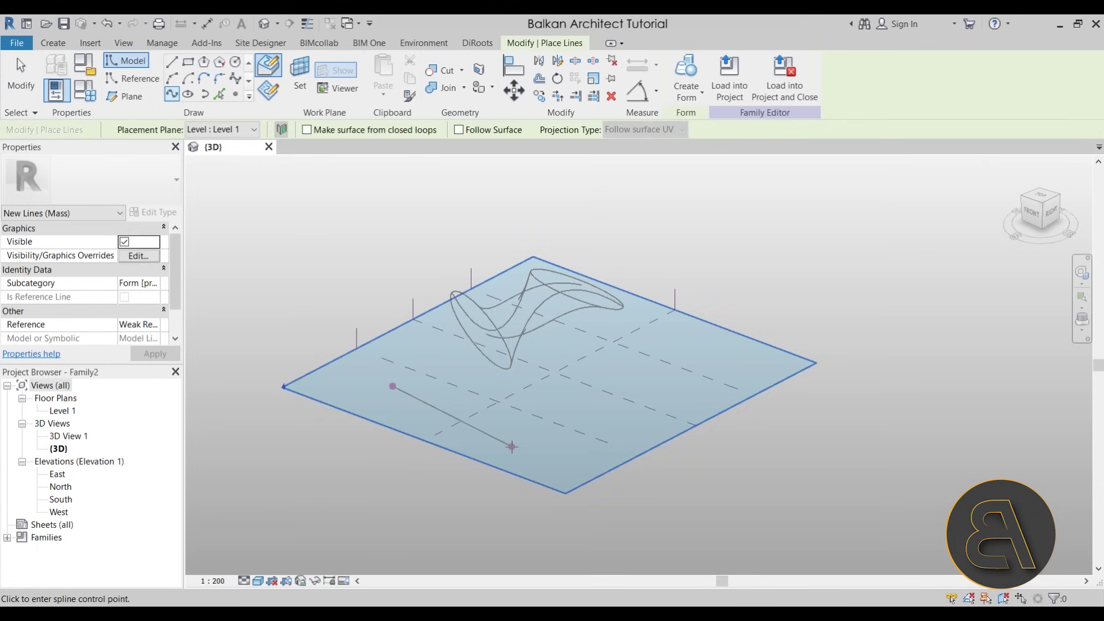
left_click(593, 365)
left_click(734, 365)
left_click(20, 75)
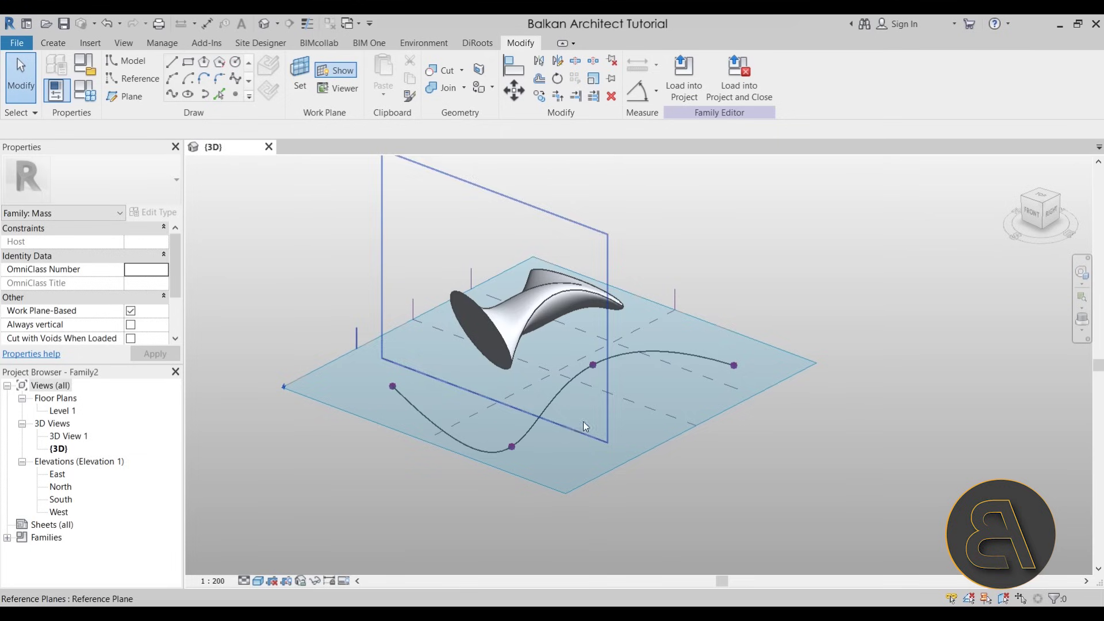
middle_click_drag(543, 374, 515, 427, "shift")
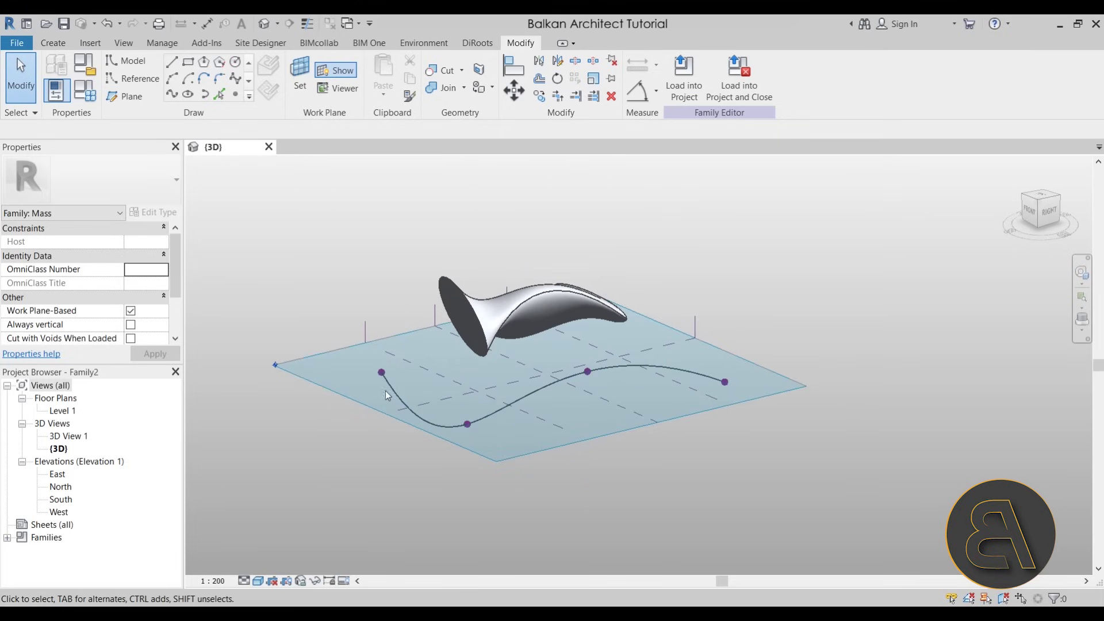
scroll(384, 373, "up", 5)
Step: Draw a 9000 by 3000 ellipse centred on the spline's start point
left_click(382, 372)
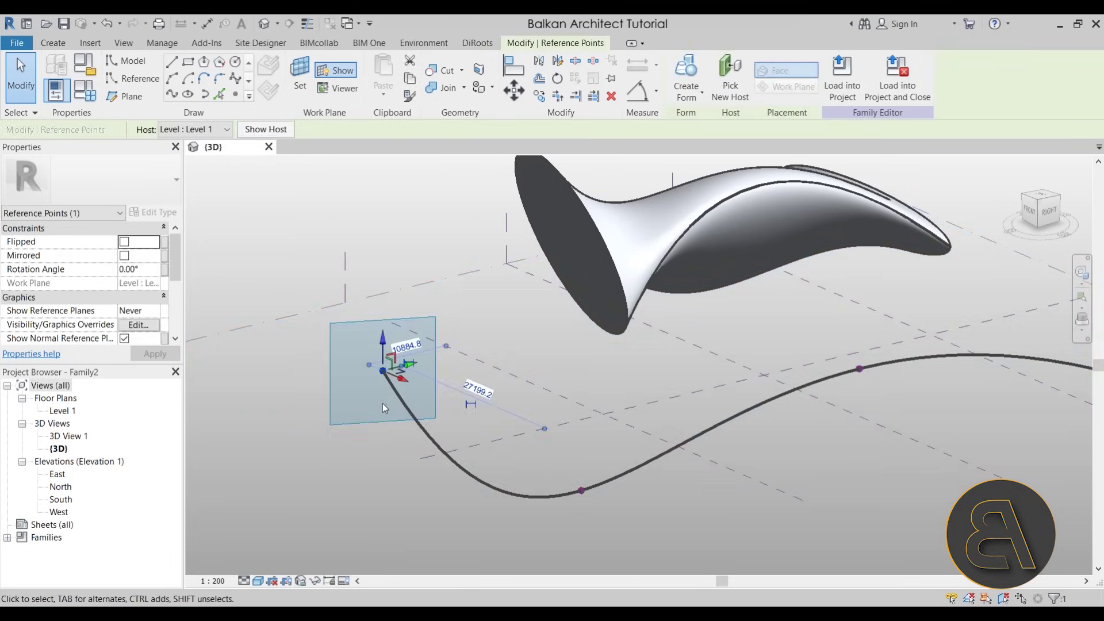
key("Escape")
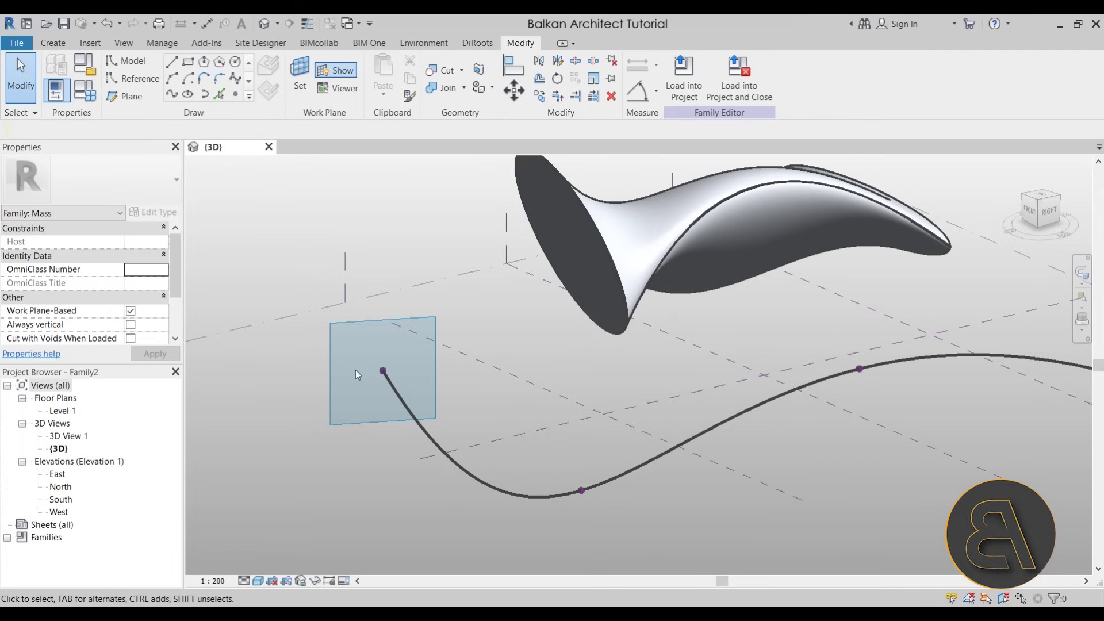
middle_click_drag(389, 428, 335, 396, "shift")
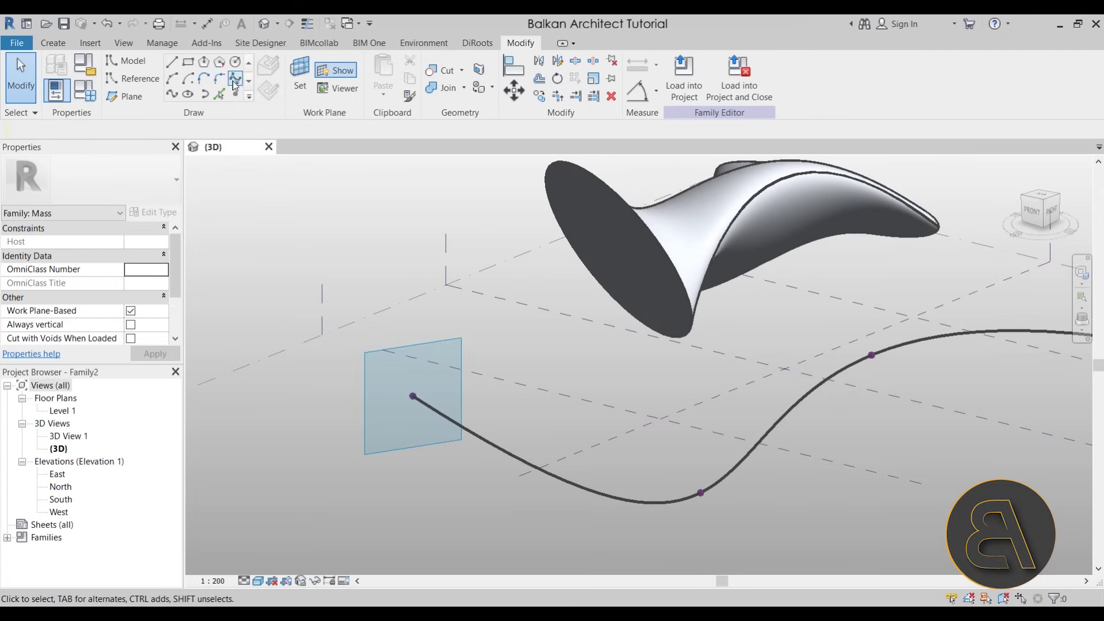
left_click(192, 97)
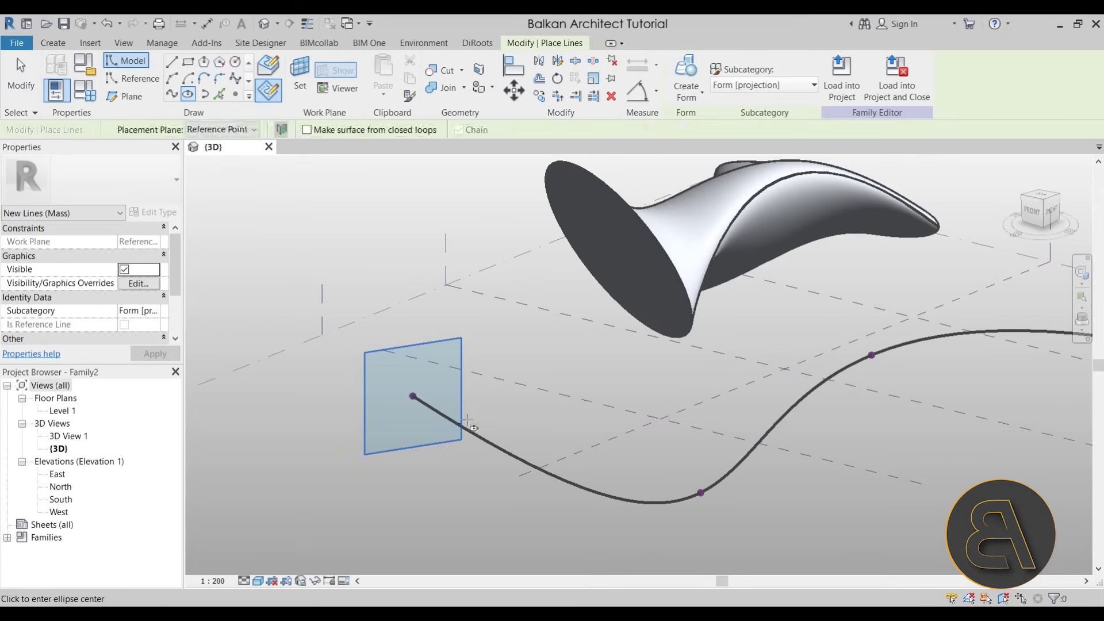
left_click(412, 397)
left_click(412, 321)
left_click(438, 391)
middle_click_drag(438, 391, 608, 488, "shift")
scroll(608, 488, "up", 2)
left_click(24, 90)
Step: Draw a matching 9000 by 3000 ellipse centred on the spline's end point
left_click(590, 474)
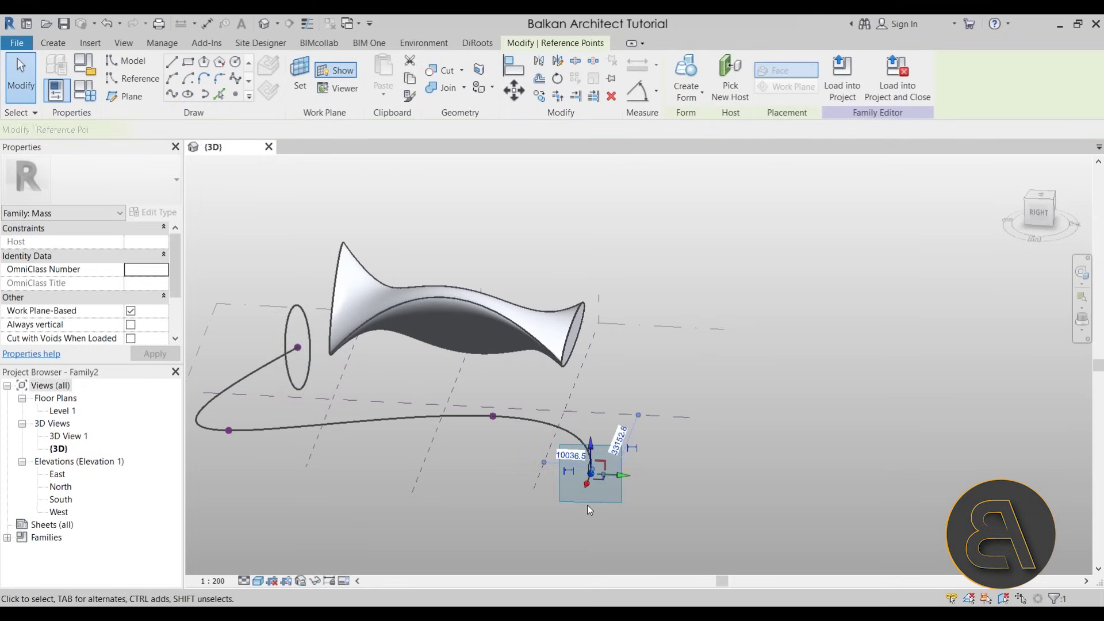
left_click(591, 516)
mouse_move(591, 516)
middle_mouse_down("shift")
mouse_move(599, 506)
mouse_move(611, 513)
middle_mouse_up("shift")
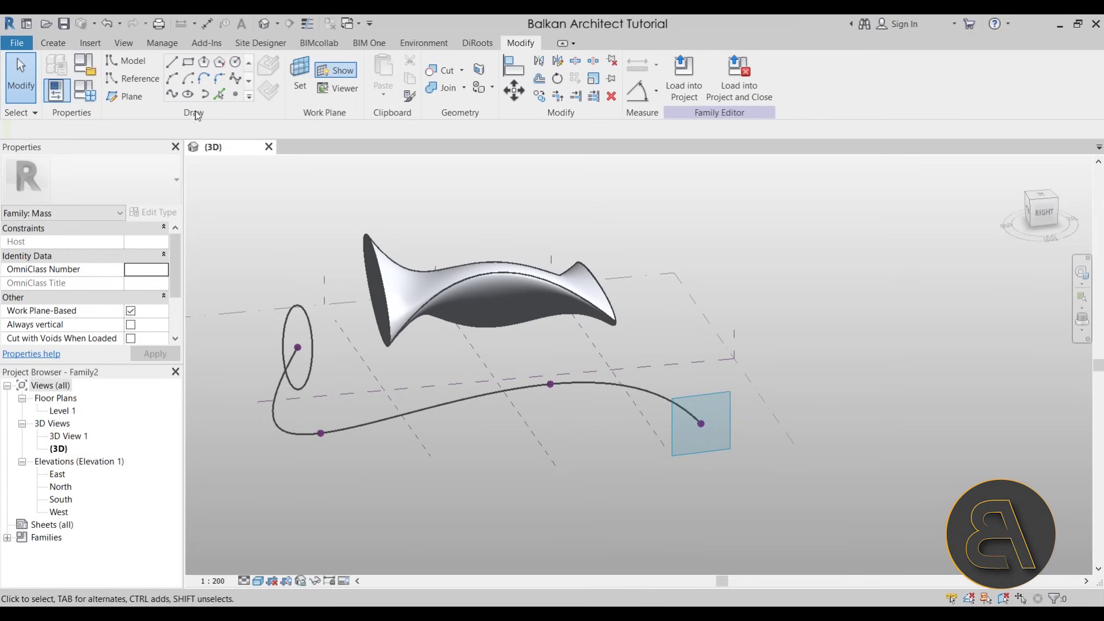
left_click(191, 94)
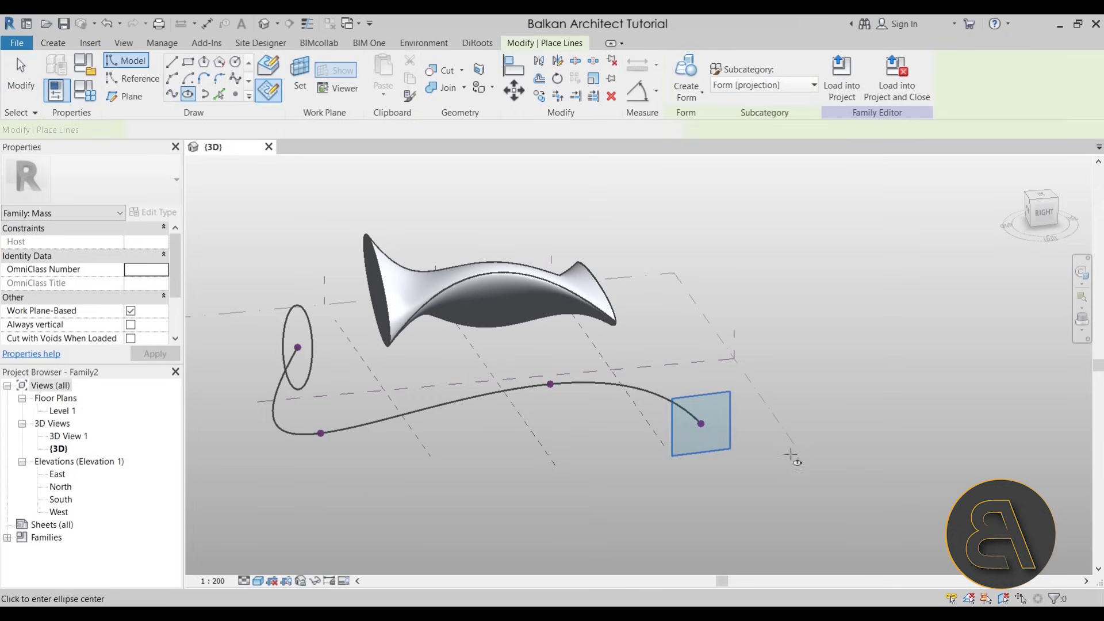
left_click(701, 424)
left_click(743, 419)
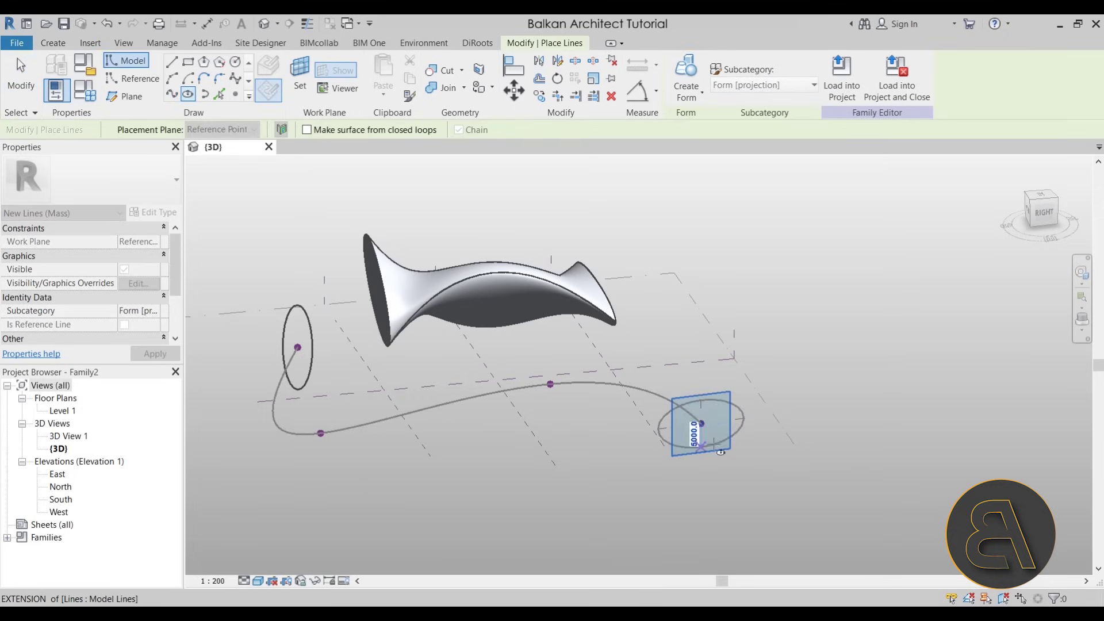
left_click(695, 407)
key("Escape")
key("Escape")
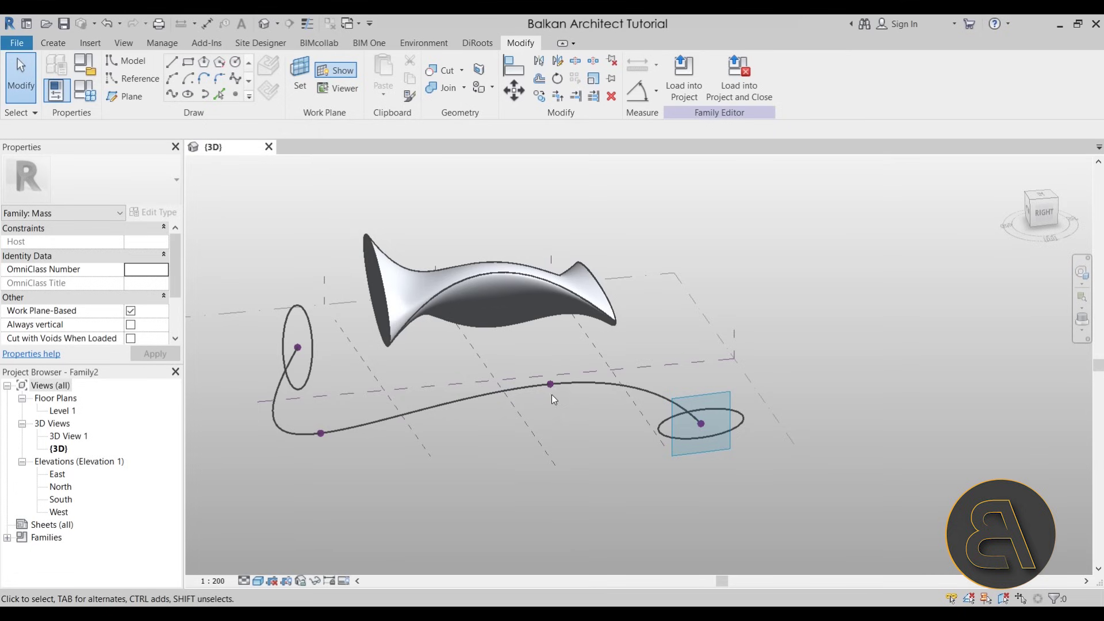
Step: Select both ellipses together with the spline path
left_click(662, 423)
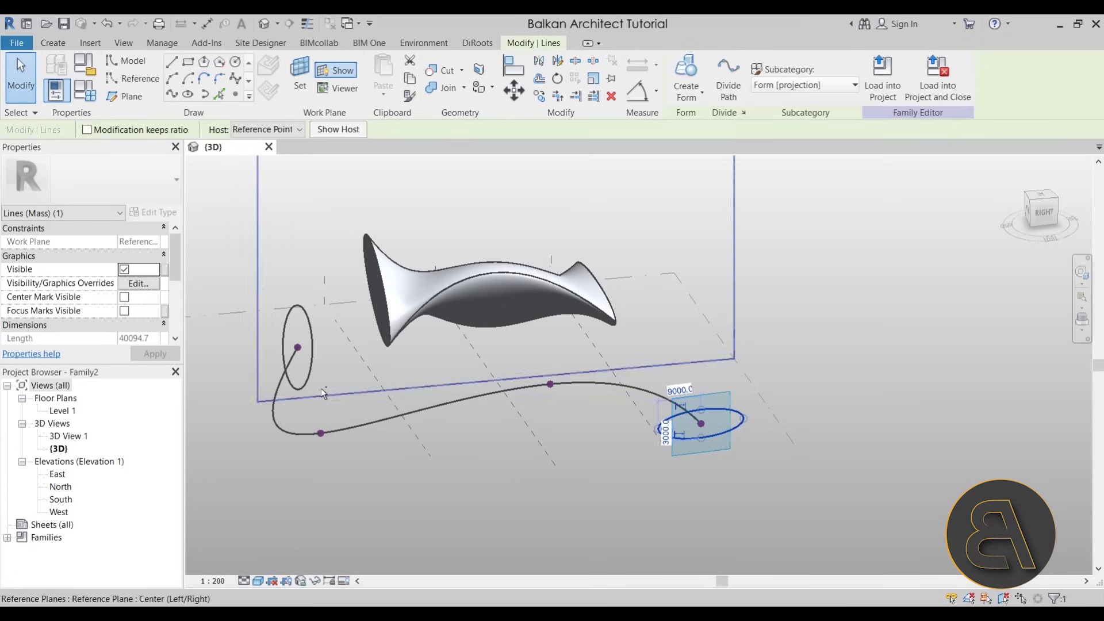
left_click(313, 363, "ctrl")
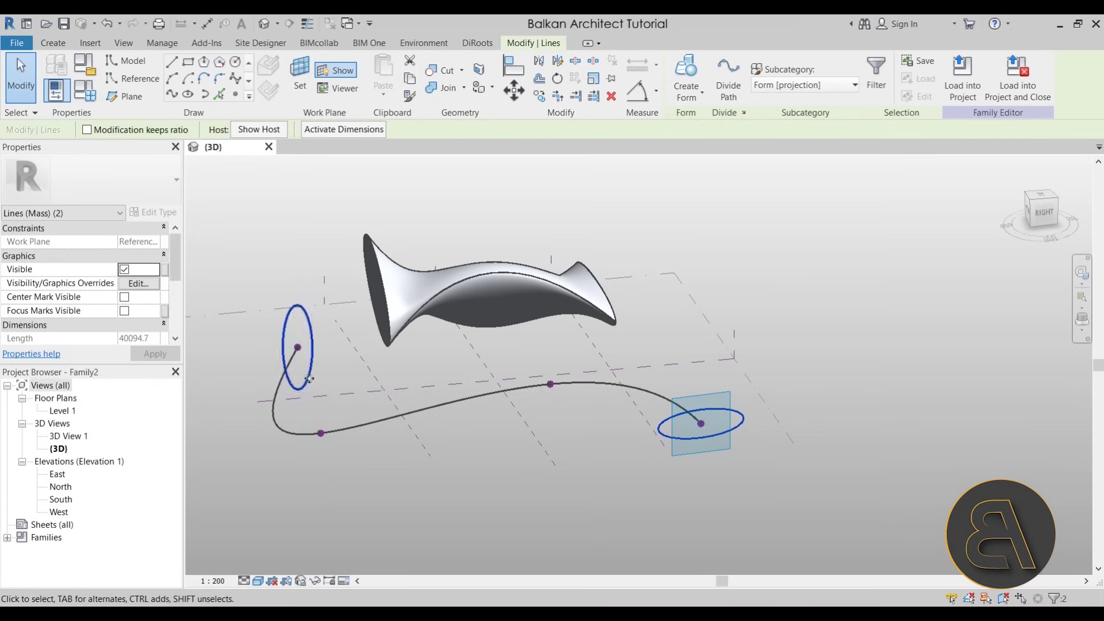
left_click(368, 426, "ctrl")
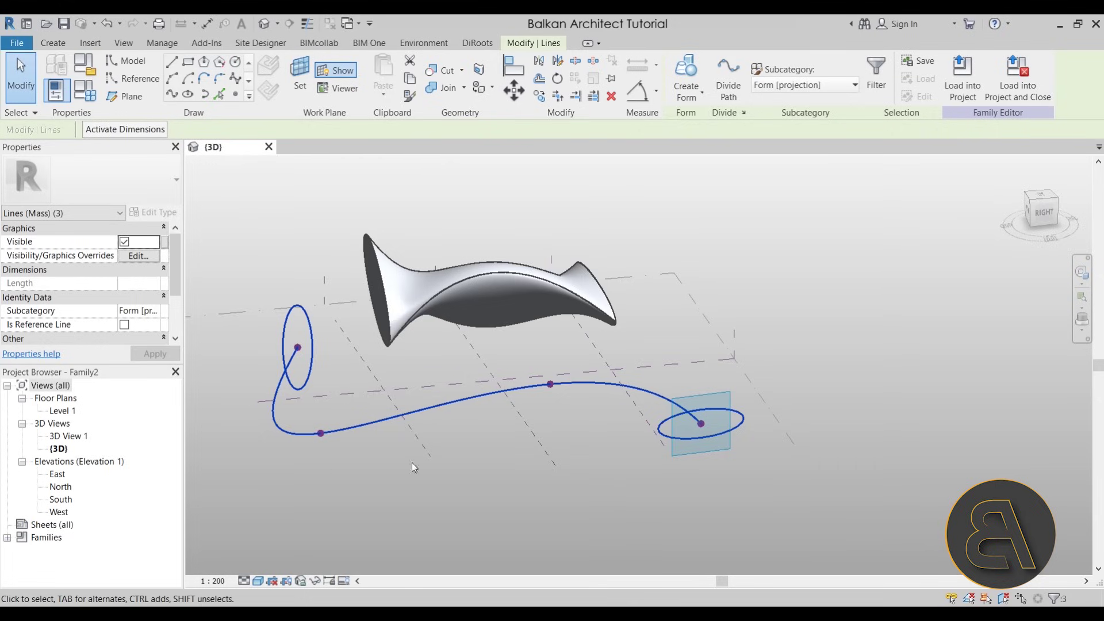
middle_click_drag(476, 484, 320, 435, "shift")
Step: Sweep the two ellipses along the spline into a solid tube and inspect it from several angles
left_click(686, 74)
middle_click_drag(612, 367, 689, 460, "shift")
middle_click_drag(306, 369, 594, 444, "shift")
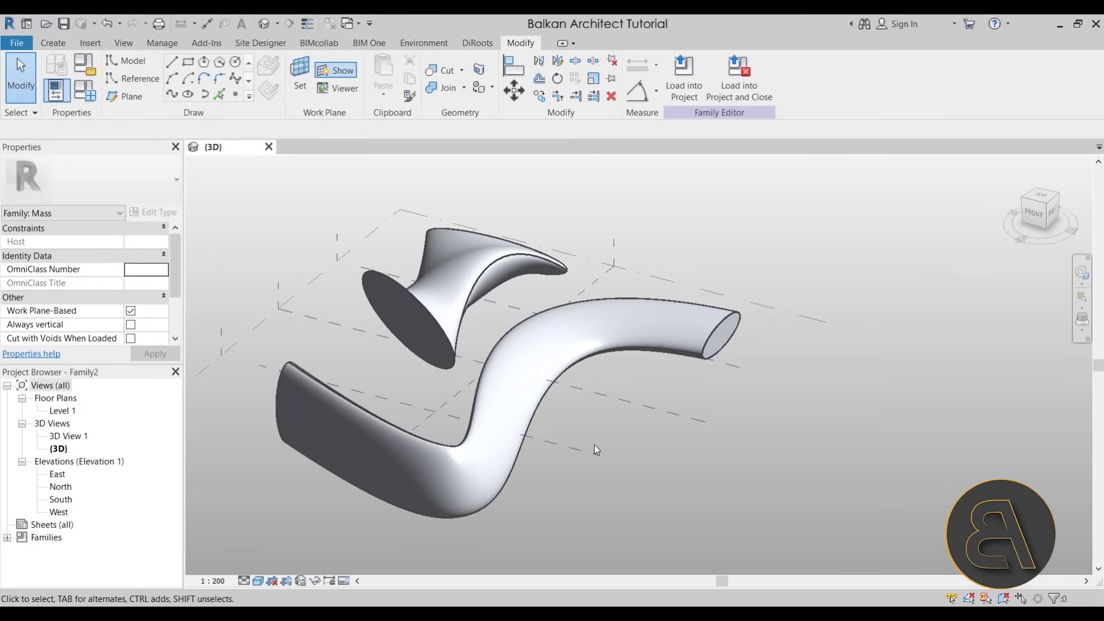
middle_click_drag(576, 430, 411, 324, "shift")
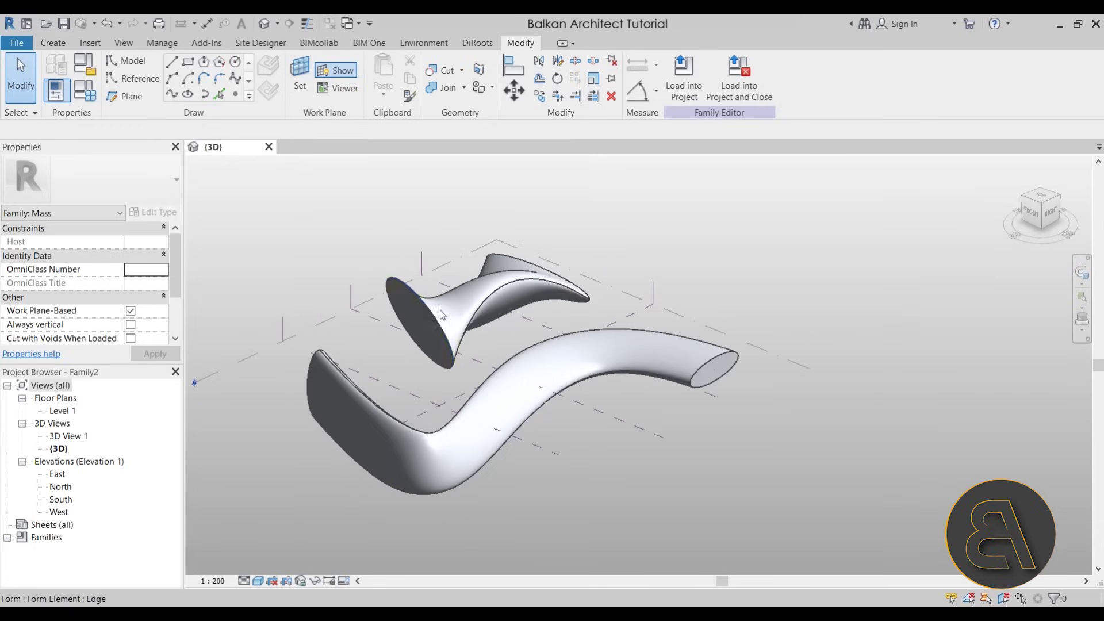
middle_click_drag(500, 419, 598, 362, "shift")
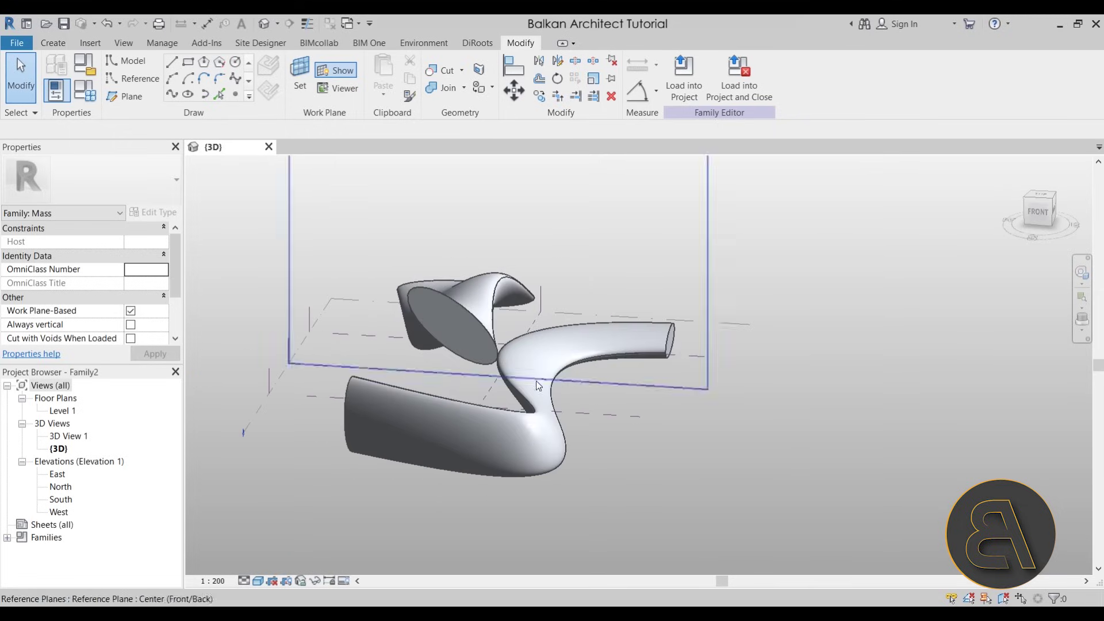
middle_click_drag(484, 332, 460, 418, "shift")
Step: Draw the first wavy four-point spline on the selected reference plane
left_click(560, 447)
middle_click_drag(517, 496, 368, 189, "shift")
left_click(240, 83)
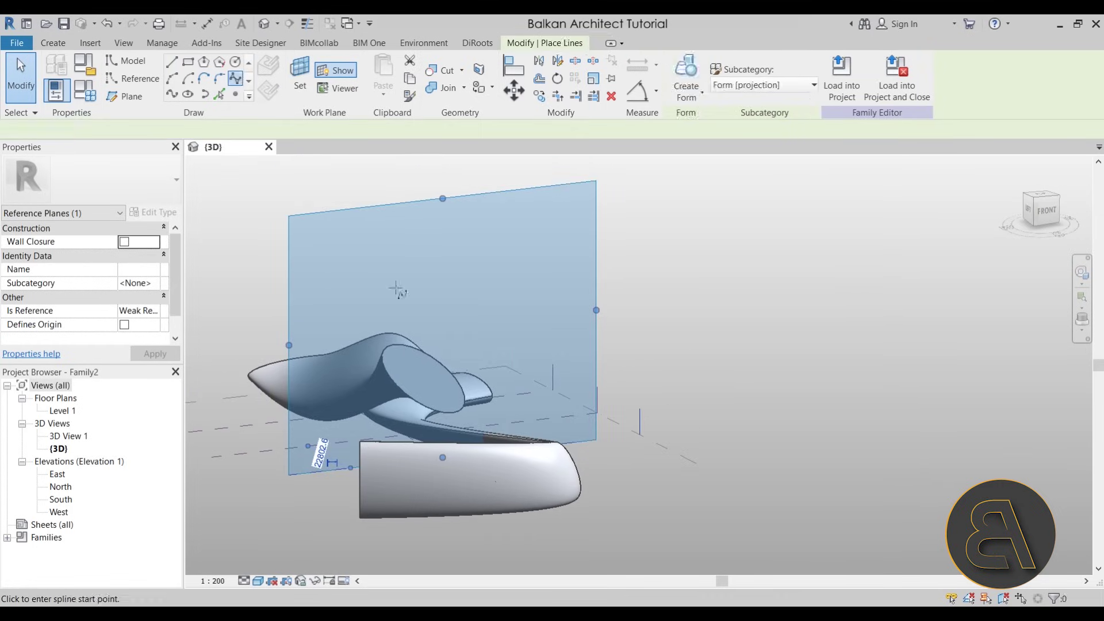
left_click(335, 324)
left_click(394, 275)
left_click(477, 318)
left_click(521, 230)
left_click(21, 74)
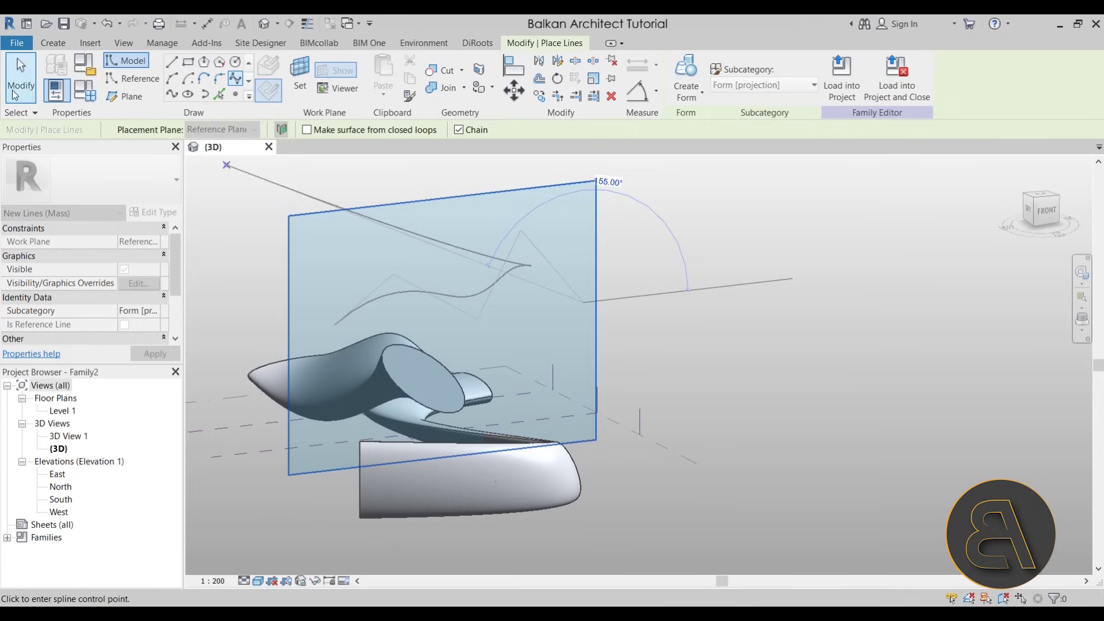
middle_click_drag(532, 256, 301, 162, "shift")
Step: Draw a second wavy spline on the Center (Front/Back) reference plane
left_click(608, 473)
left_click(236, 83)
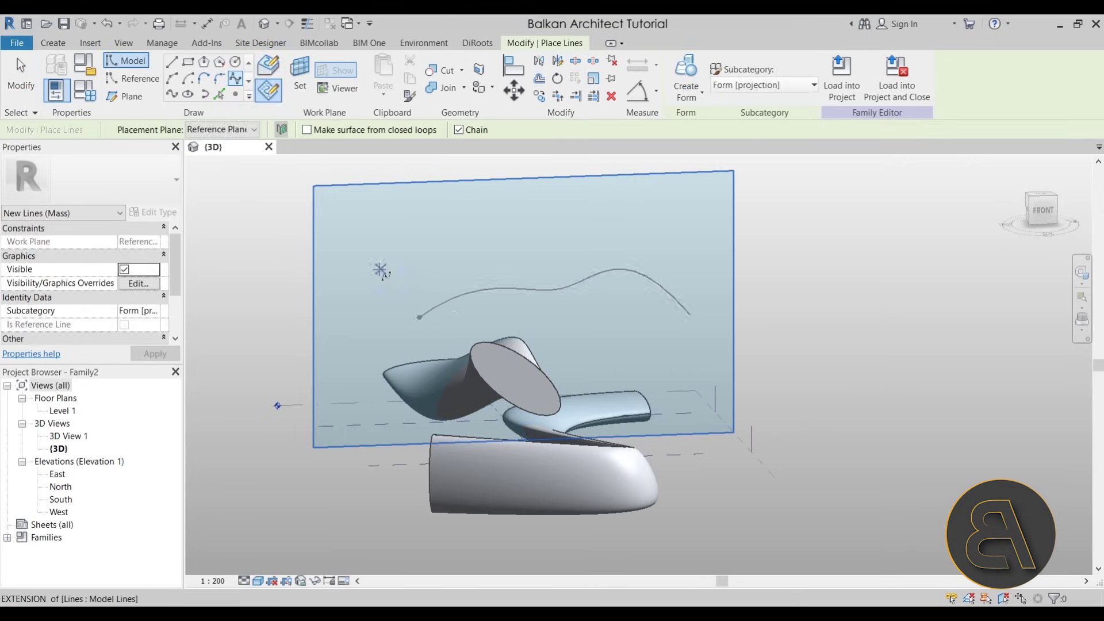
left_click(379, 269)
left_click(493, 333)
left_click(605, 238)
left_click(722, 304)
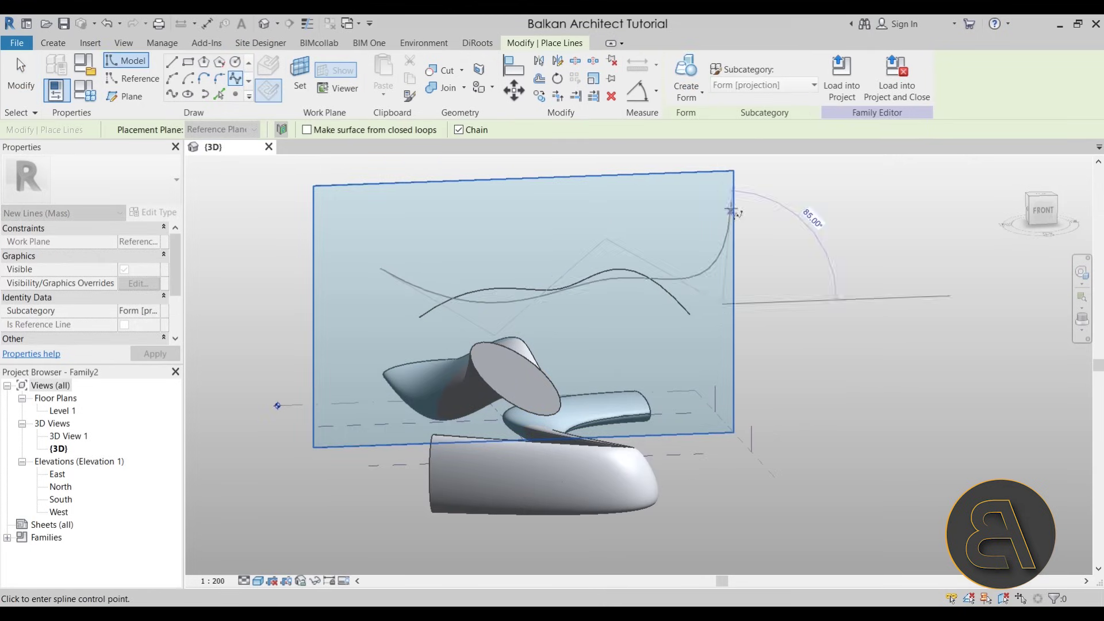
left_click(688, 205)
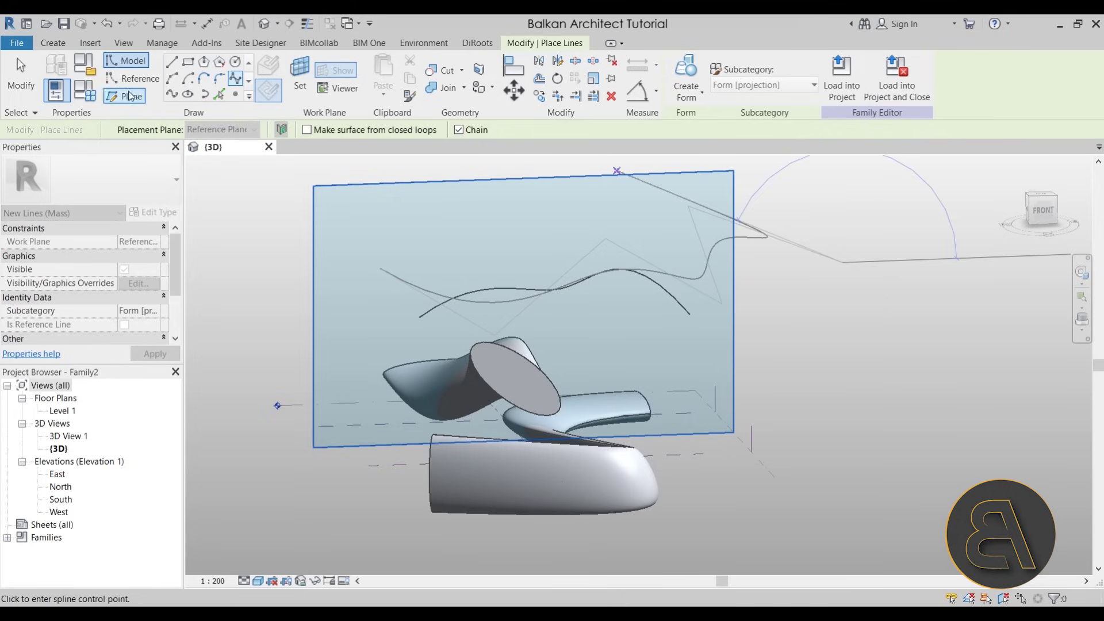
left_click(21, 75)
middle_click_drag(719, 329, 581, 330, "shift")
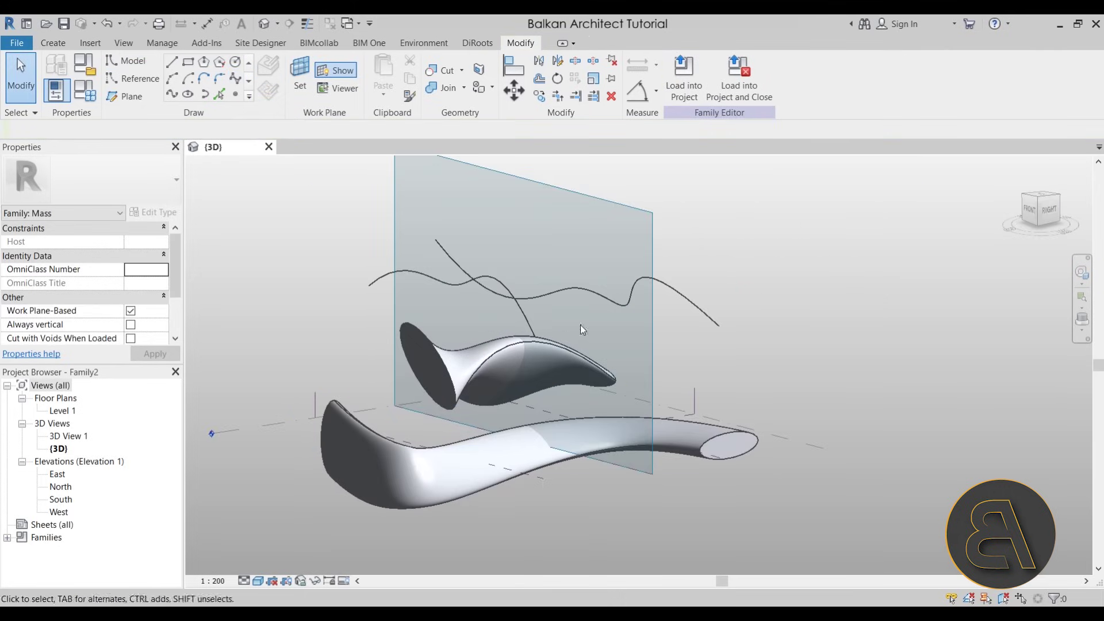
Step: Draw a third wavy spline on another vertical reference plane
left_click(562, 289)
middle_click_drag(562, 289, 695, 490, "shift")
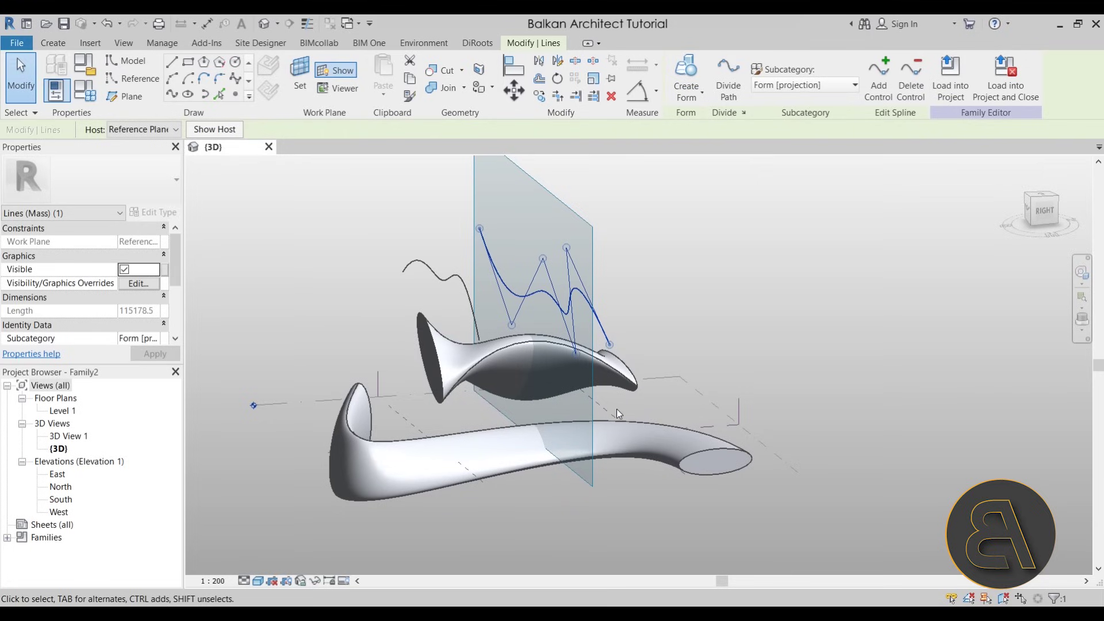
left_click(592, 397)
middle_click_drag(592, 396, 440, 242, "shift")
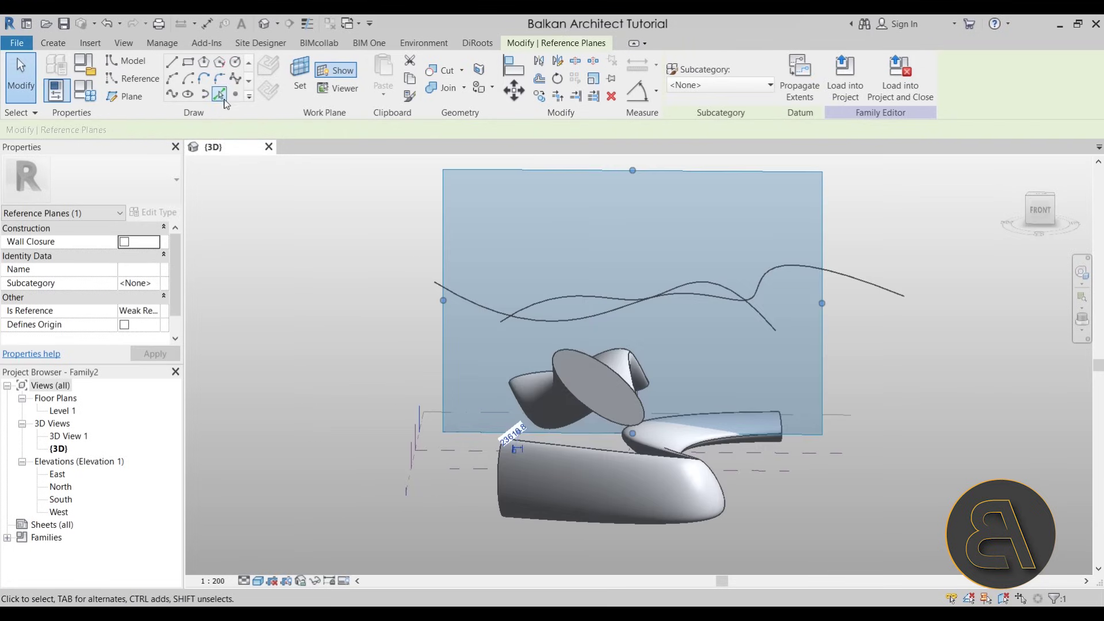
left_click(236, 78)
left_click(466, 313)
left_click(544, 244)
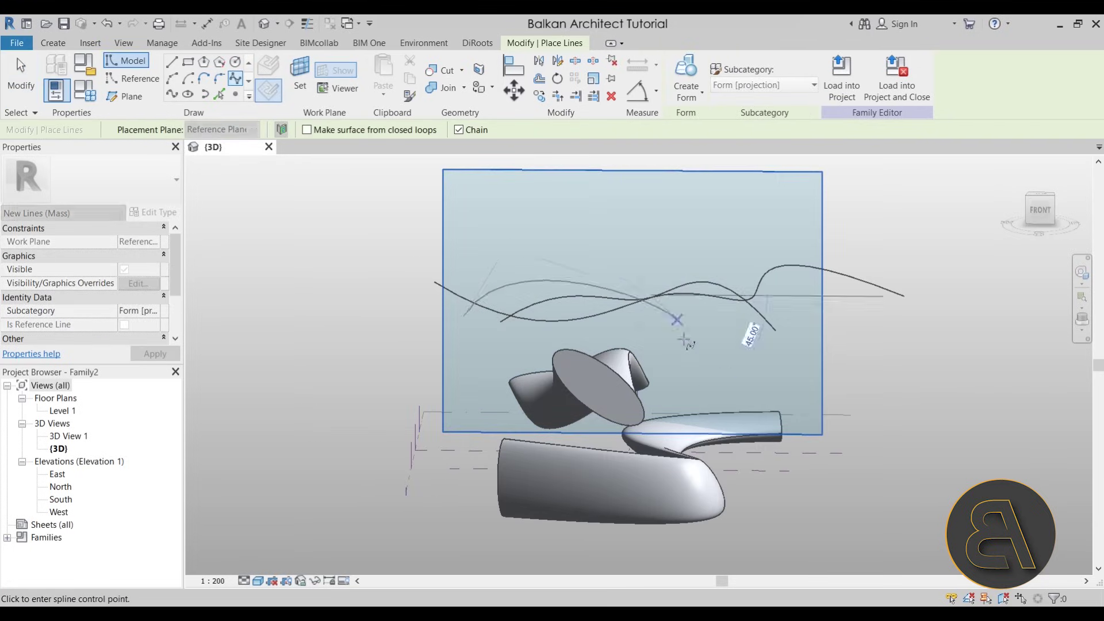
left_click(720, 236)
left_click(691, 348)
left_click(833, 293)
left_click(21, 75)
Step: Select the three wavy splines and loft them into a surface
left_click_drag(689, 311, 670, 244)
middle_click_drag(669, 245, 603, 256, "shift")
left_click(684, 77)
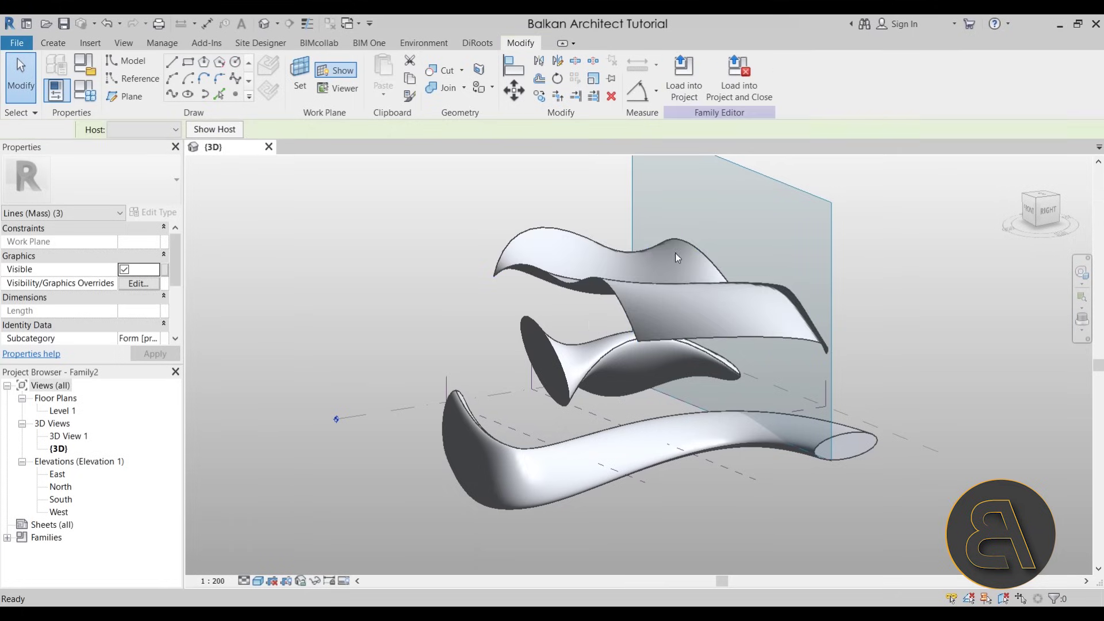
key("Escape")
Step: Drag a profile point of the wavy surface upward to deepen its arch
middle_click_drag(818, 375, 700, 368, "shift")
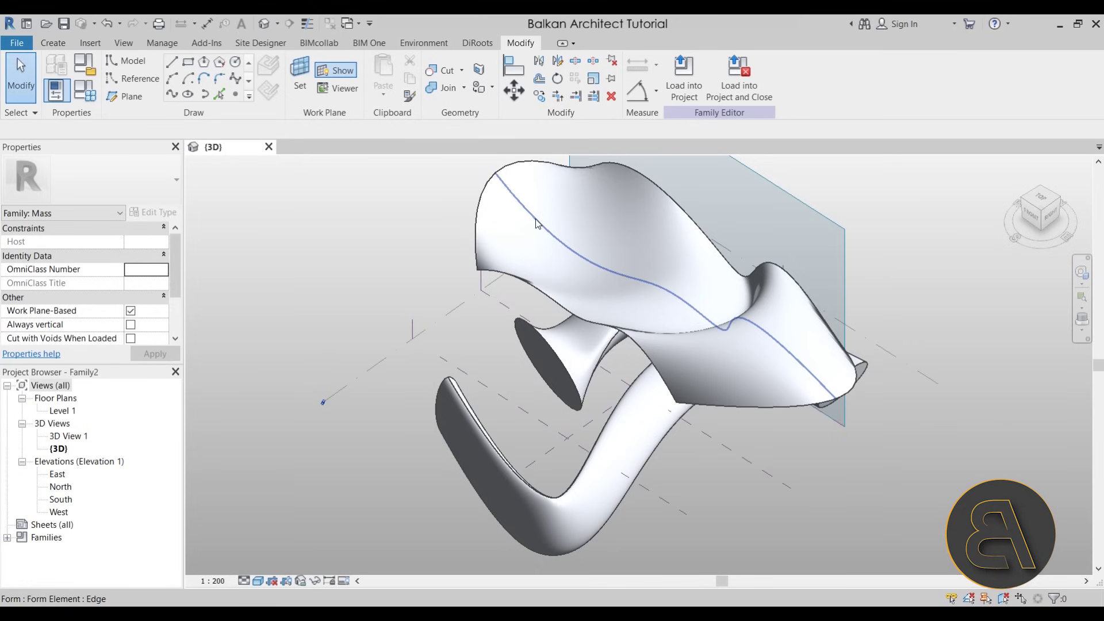
left_click(637, 305)
middle_click_drag(637, 305, 657, 261, "shift")
left_click(652, 227)
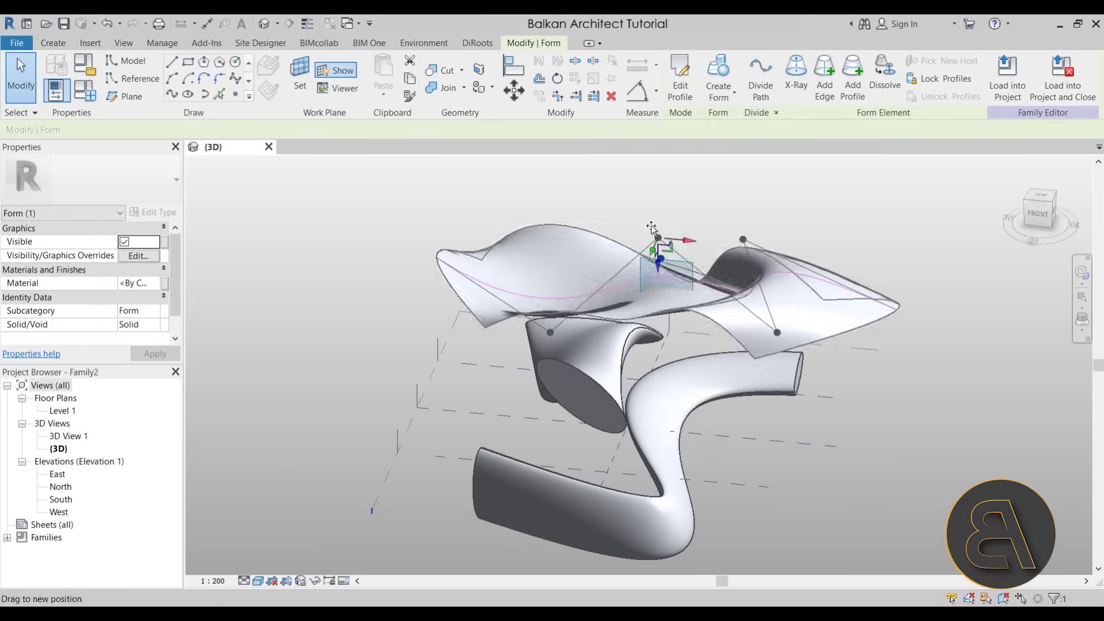
left_click_drag(550, 332, 531, 280)
middle_click_drag(623, 314, 776, 296, "shift")
left_click(885, 408)
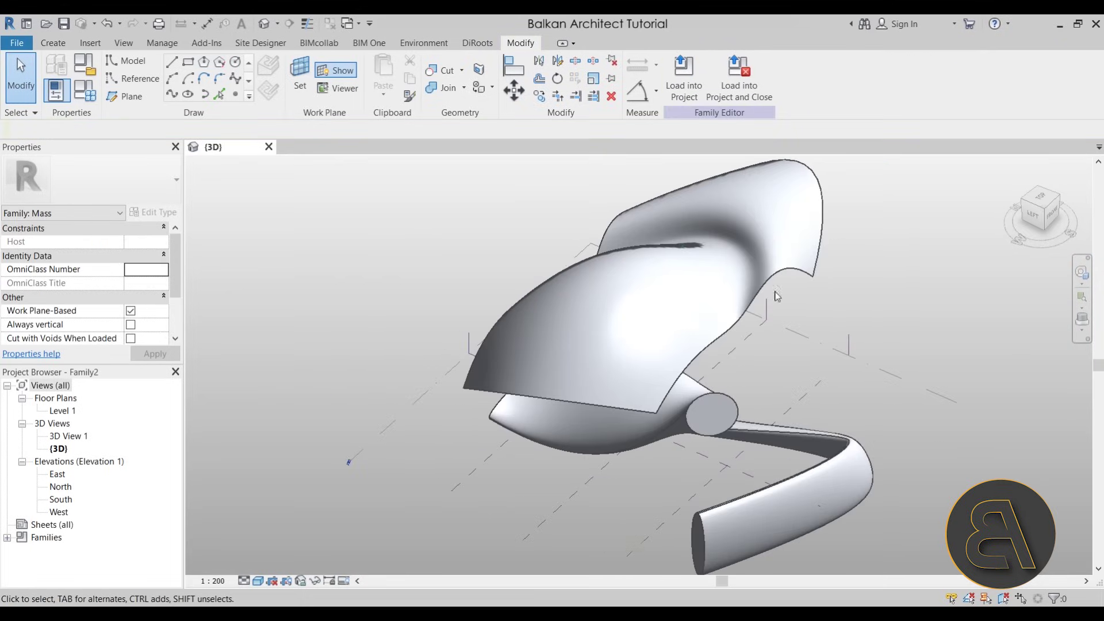
Step: Orbit to view the reshaped canopy from behind and the right side
middle_click_drag(667, 241, 977, 295, "shift")
middle_click_drag(738, 319, 686, 401, "shift")
middle_click_drag(497, 340, 659, 302, "shift")
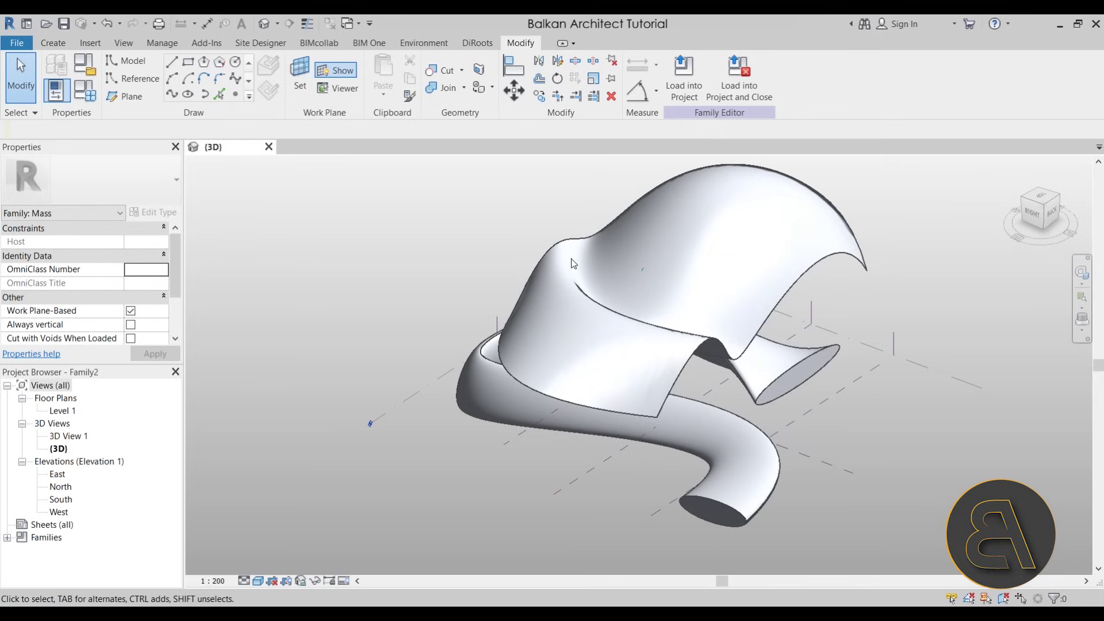